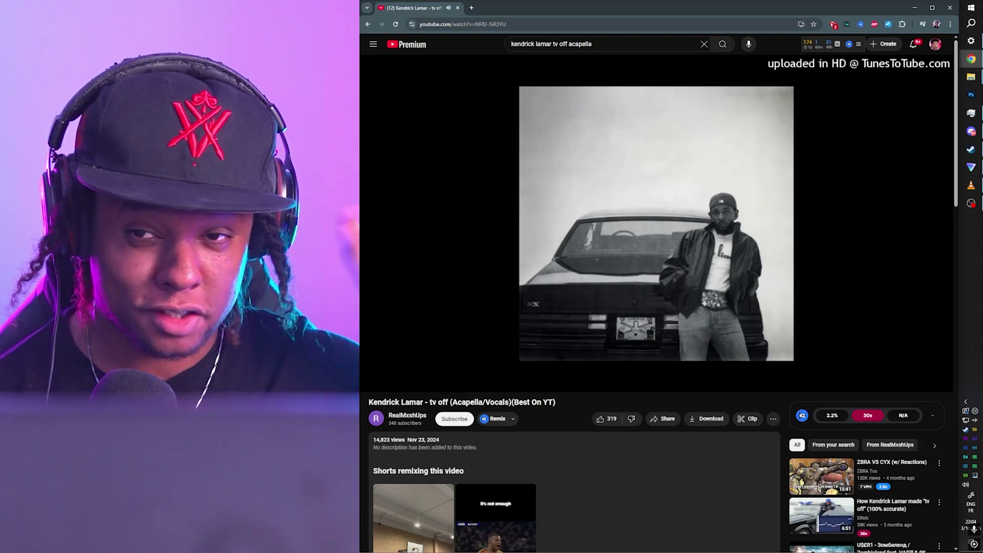
Rewind the paused acapella video to the wanted vocal and record its audio with the Voicemod Recorder extension
mouse_move(597, 390)
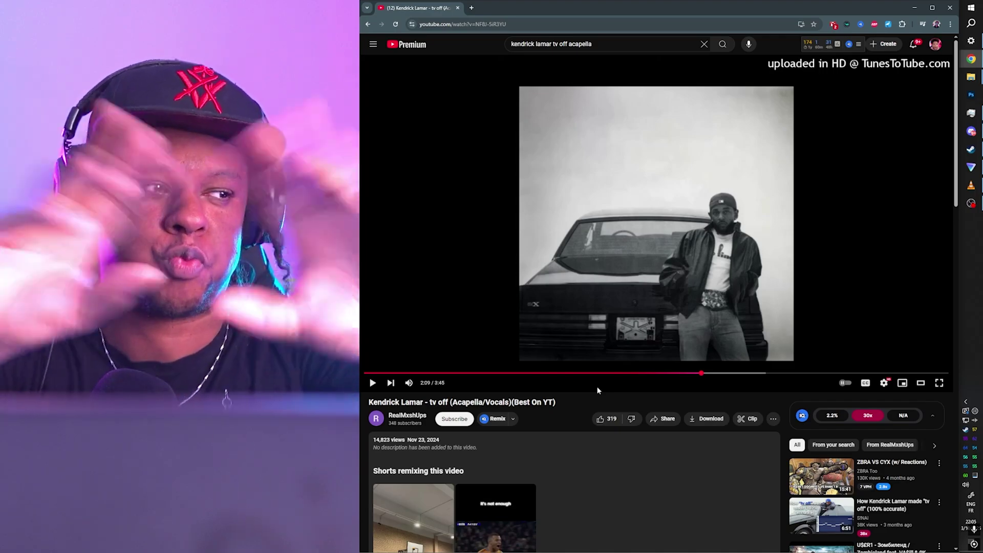
key("Left")
key("Left")
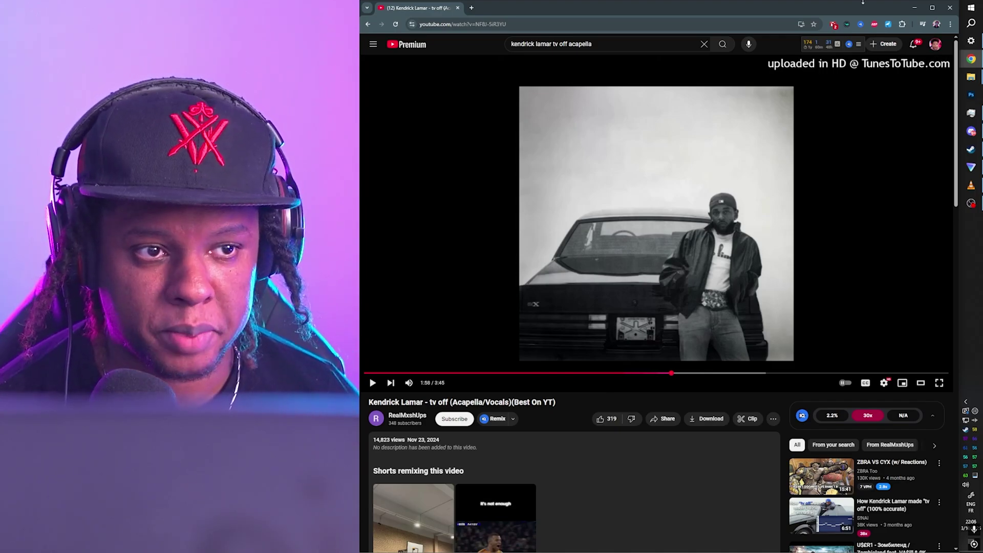
left_click(896, 70)
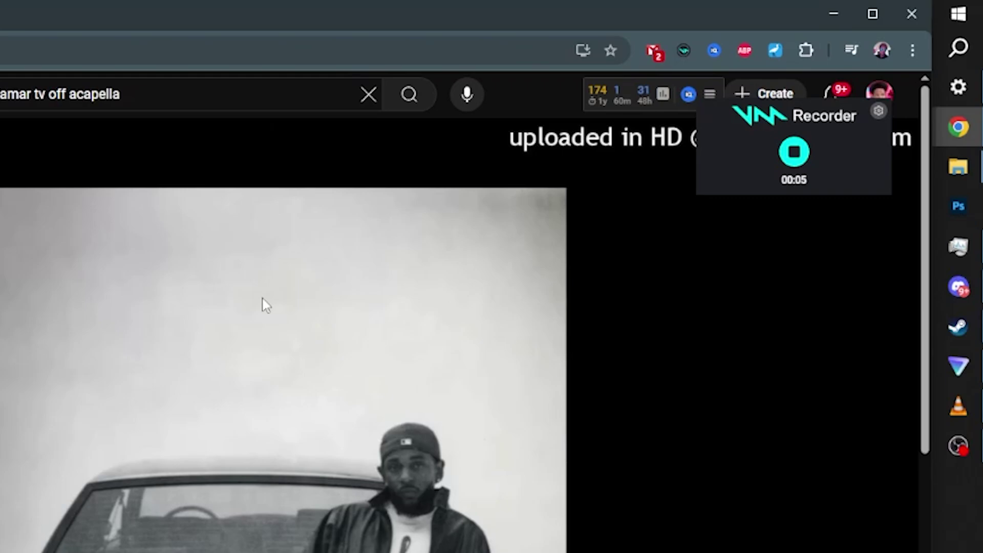
left_click(794, 152)
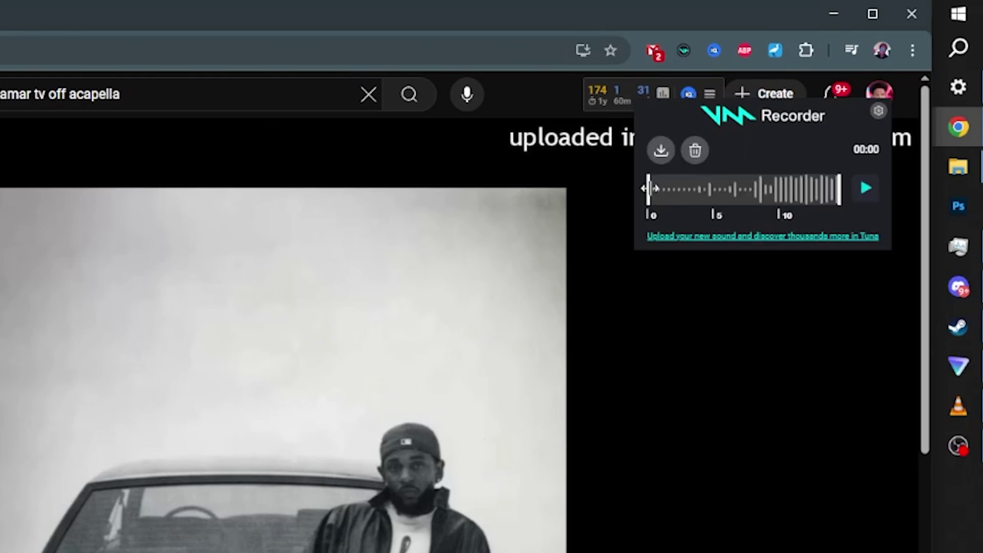
Trim off the beginning of the recorded clip and save it as Mustard raw.mp3 in a new folder named mp3
left_click_drag(649, 189, 752, 190)
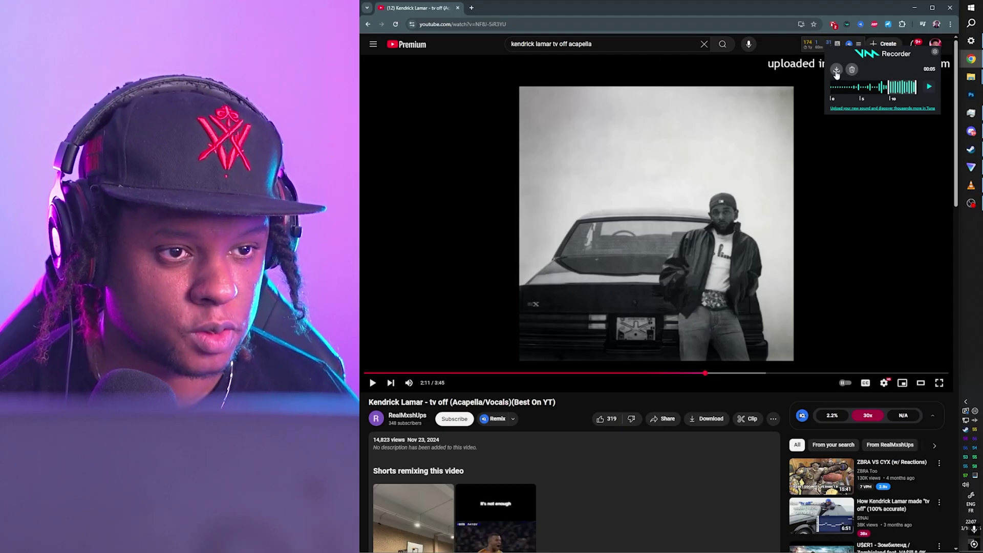
left_click(836, 72)
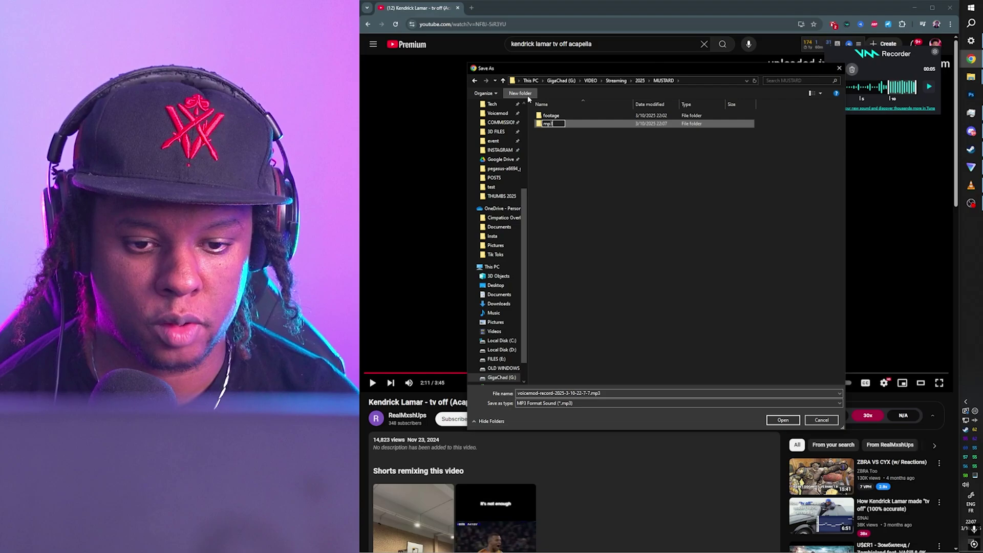
key("Return")
Switch to Audacity and open Mustard raw.mp3 from the mp3 folder
key("super")
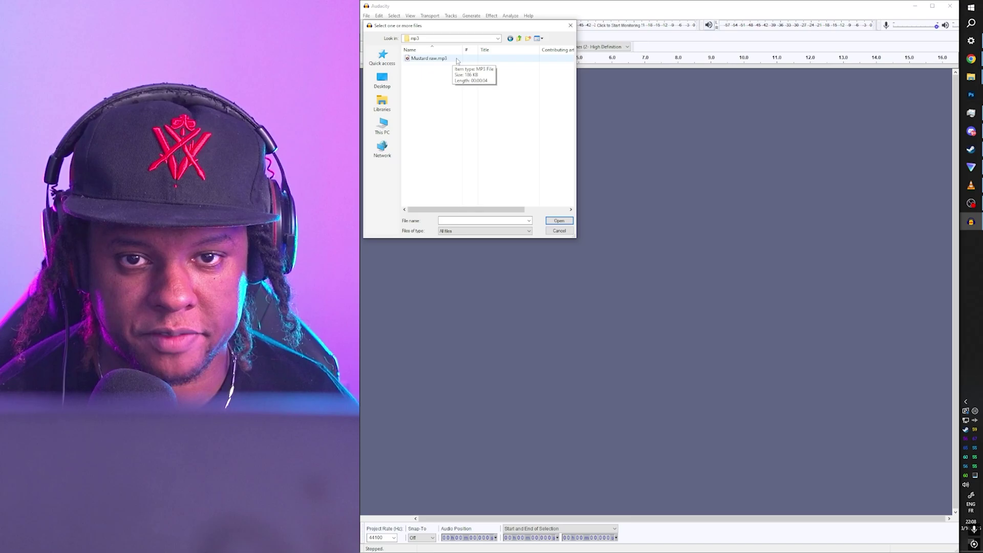
key("Return")
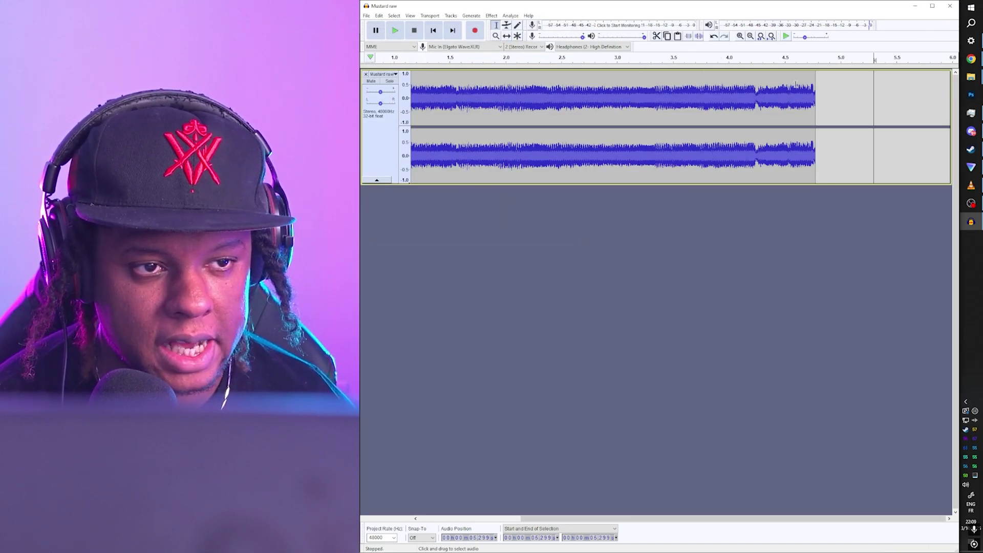
key("Right")
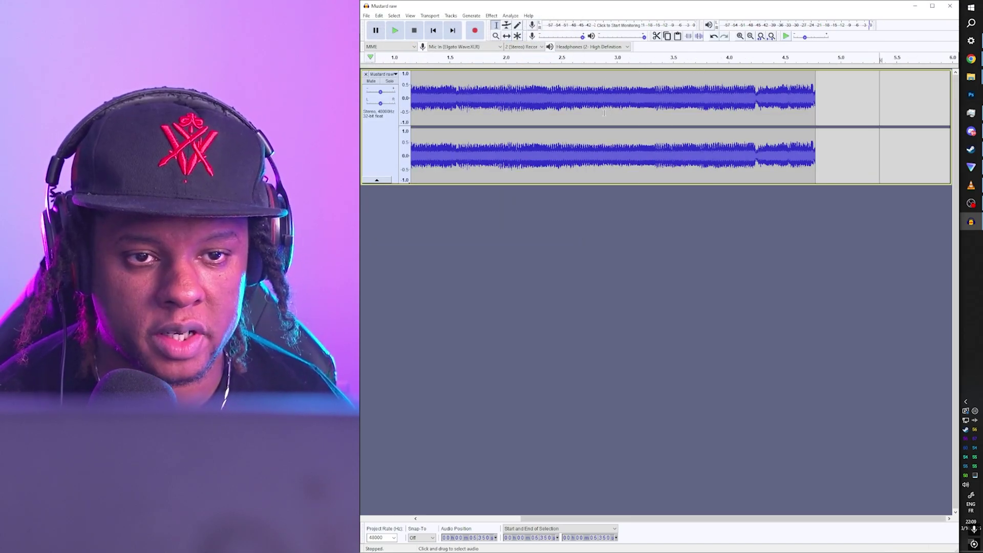
Apply Fade Out to the clip's audio from about 3.0 s to its end
left_click_drag(617, 104, 816, 122)
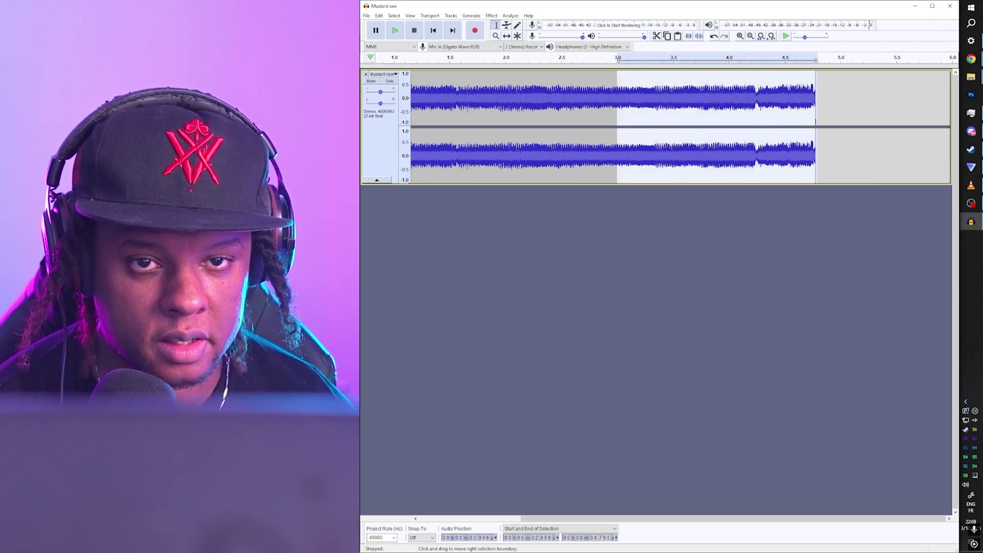
left_click(490, 15)
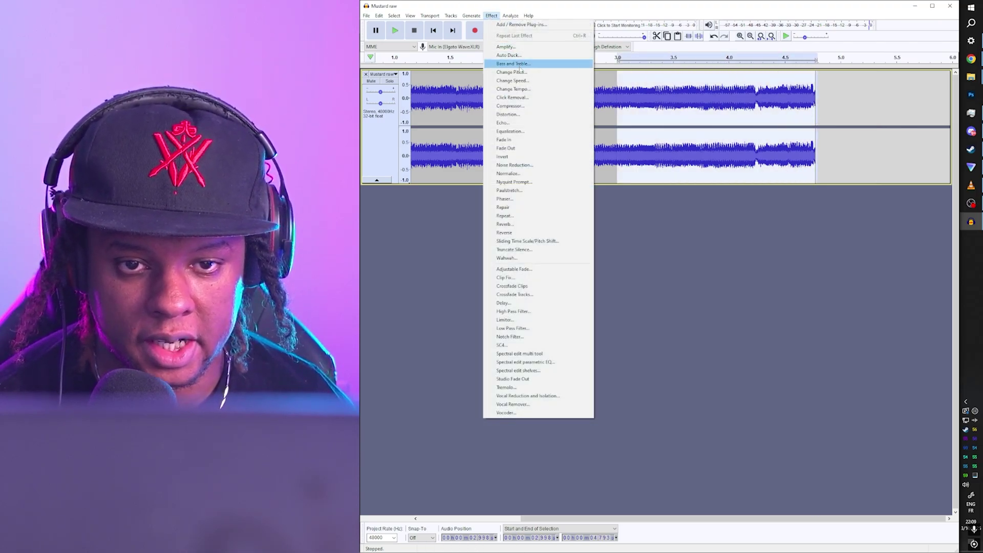
left_click(522, 149)
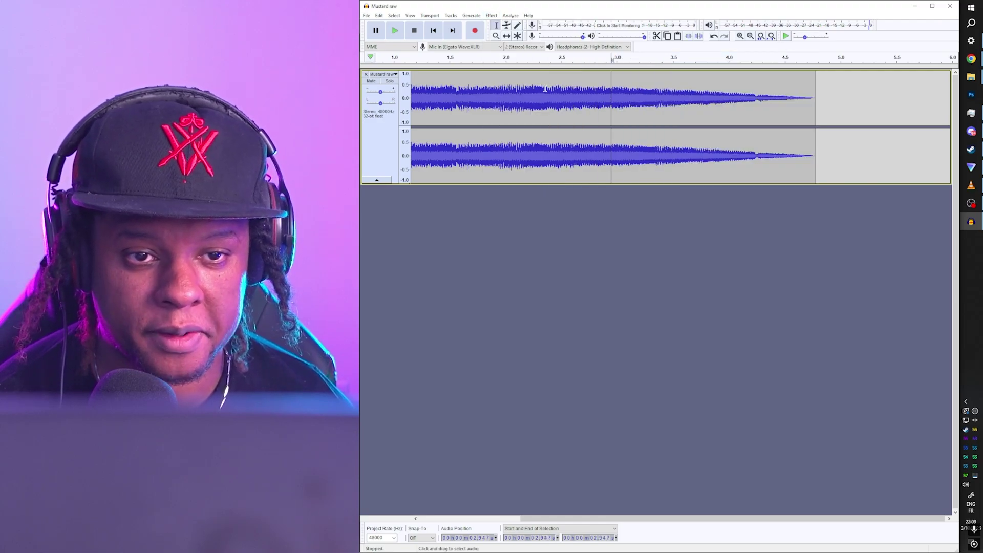
Play back the faded clip and record about 2.5 seconds of silence onto its end
key("space")
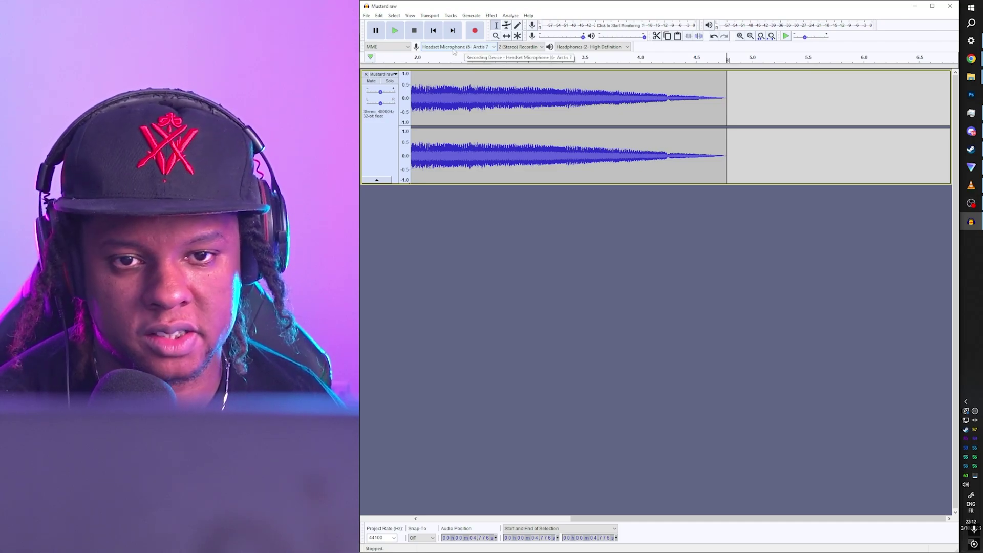
left_click(475, 32)
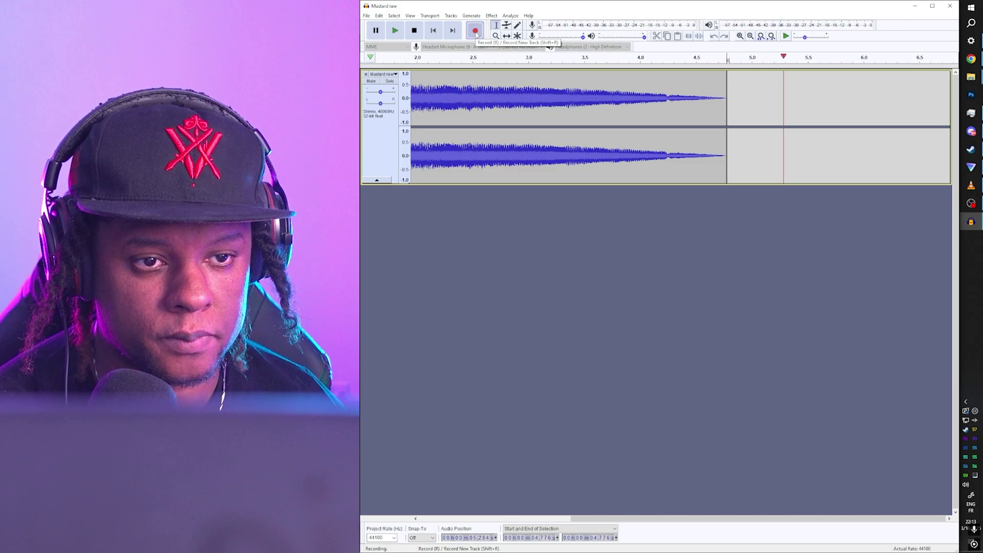
key("space")
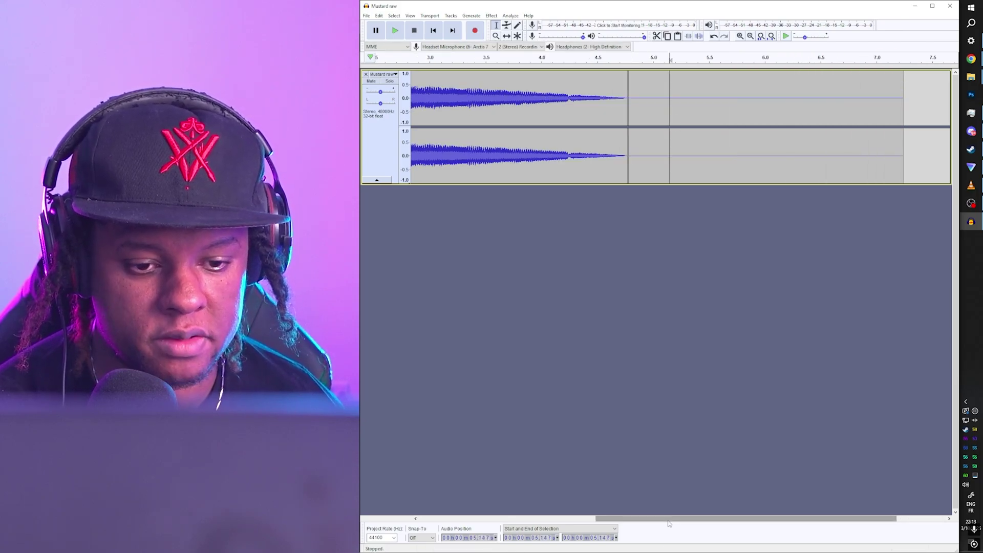
Preview and apply Reverb with 100% room size, reverberance and stereo width to the audio from about 3.3 s to 7.0 s
left_click_drag(512, 131, 917, 134)
scroll(621, 493, "right", 3)
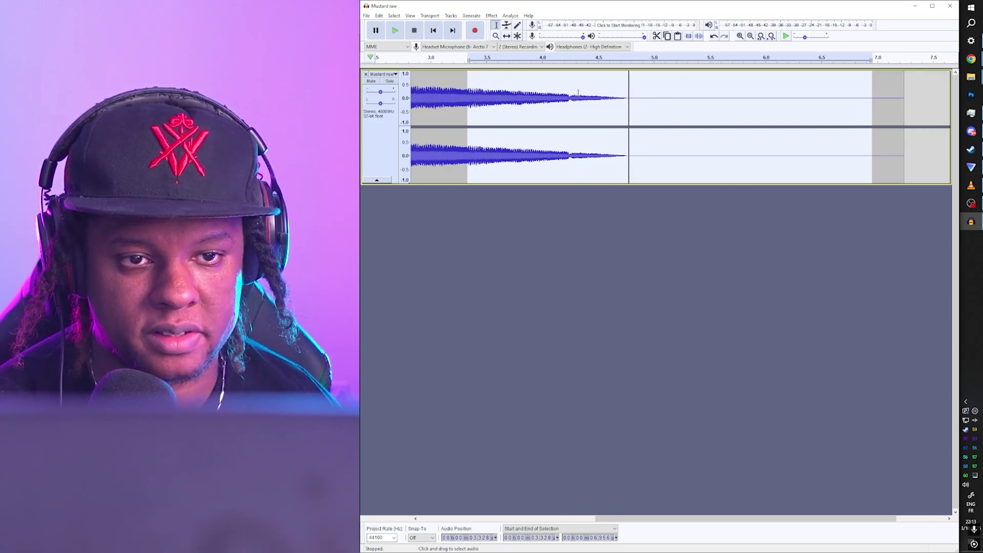
left_click(491, 16)
left_click(585, 250)
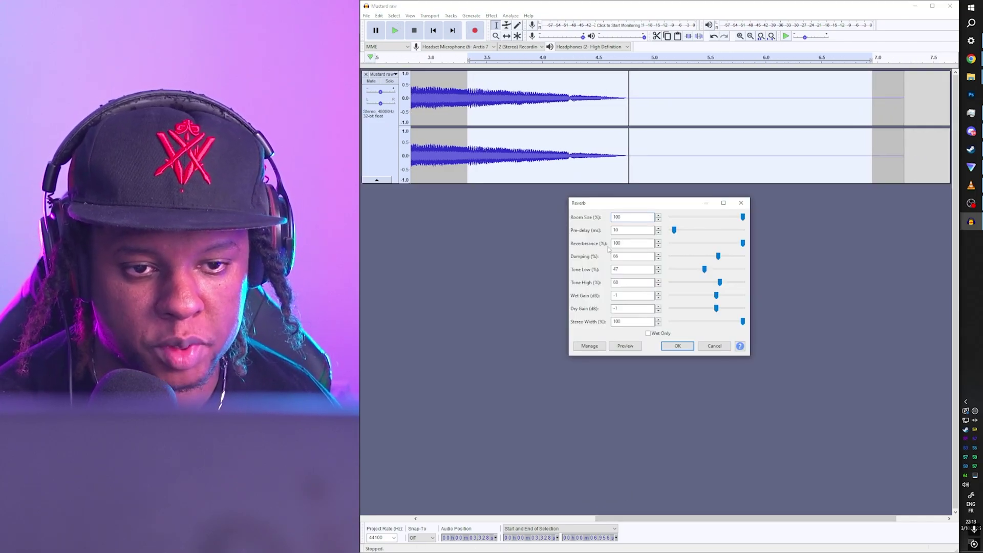
left_click(625, 346)
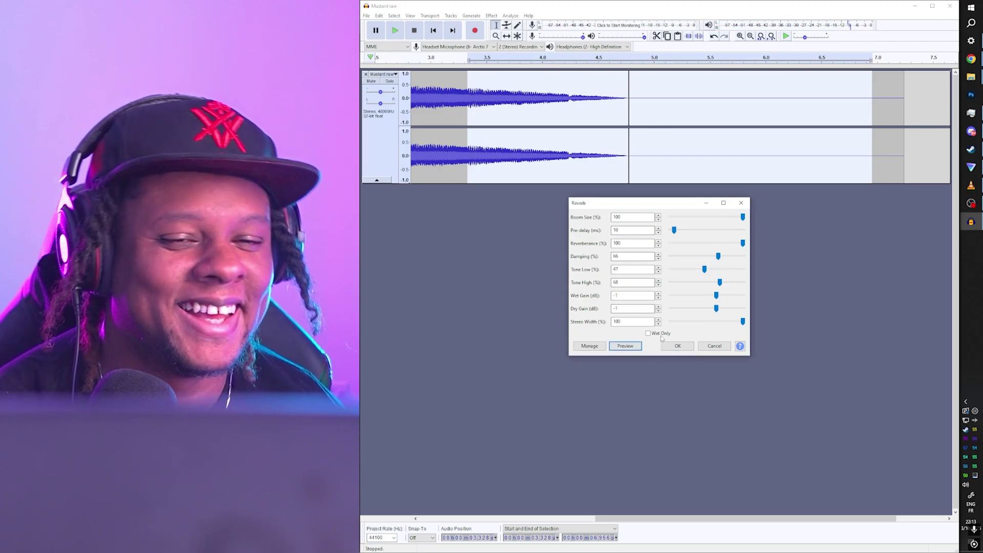
left_click(682, 349)
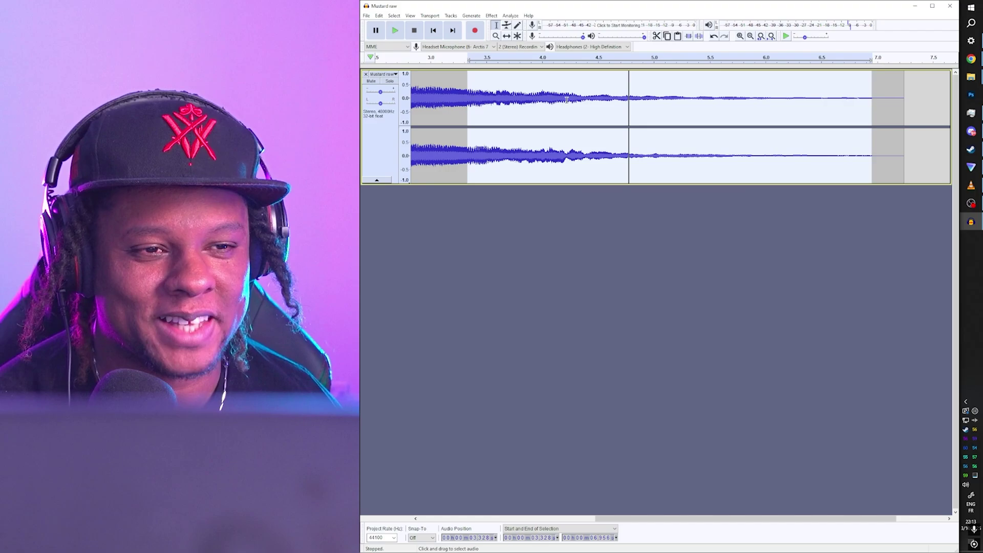
Apply Fade Out to the tail of the reverb, from about 6.0 s to 7.0 s
left_click(904, 105)
left_click(491, 15)
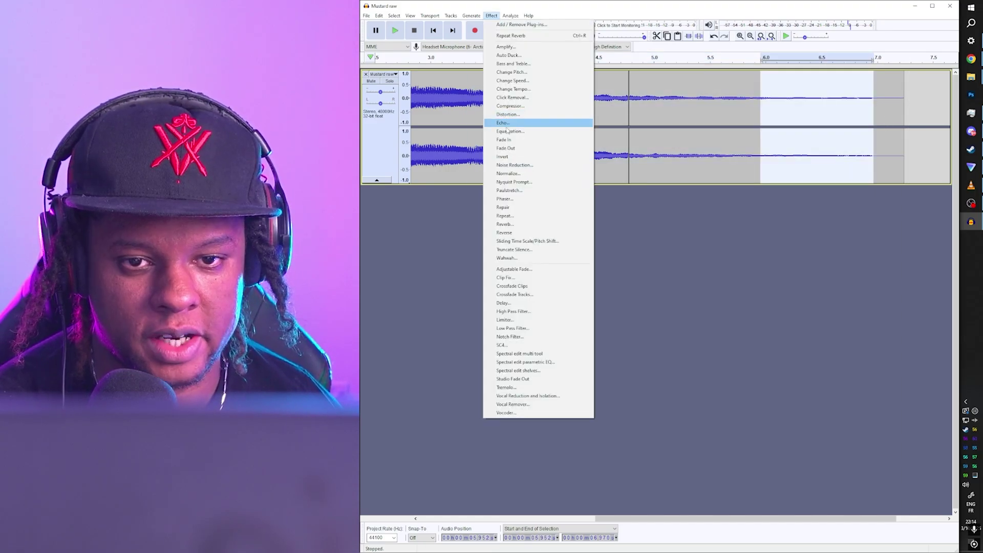
left_click(512, 147)
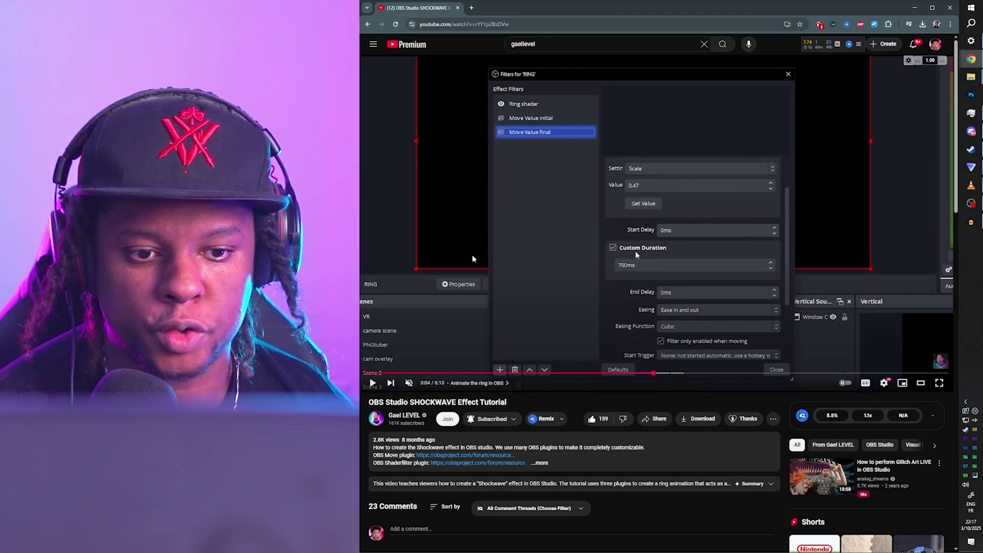
Play the OBS Studio SHOCKWAVE Effect Tutorial for reference and switch to After Effects
left_click(473, 256)
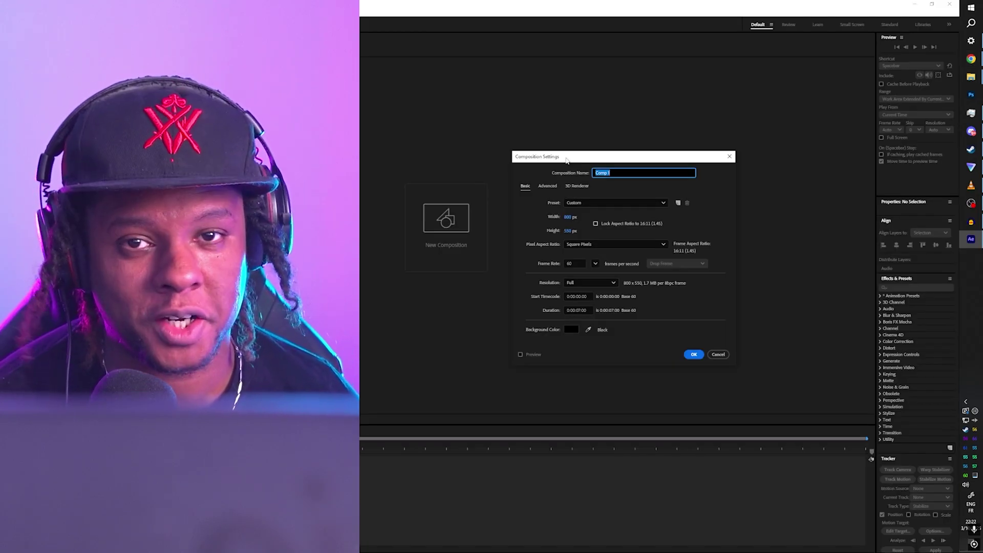
key("alt+Tab")
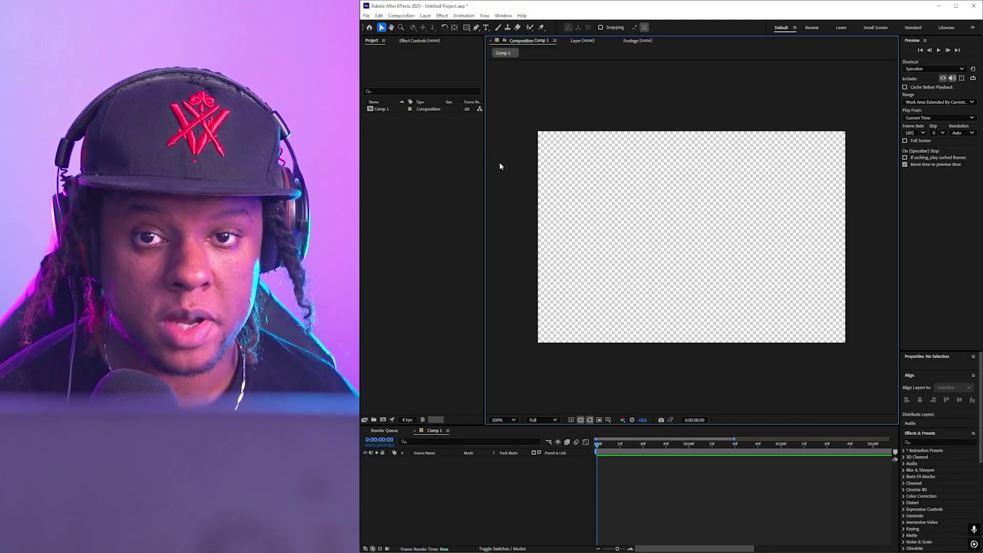
Resize the composition to 1920 x 1080 px in its settings
left_click(402, 16)
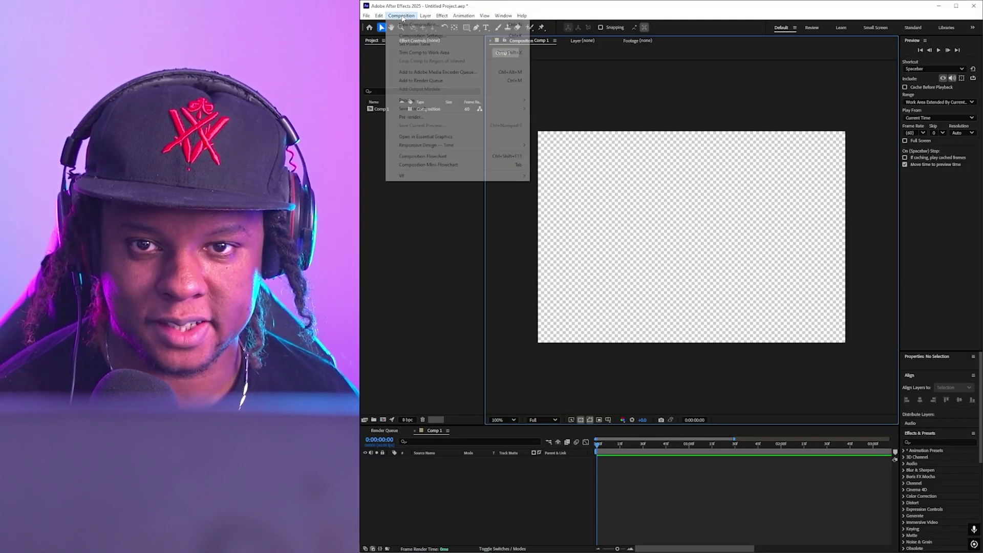
left_click(409, 35)
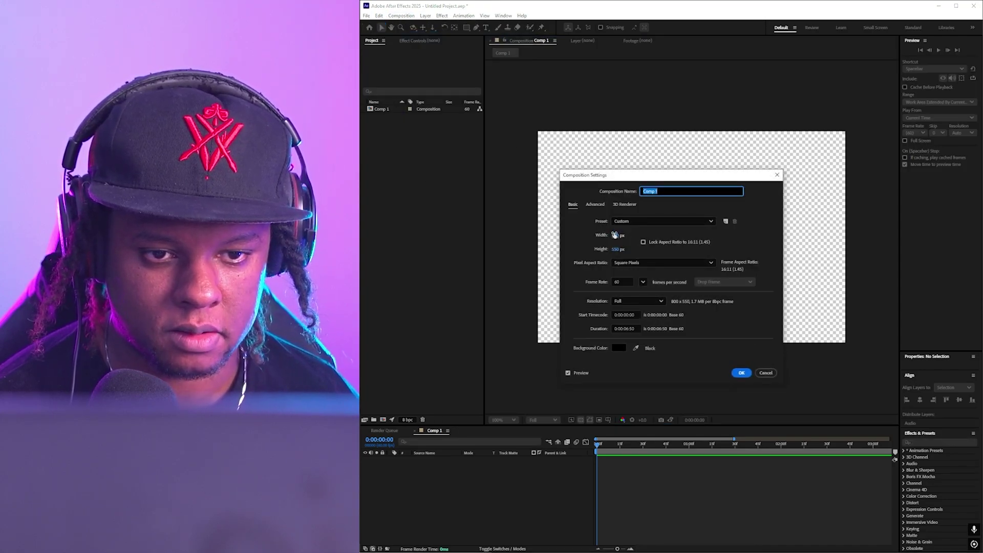
left_click(615, 235)
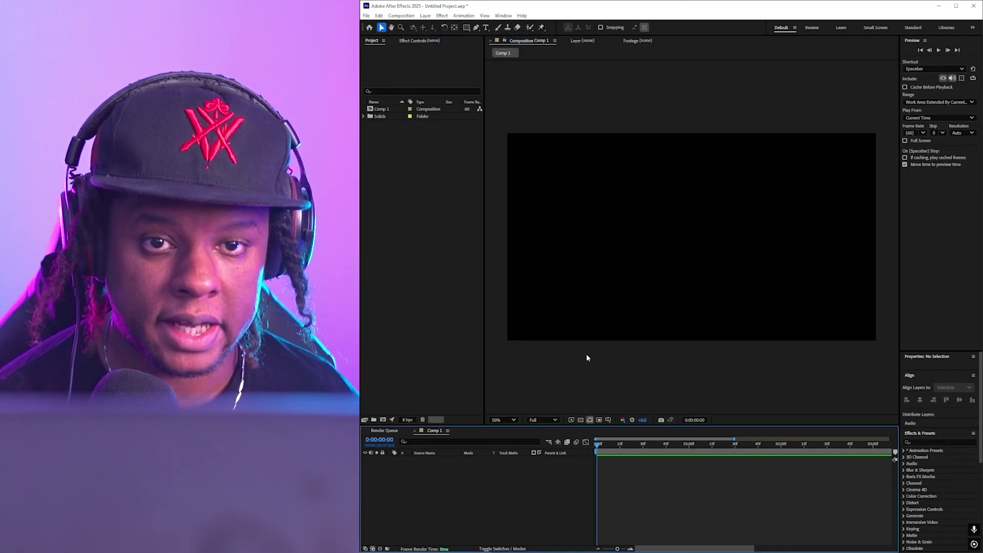
Add a composition-sized ellipse shape layer and make it a circle with a size of 1080 x 1080
left_click(466, 28)
left_click(503, 45)
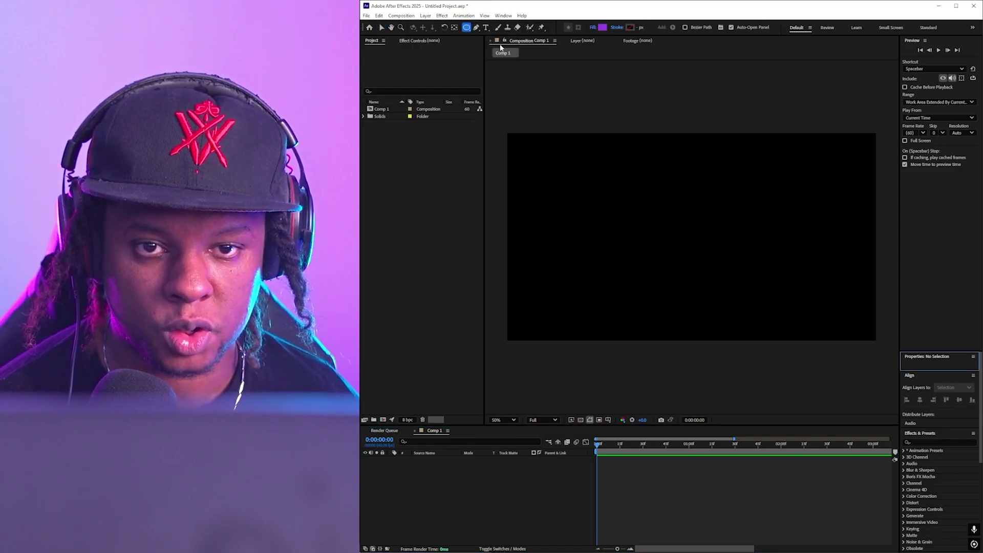
double_click(466, 28)
left_click(479, 485)
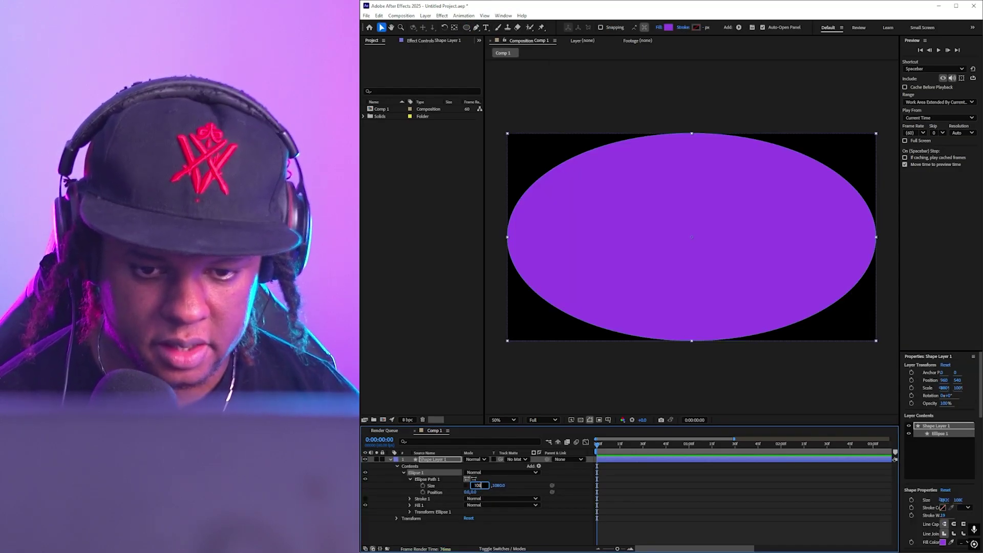
type("1080")
key("Return")
Remove the circle's fill and give it a white stroke 10 px wide
left_click(660, 27)
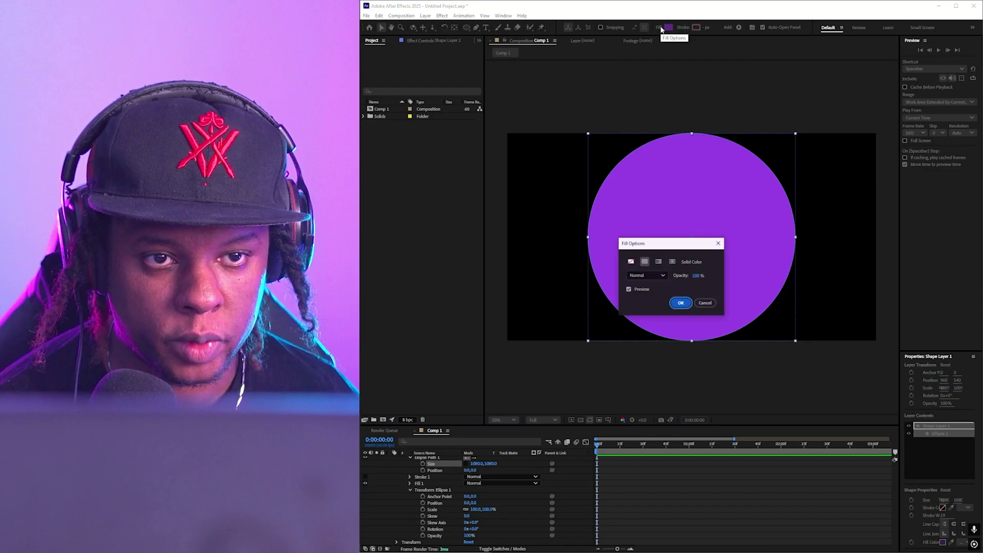
left_click(632, 265)
left_click(680, 303)
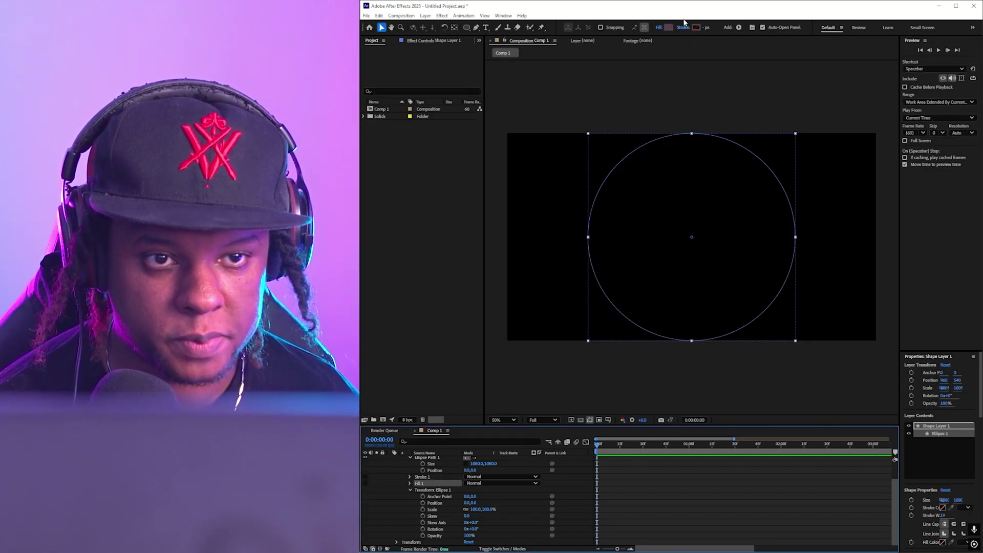
left_click(704, 28)
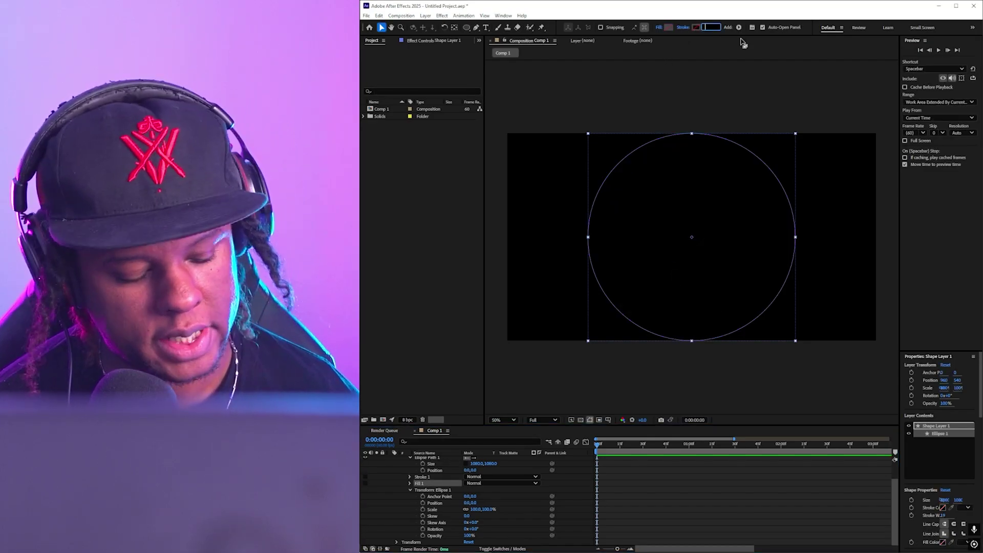
type("10")
key("Return")
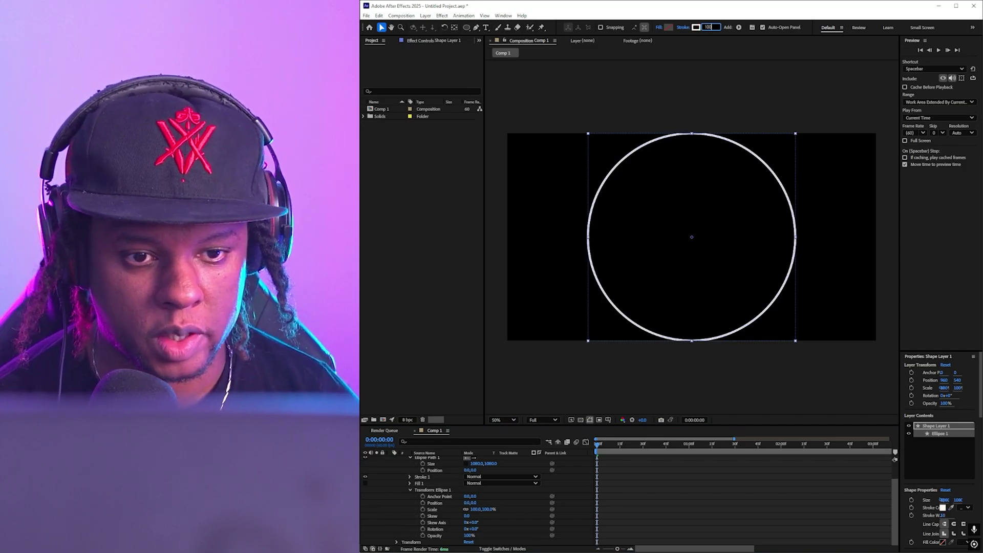
Scale the ring down to about half size and add Mustard Edited.mp3 from the mp3 folder as a layer
mouse_move(476, 509)
left_mouse_down()
mouse_move(438, 508)
mouse_move(535, 496)
mouse_move(424, 497)
left_mouse_up()
key("alt+Tab")
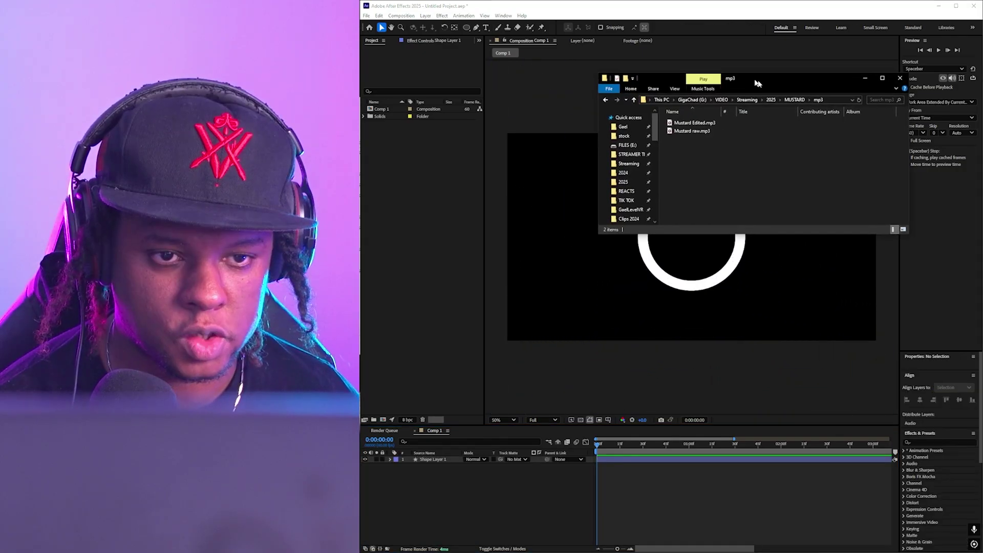
left_click_drag(734, 138, 421, 497)
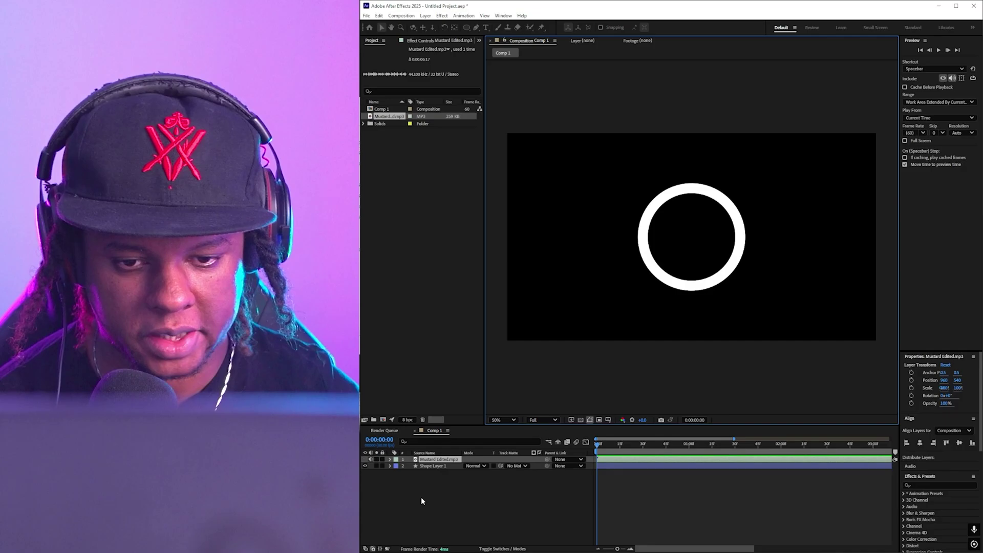
Reveal the audio waveform of the Mustard Edited.mp3 layer and undo the last change
key("l")
key("l")
key("ctrl+z")
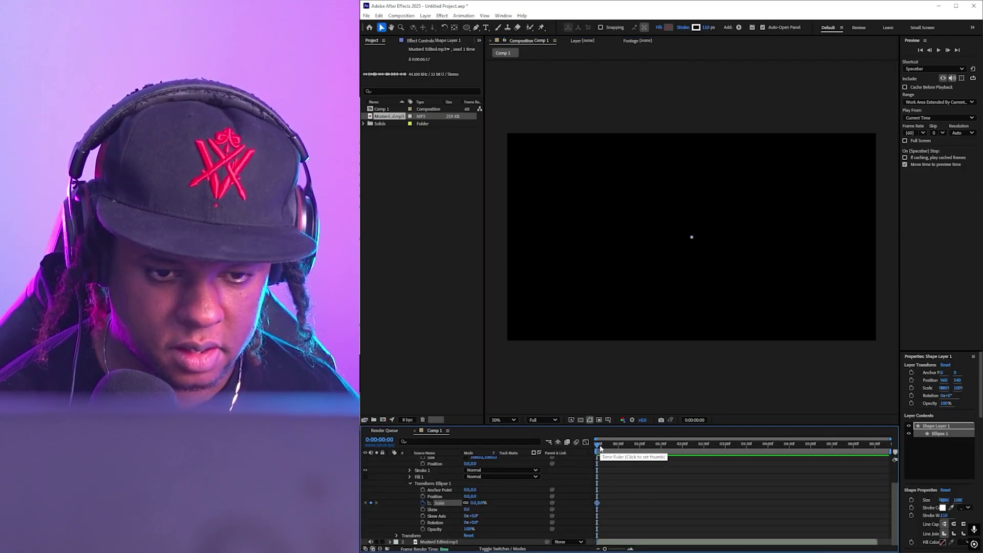
Keyframe the ellipse's scale to 229% at frame 30 and preview the expanding ring from the start
left_click_drag(597, 445, 619, 445)
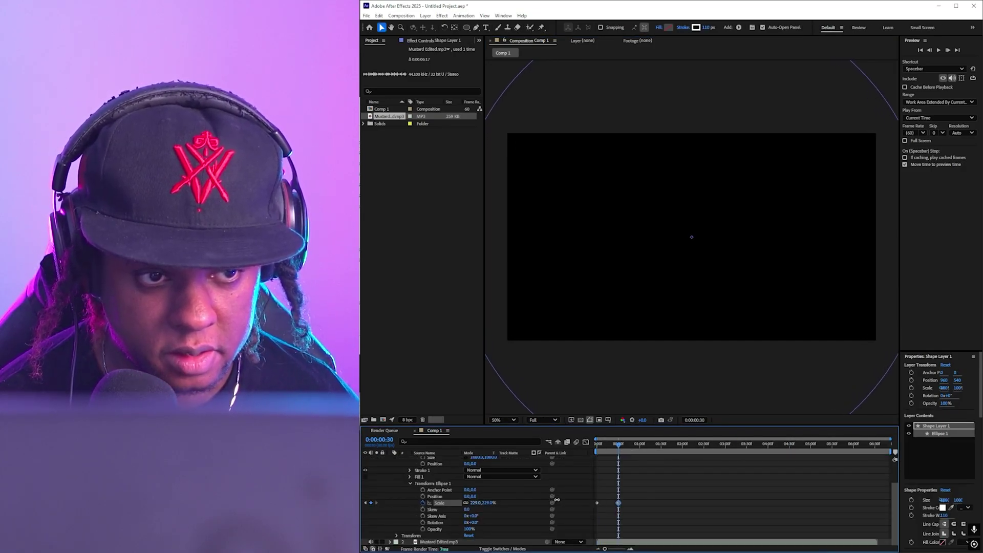
left_click_drag(607, 441, 574, 444)
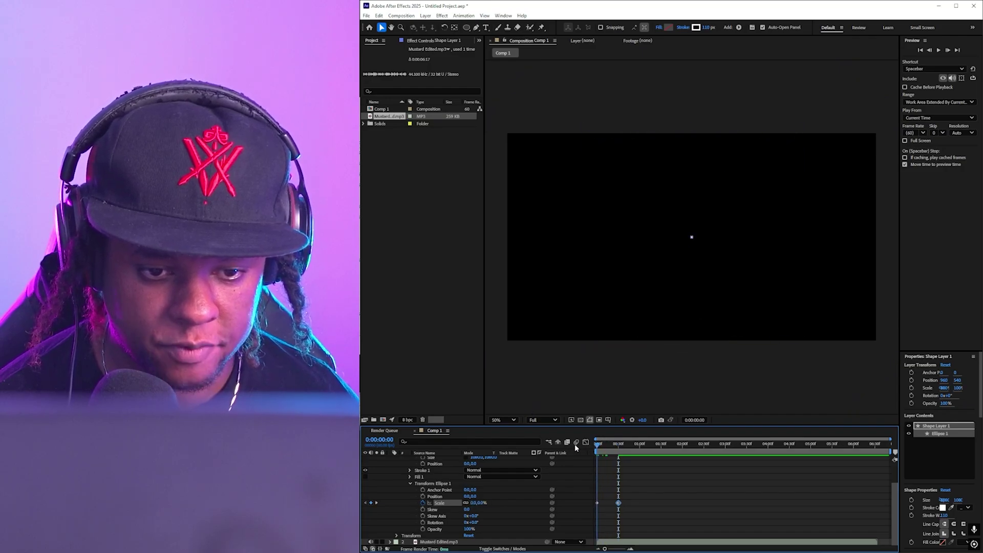
key("space")
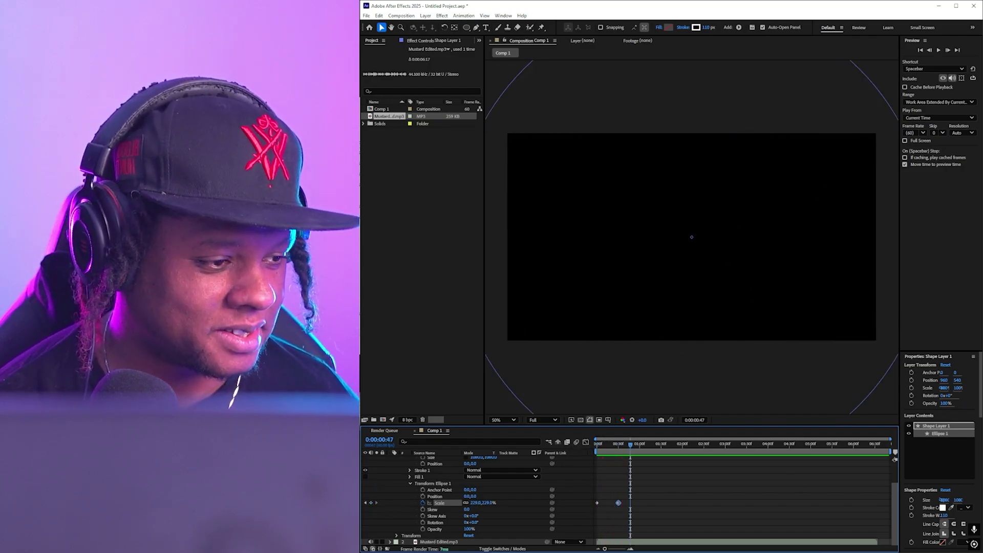
key("space")
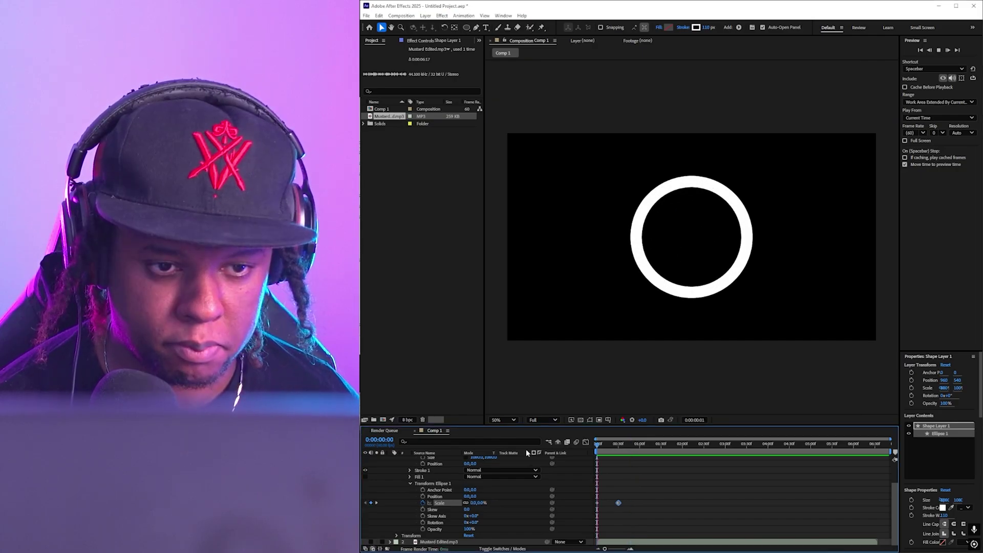
key("space")
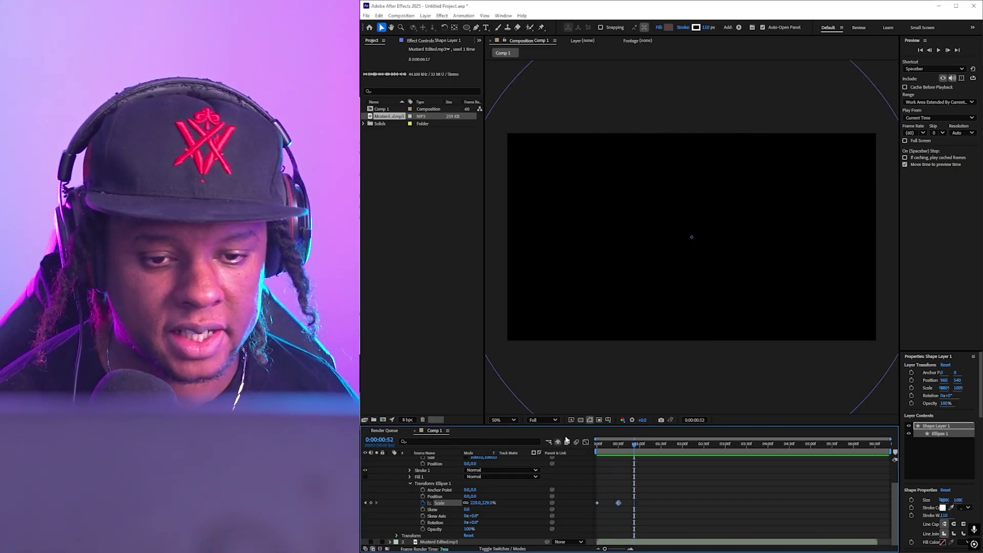
Play back the ring animation to check the stroke width keyframes and the staggered ring copies against the audio
key("space")
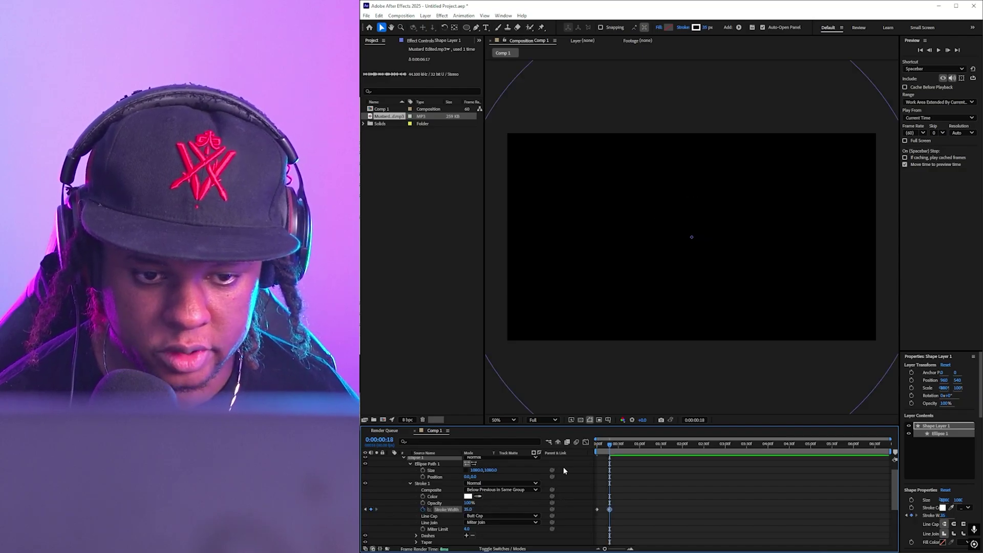
key("space")
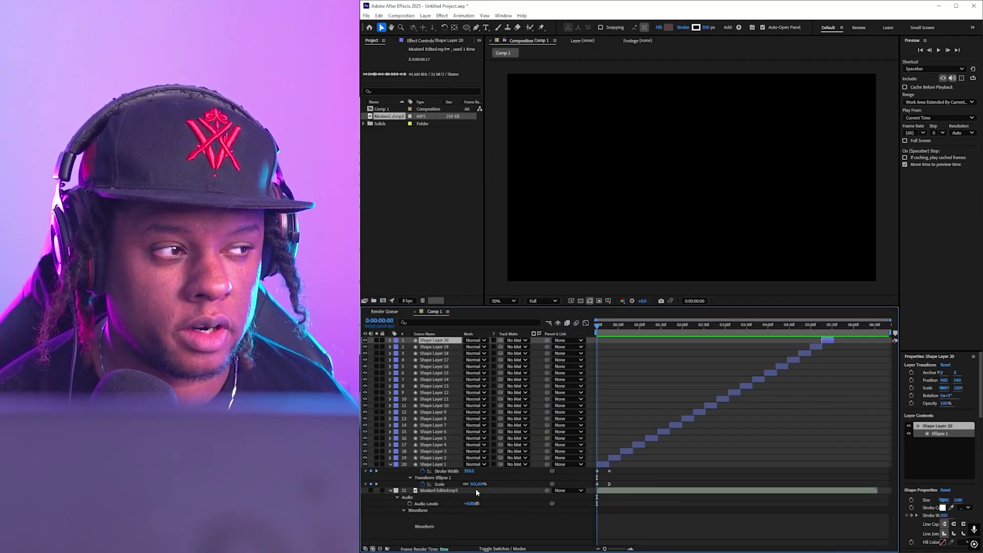
key("space")
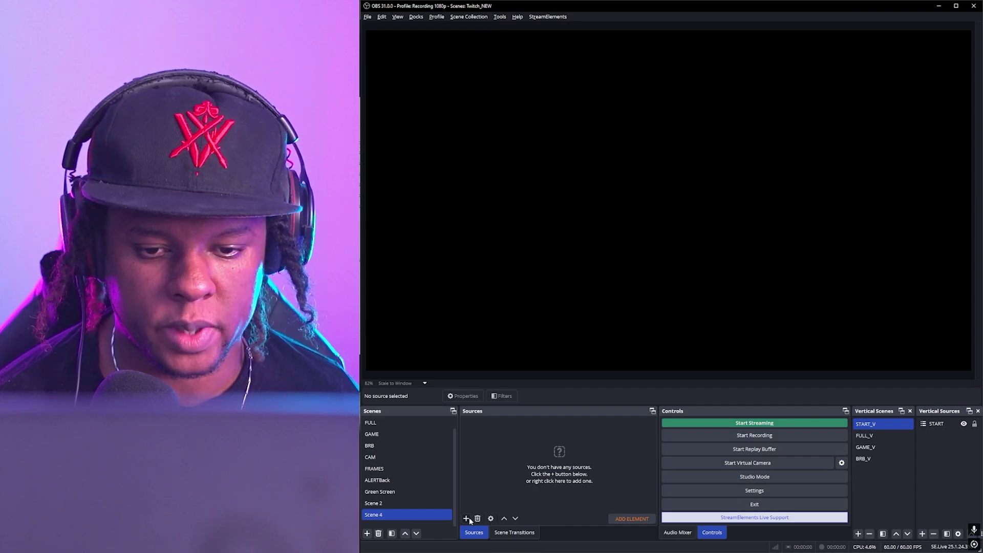
In OBS, add a new media source named Ring1 to Scene 4
left_click(466, 518)
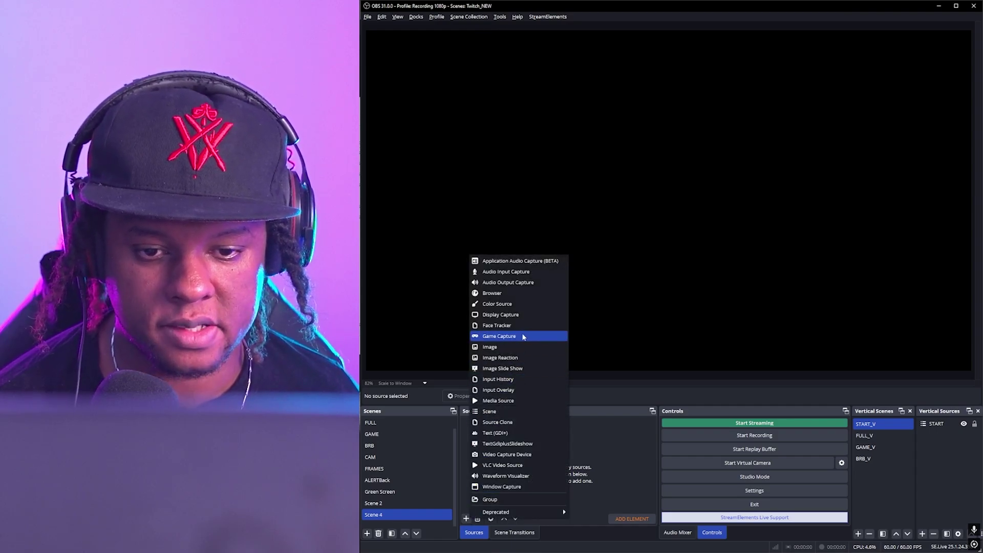
left_click(504, 401)
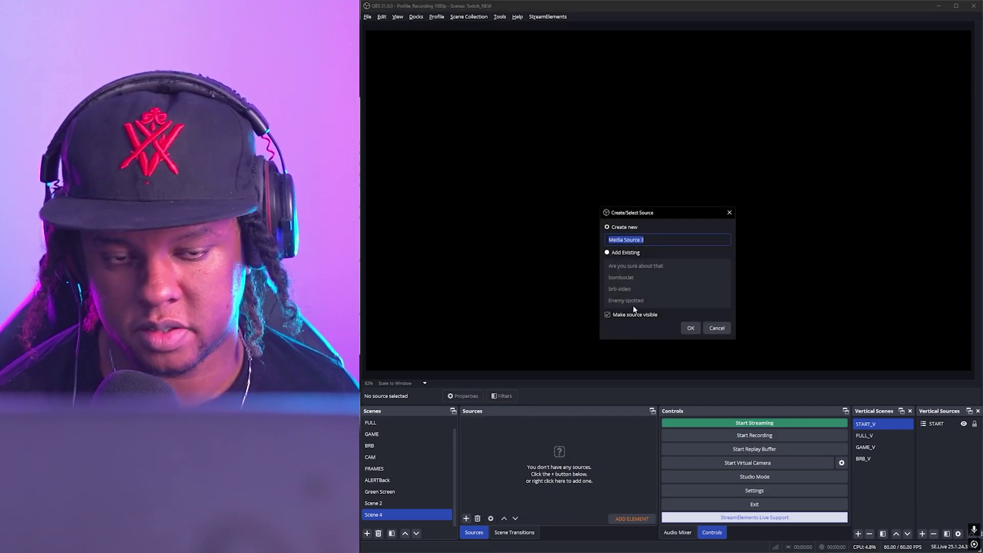
type("Ring1")
key("Return")
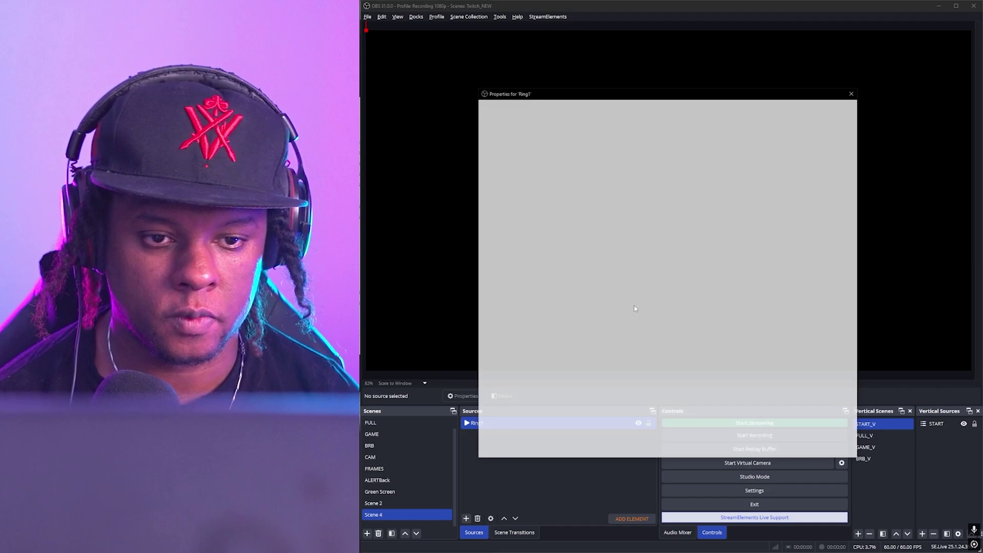
Load Rings front.webm from the MUSTARD footage folder into the Ring1 source with looping enabled
left_click(836, 293)
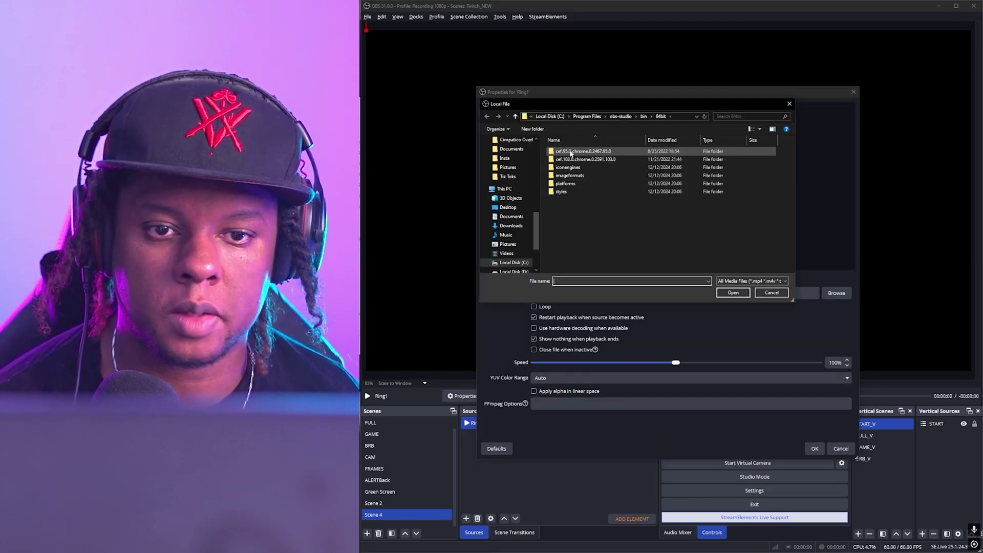
left_click(611, 175)
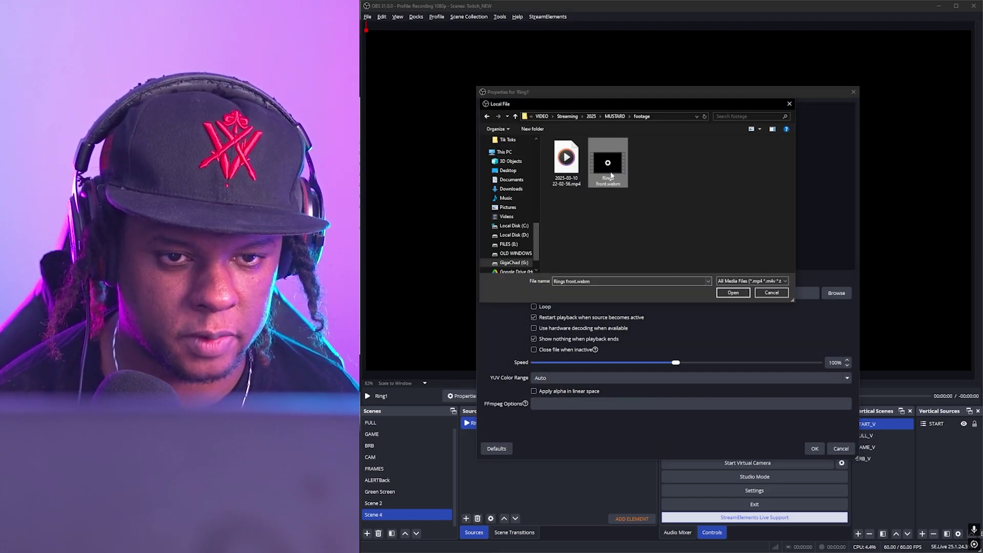
left_click(740, 295)
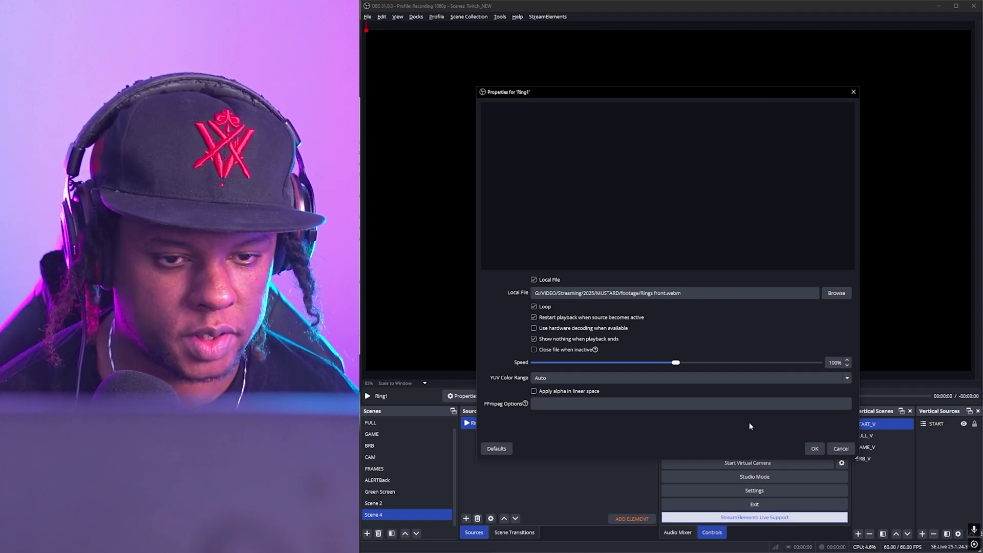
left_click(813, 449)
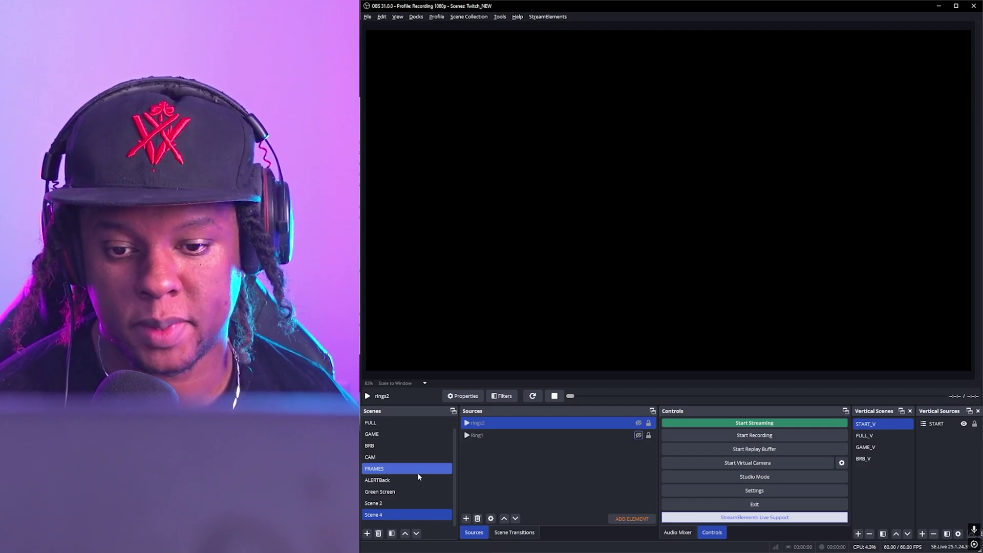
Copy the Ring1 source from Scene 4 and paste it as a reference into the CAM scene
left_click(408, 457)
left_click(505, 459)
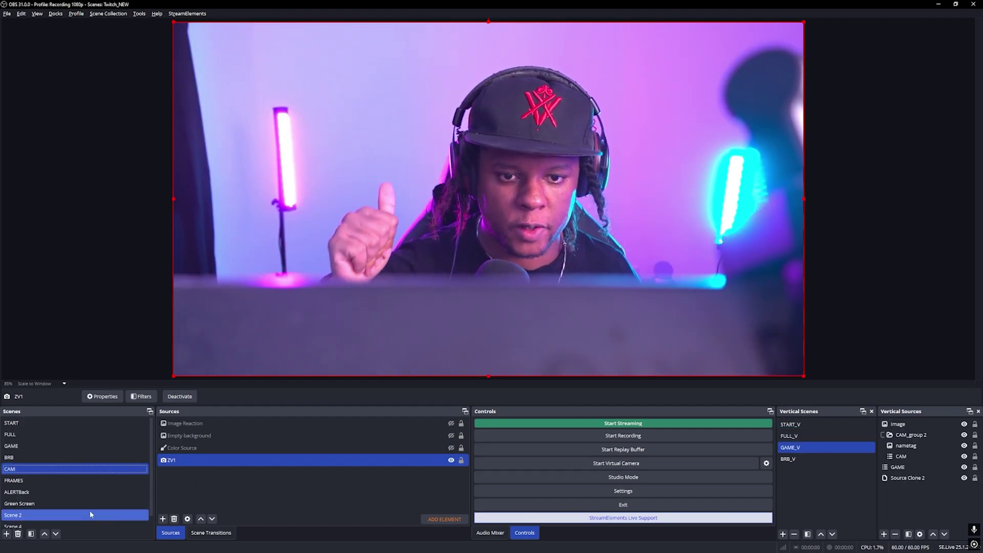
key("Down")
left_click(180, 436)
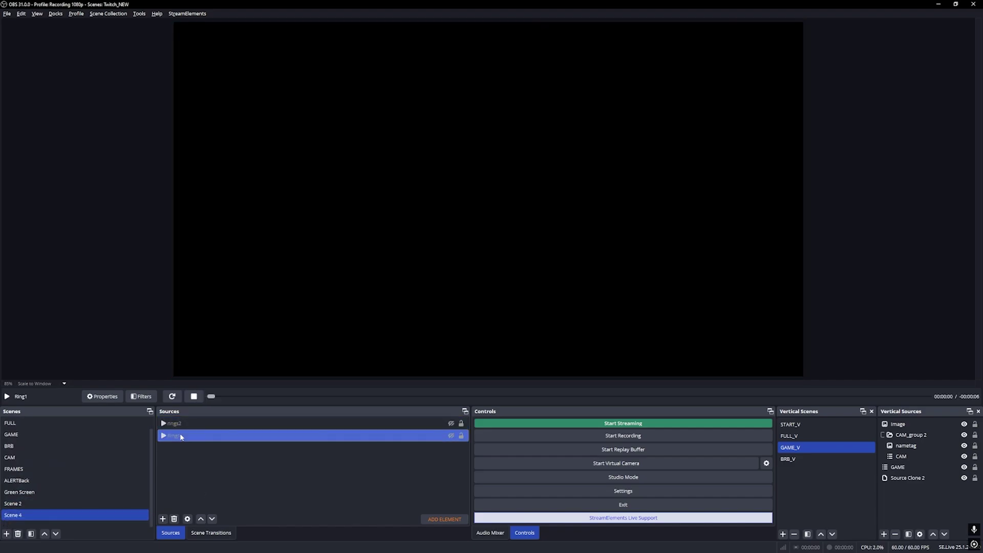
right_click(194, 439)
left_click(228, 175)
right_click(252, 424)
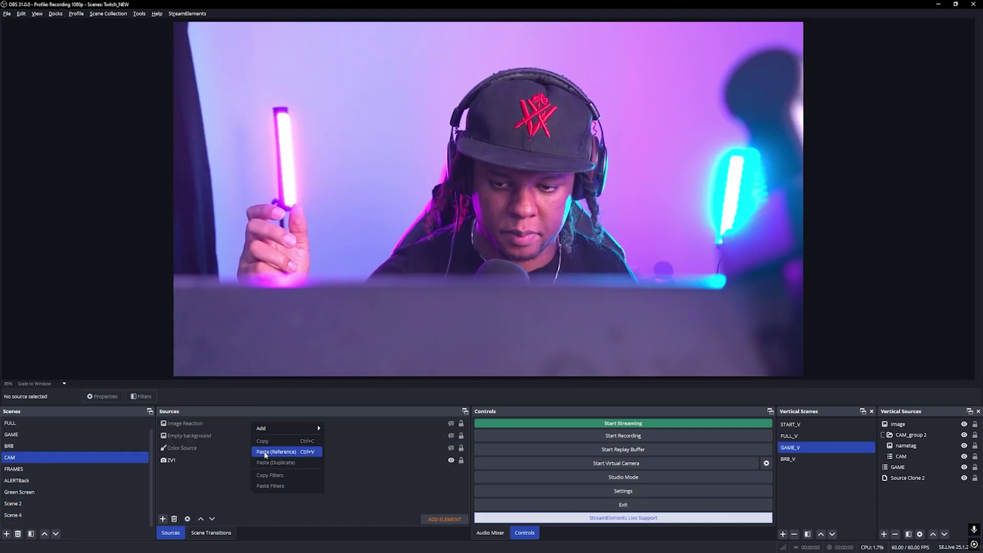
left_click(265, 453)
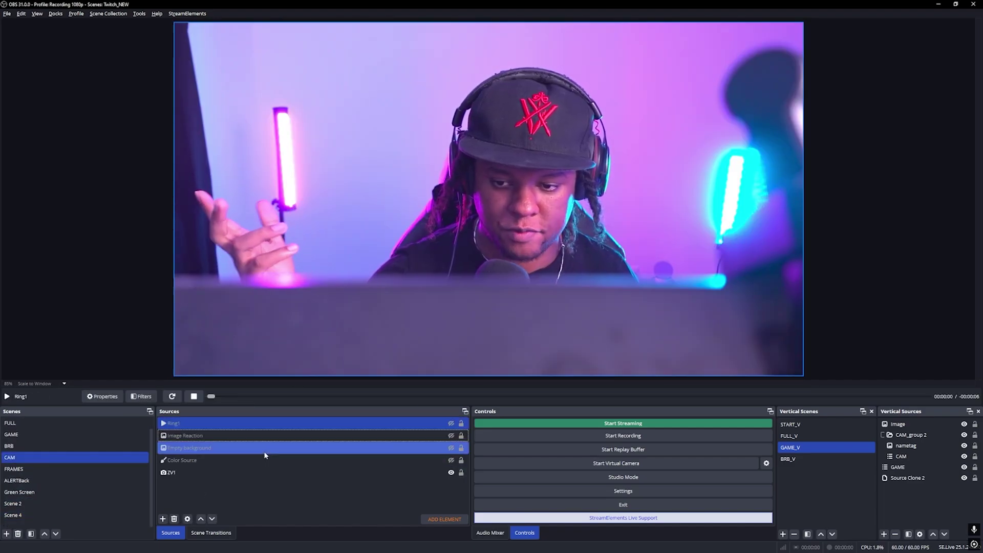
Toggle Ring1's visibility in the CAM scene to test it, and move it below the ZV1 camera source
left_click(451, 423)
left_click(451, 423)
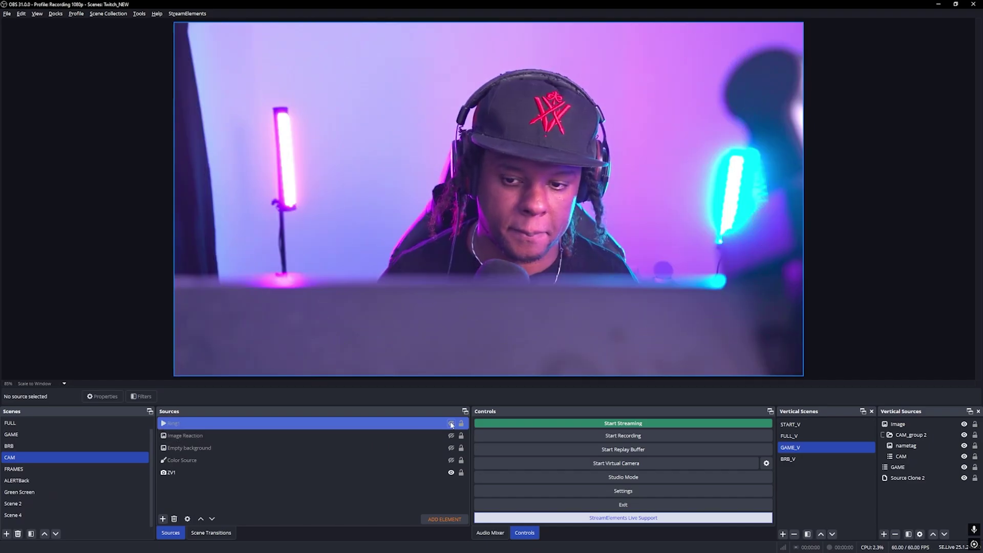
left_click_drag(172, 427, 186, 490)
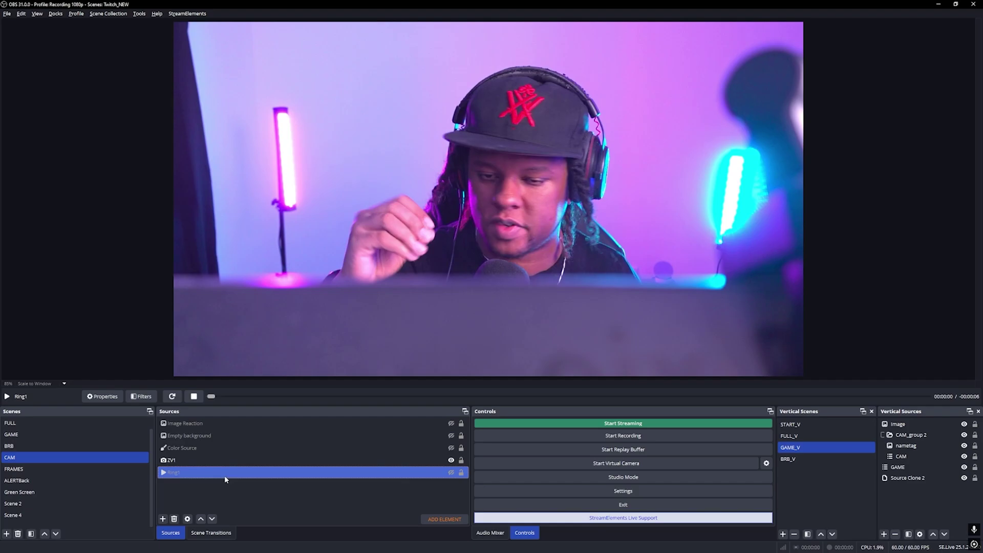
Add a User-defined shader effect filter to the ZV1 camera source, keeping the default filter name
left_click(223, 460, "ctrl")
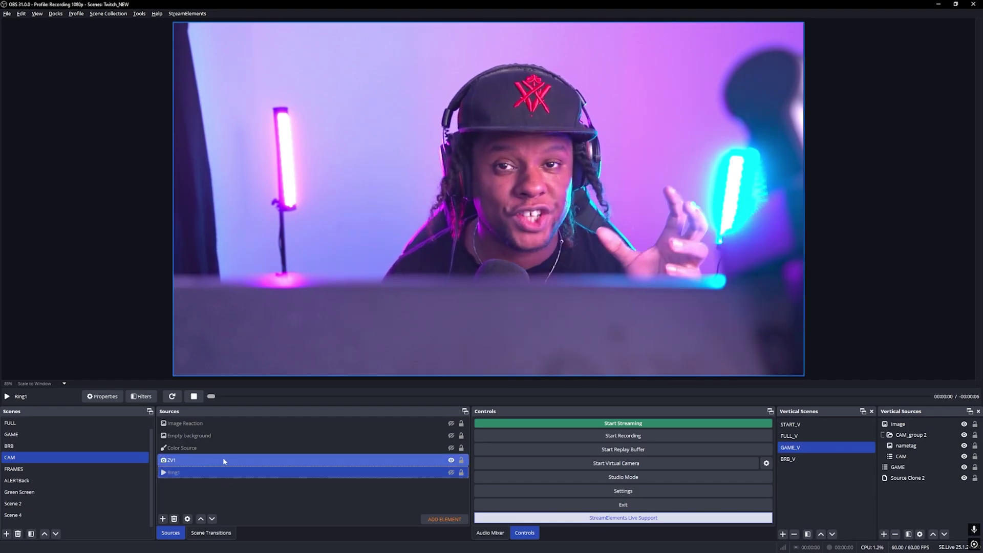
left_click(222, 459)
left_click(142, 397)
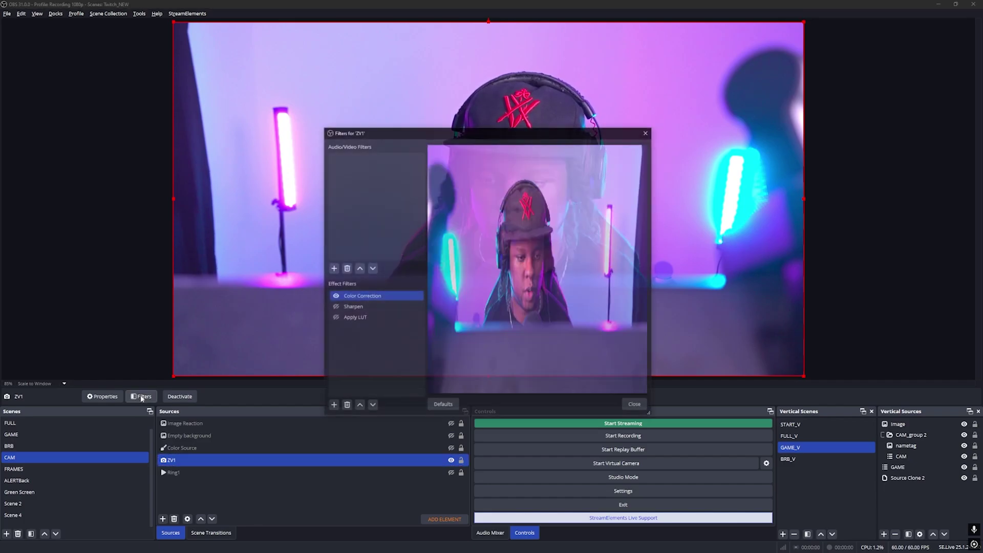
left_click(334, 404)
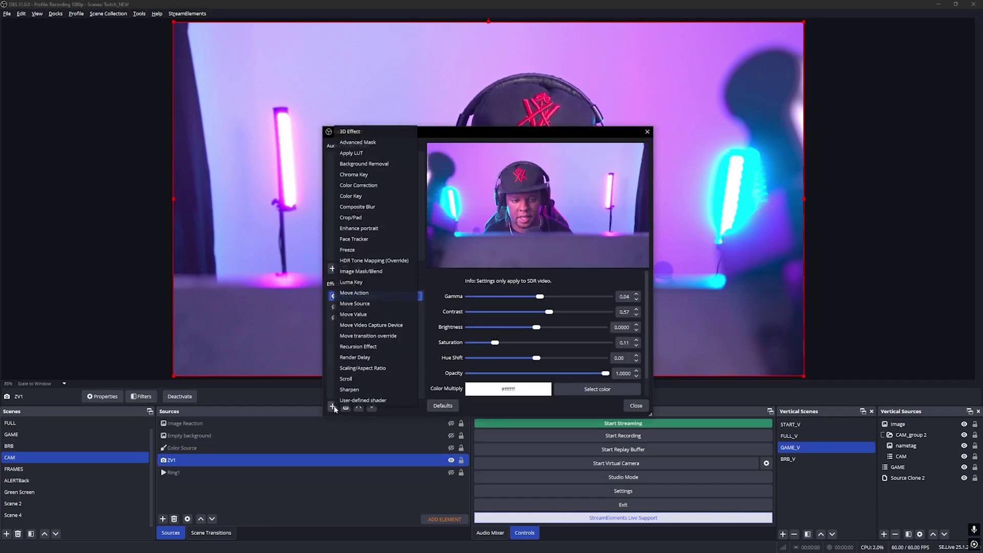
left_click(377, 400)
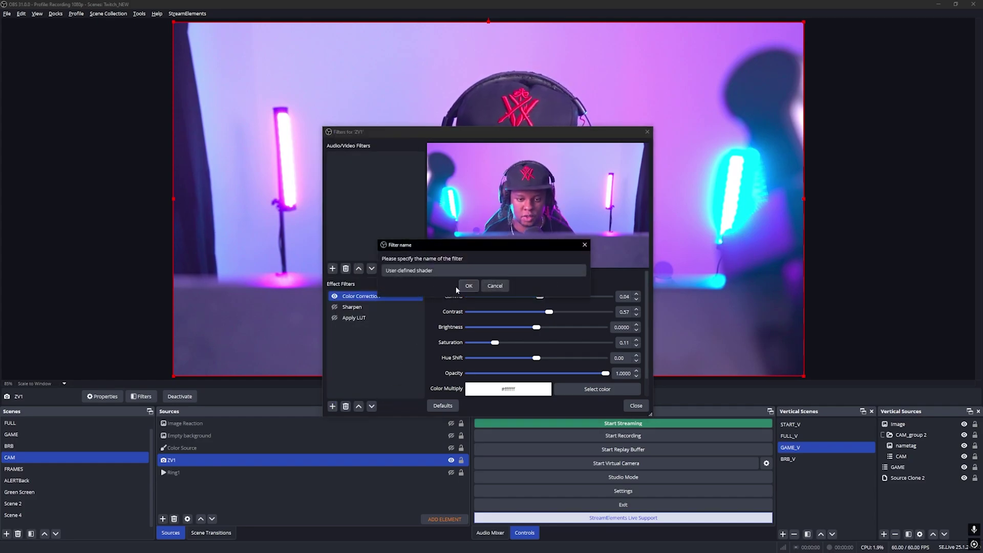
left_click(468, 285)
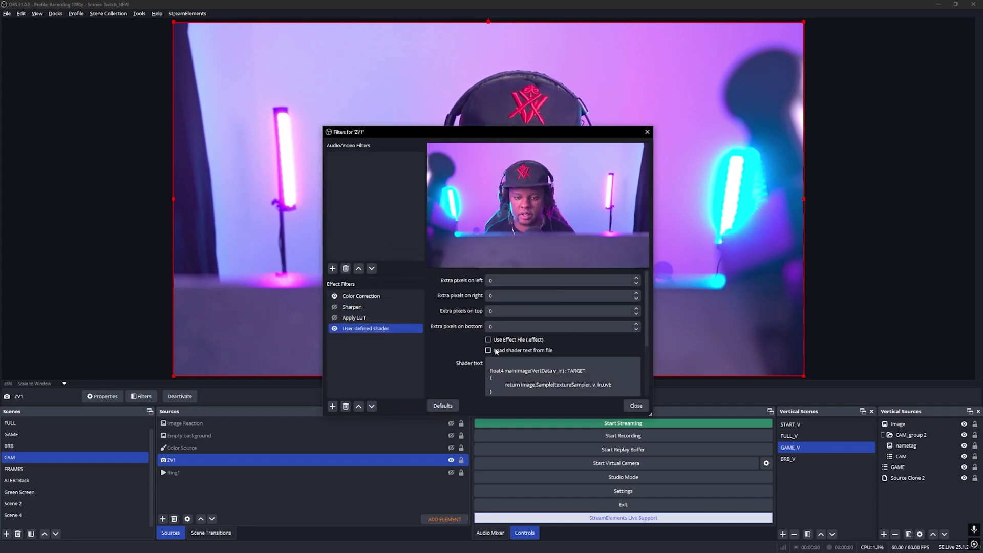
Set the shader filter to load its text from a file and choose shake.effect from the obs-shaderfilter examples folder
left_click(488, 350)
left_click(625, 364)
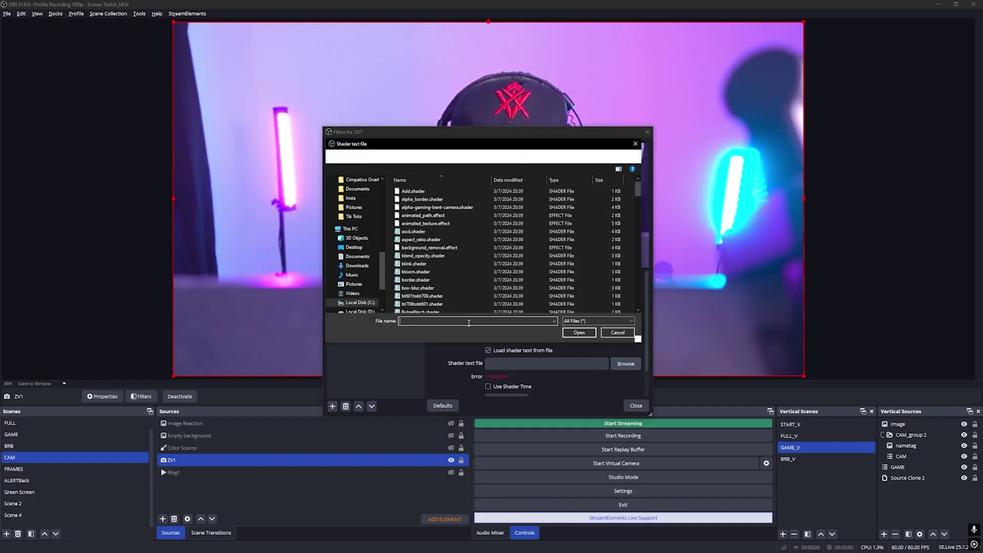
scroll(417, 264, "down", 3)
scroll(417, 264, "down", 12)
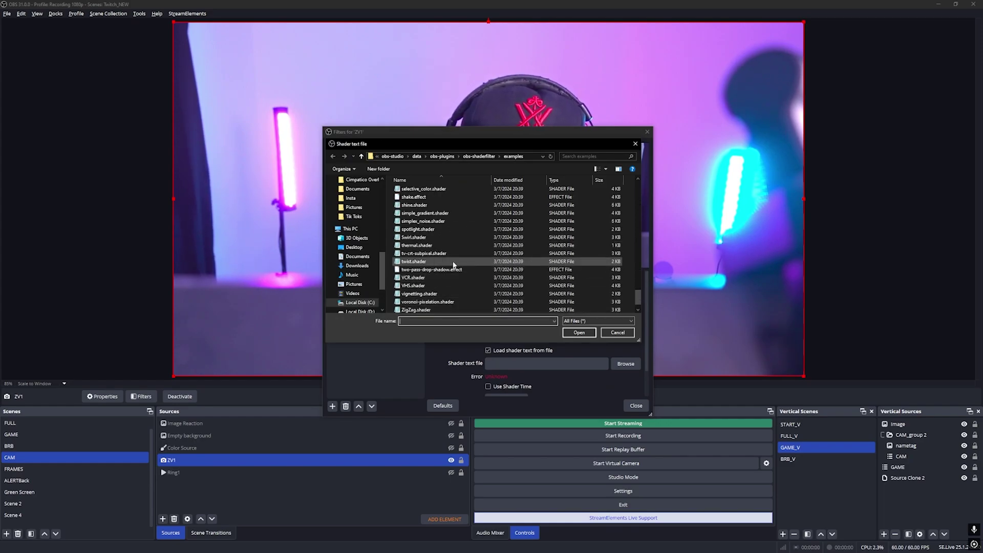
left_click(413, 197)
left_click(574, 332)
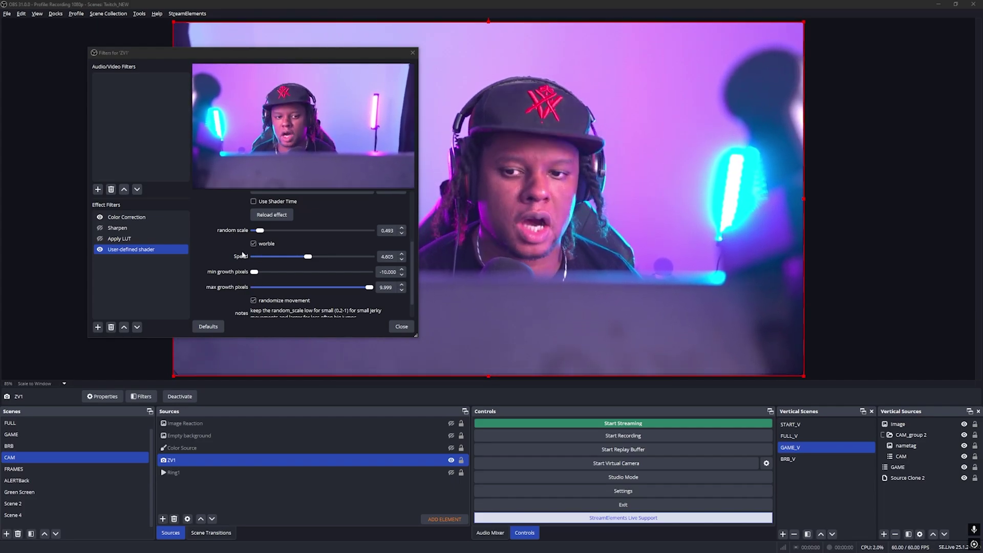
Toggle the User-defined shader filter on ZV1 to preview the camera shake
left_click(303, 311)
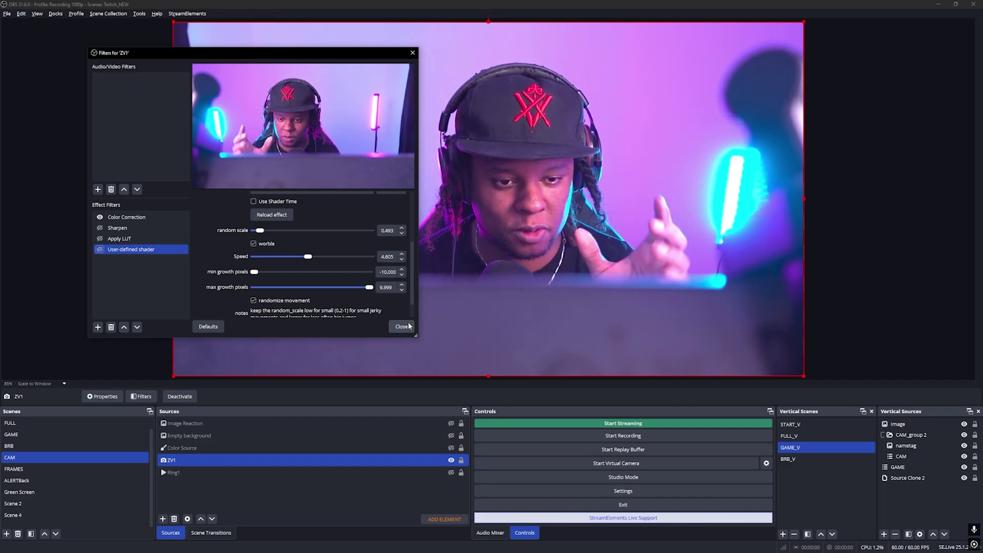
left_click(100, 250)
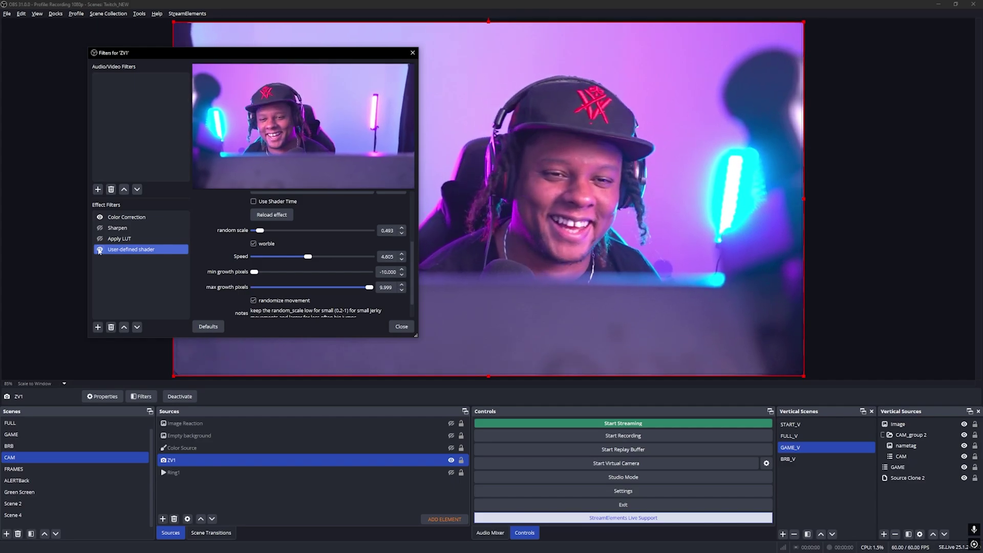
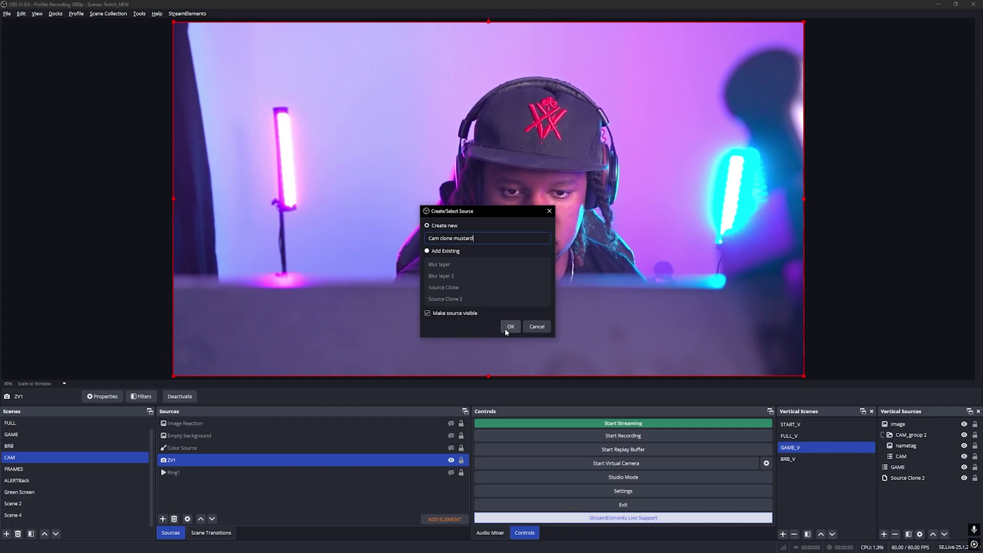
Create a source clone named Cam clone mustard that clones ZV1, and flip it horizontally to match the camera
left_click(509, 327)
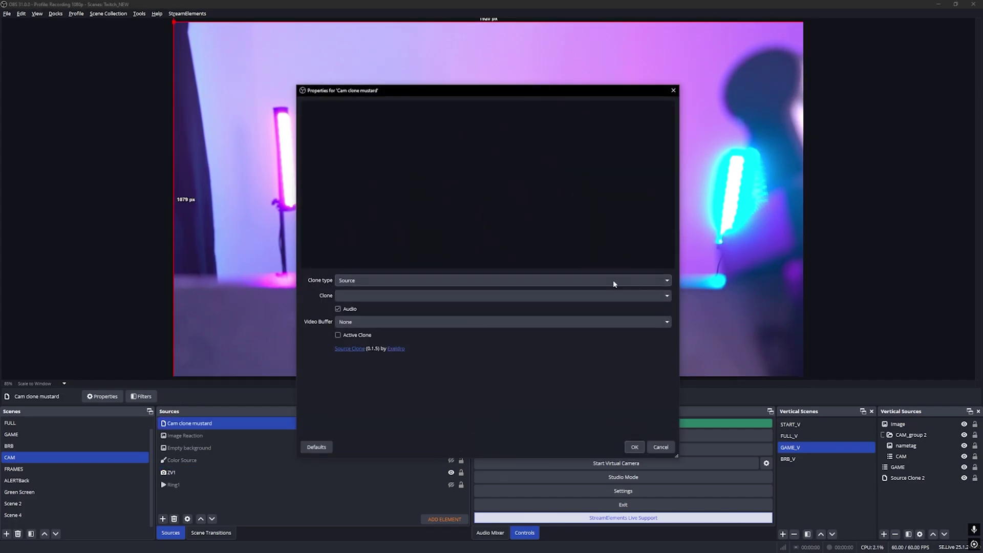
left_click(668, 296)
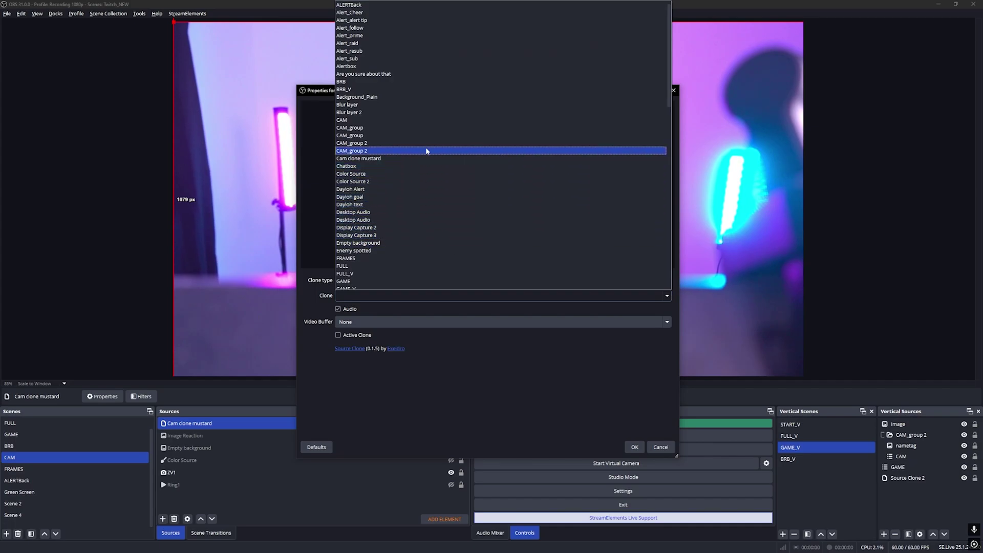
scroll(414, 187, "down", 7)
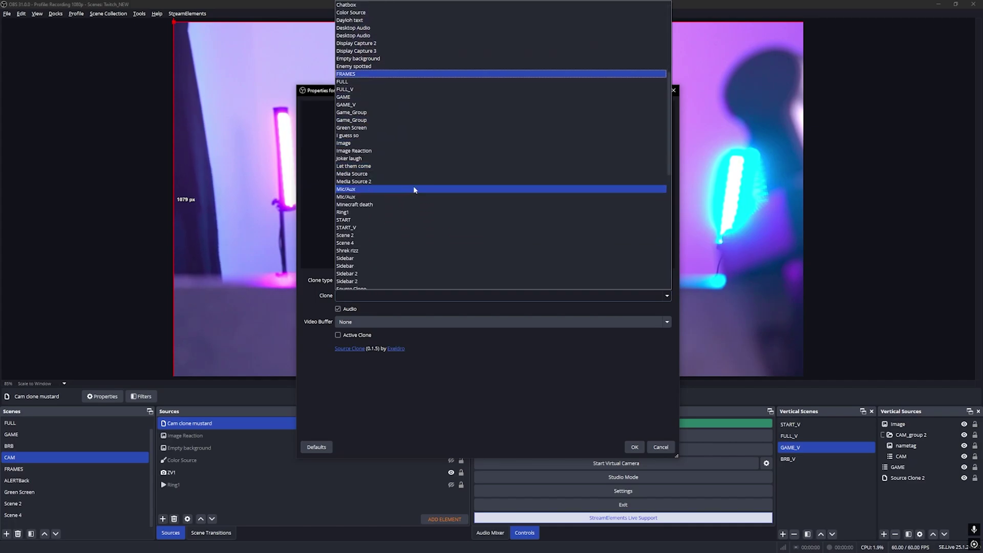
scroll(414, 189, "down", 7)
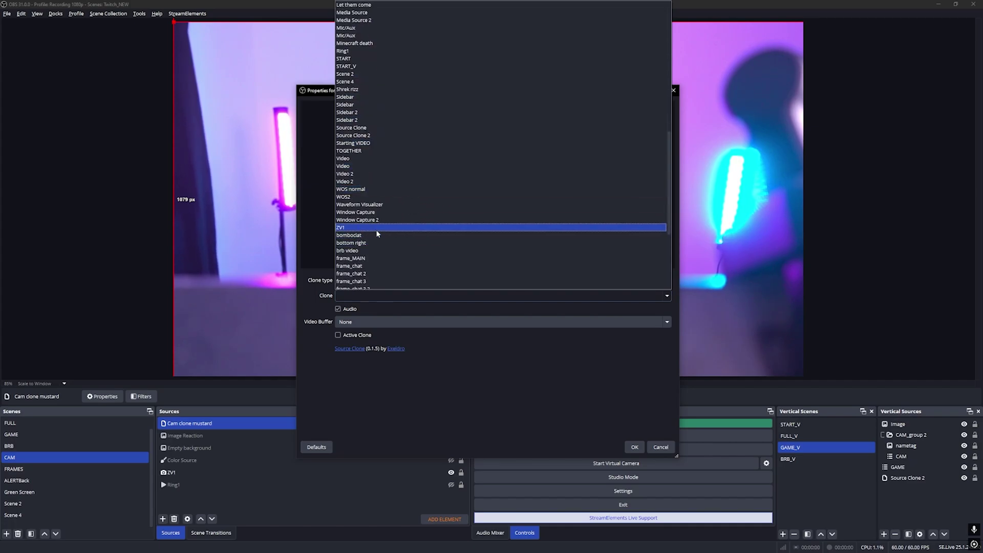
left_click(378, 228)
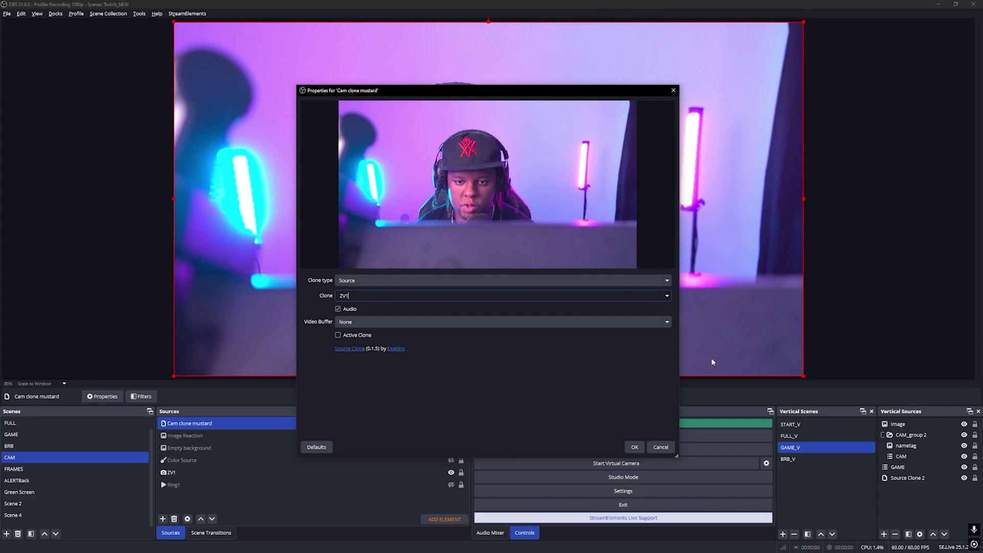
left_click(634, 447)
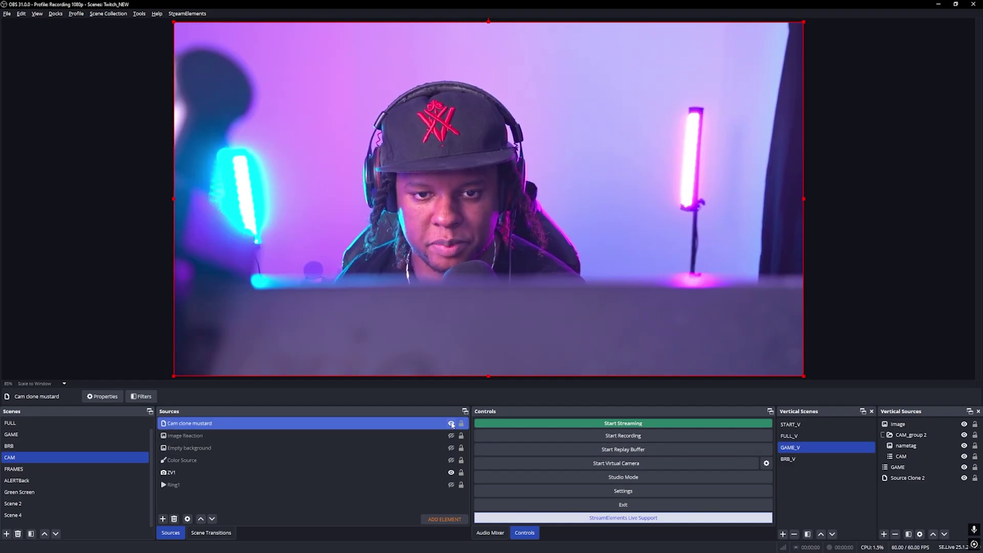
right_click(452, 423)
left_click(538, 356)
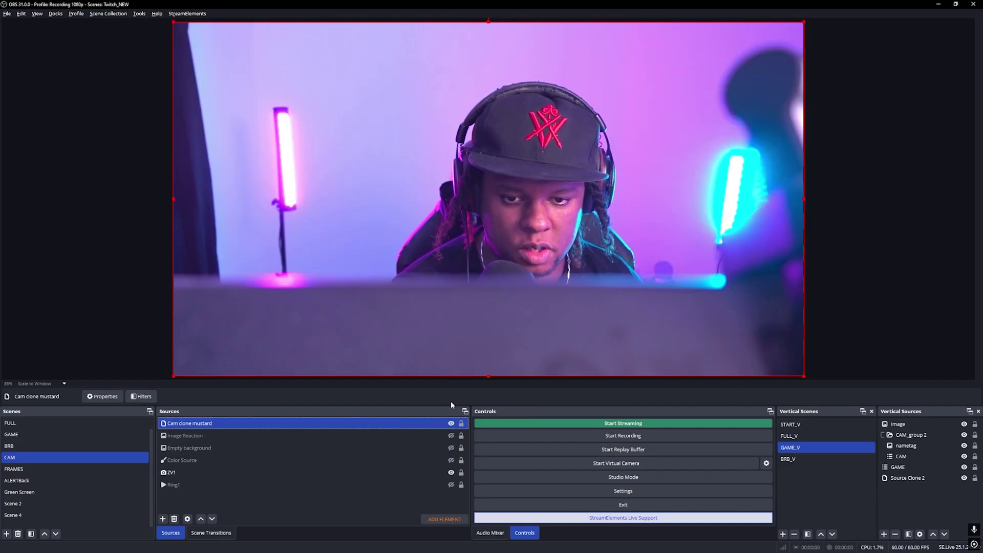
Add an Advanced Mask effect filter to Cam clone mustard with the default name and set its mask type to Source
left_click(142, 396)
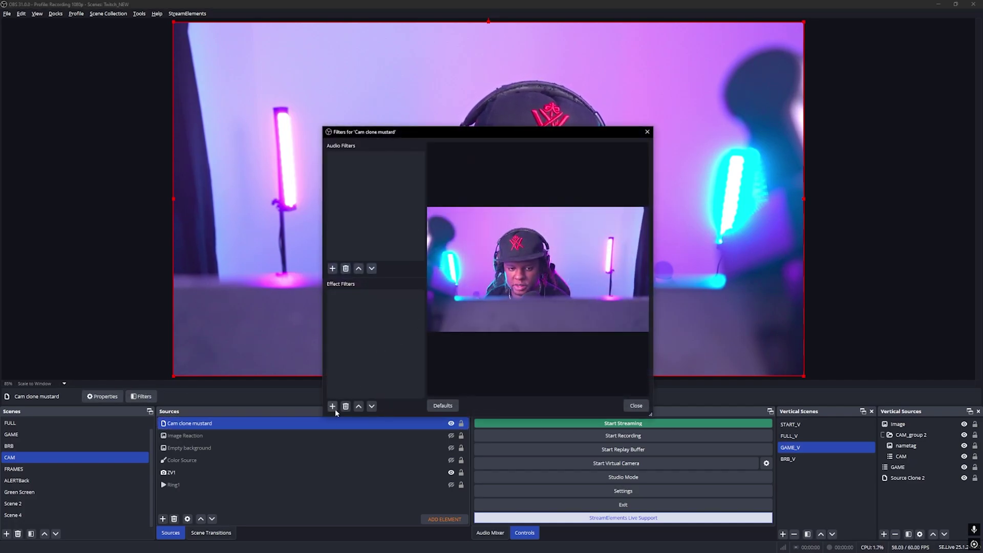
left_click(332, 406)
left_click(370, 143)
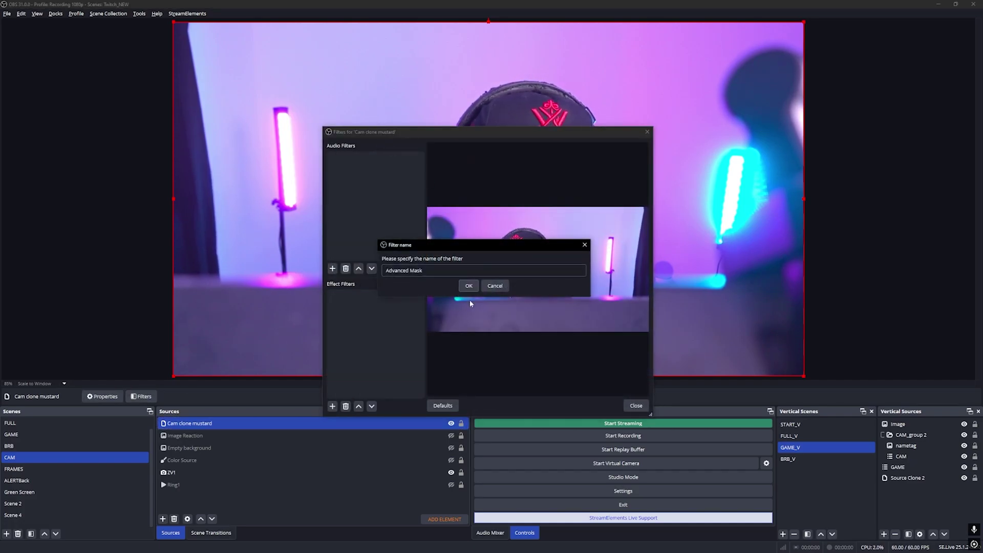
key("Return")
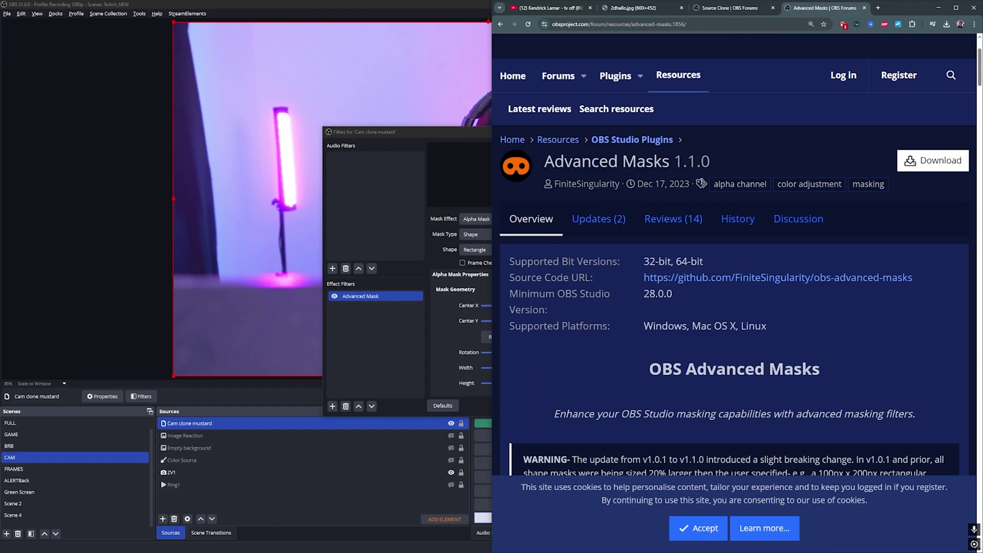
left_click(411, 133)
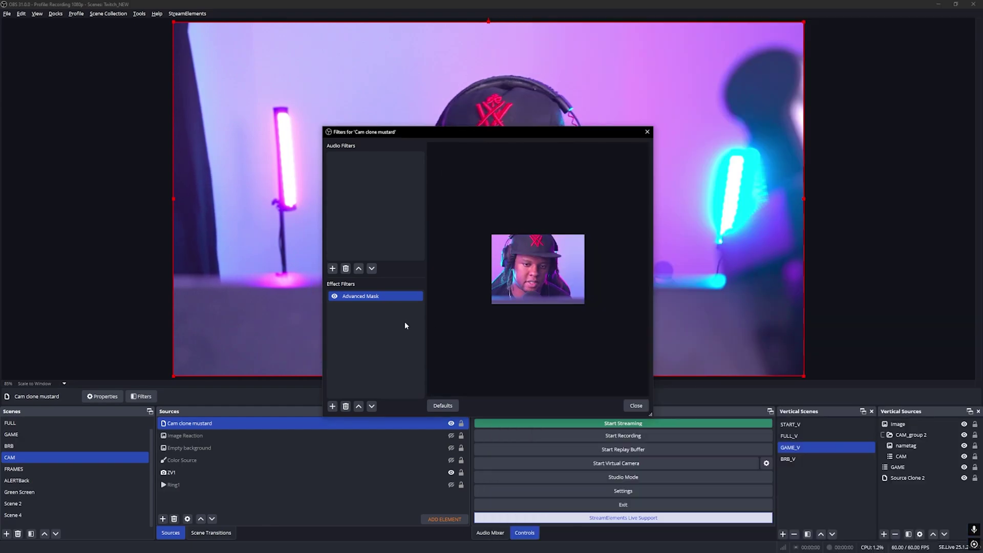
left_click(392, 297)
left_click(633, 235)
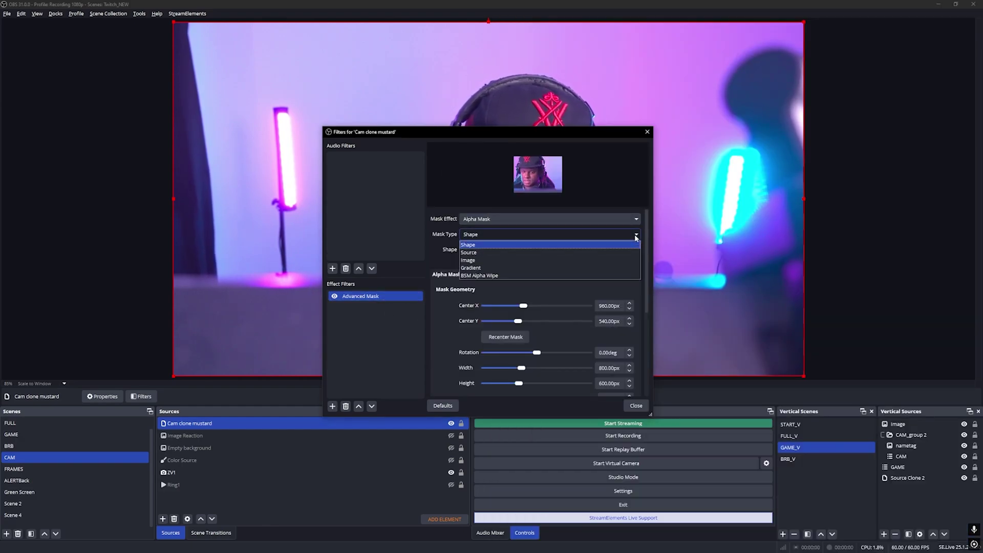
left_click(557, 253)
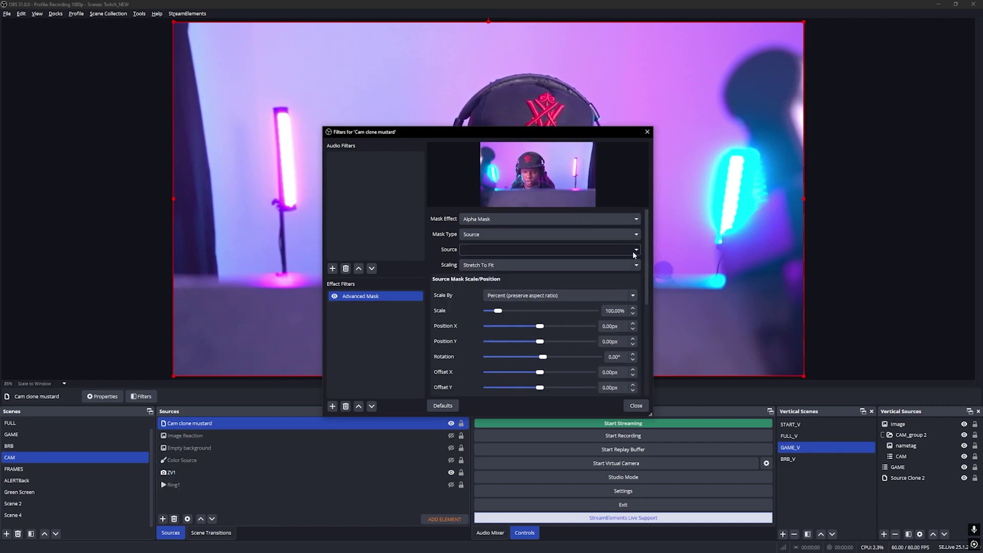
Delete Scene 4 and return to the Cam clone mustard source in the CAM scene
left_click(147, 477)
left_click(21, 515)
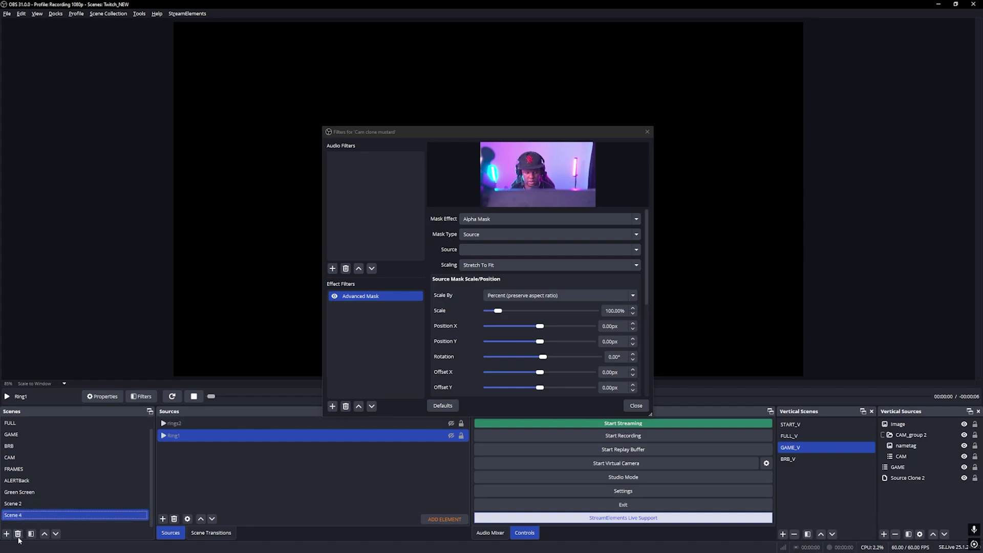
left_click(17, 534)
left_click(509, 285)
left_click(9, 469)
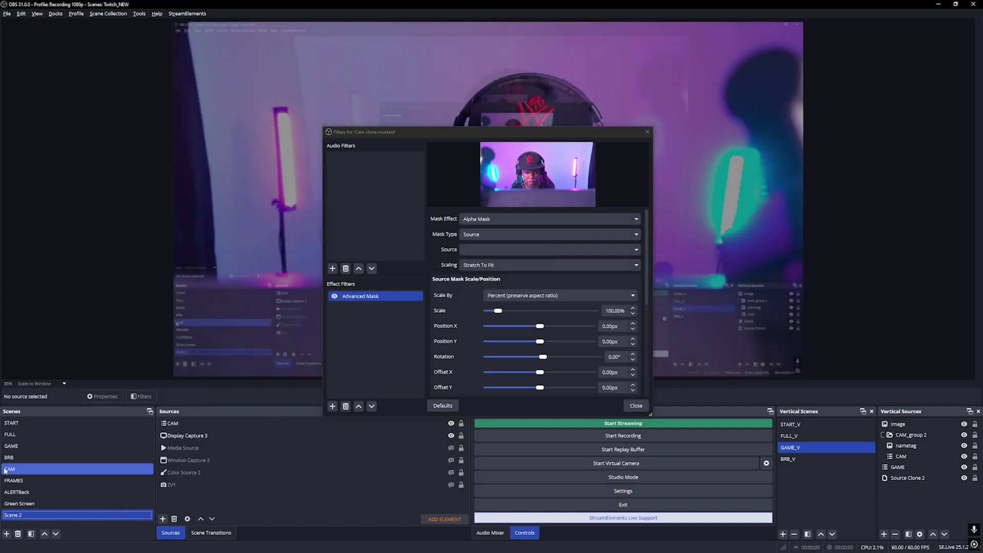
left_click(189, 423)
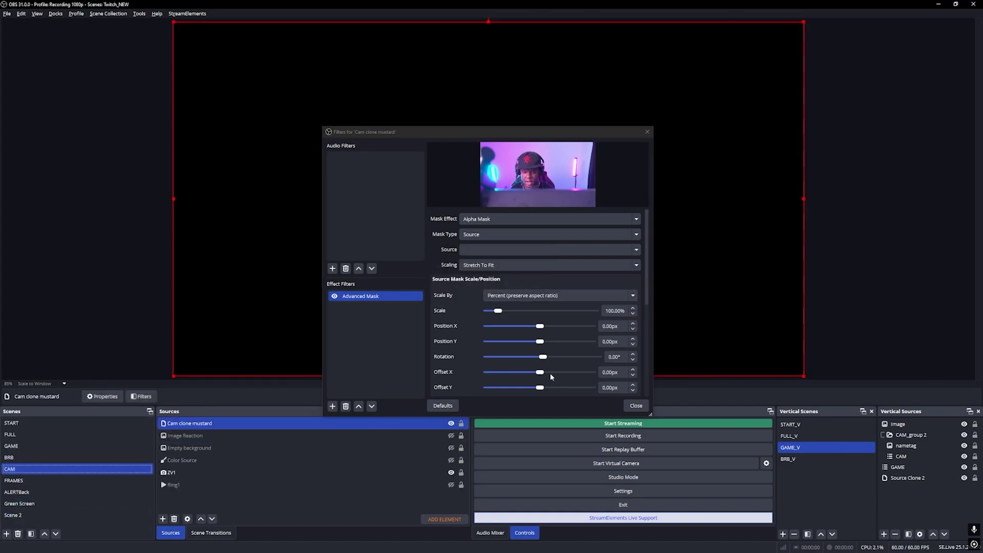
Set the Advanced Mask's source to Ring1
left_click(636, 250)
scroll(543, 413, "down", 10)
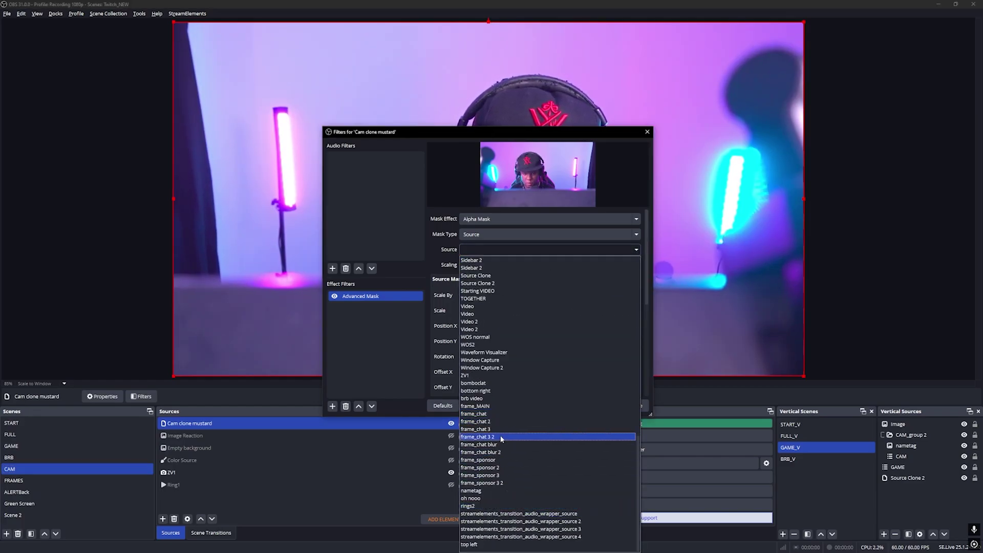
key("r")
key("Return")
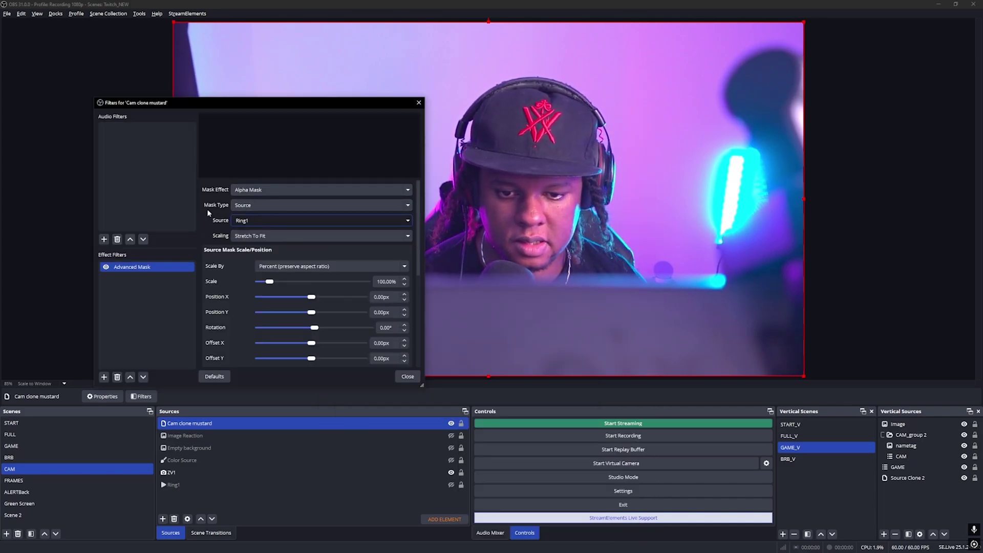
Make Ring1 visible and temporarily hide ZV1 to preview the ring mask on the camera clone
left_click(452, 488)
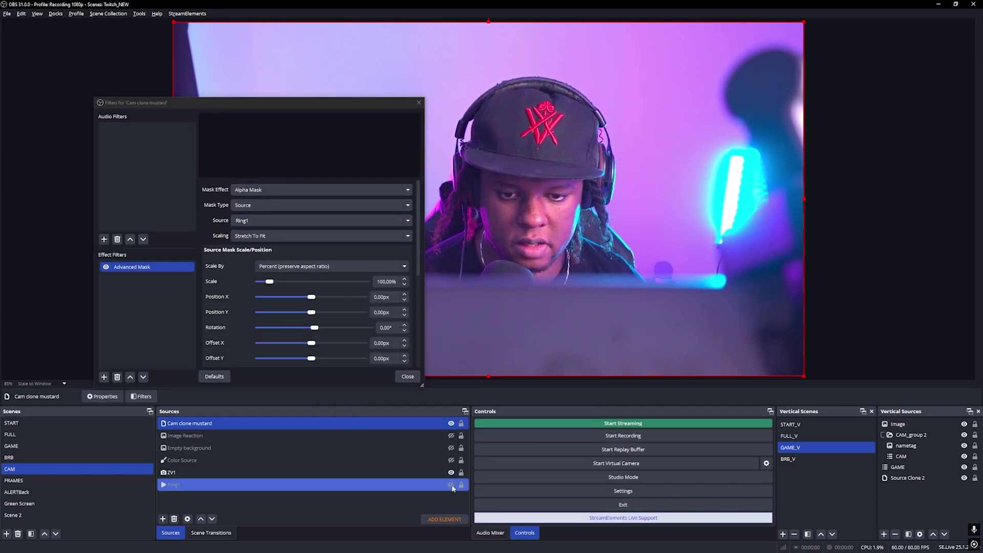
left_click(451, 485)
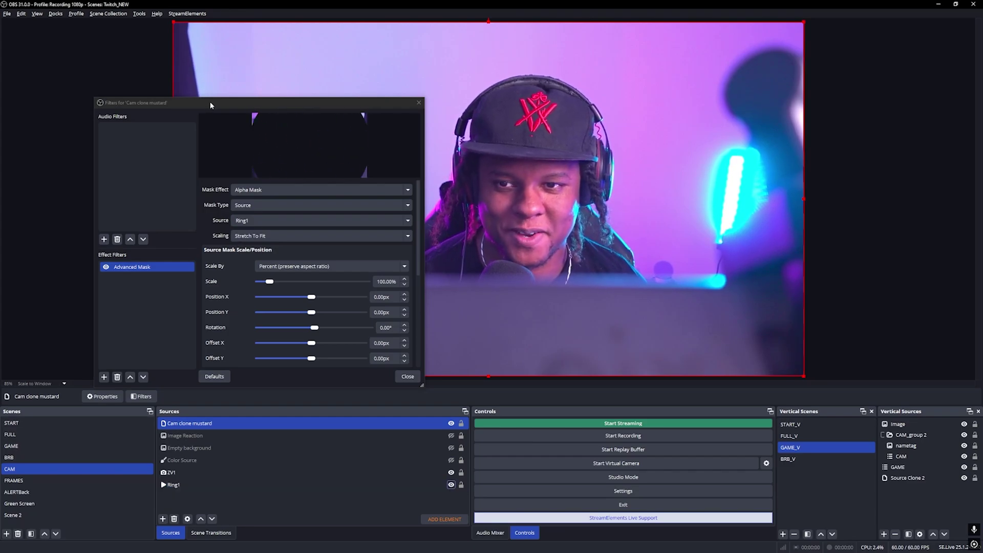
left_click_drag(210, 102, 174, 84)
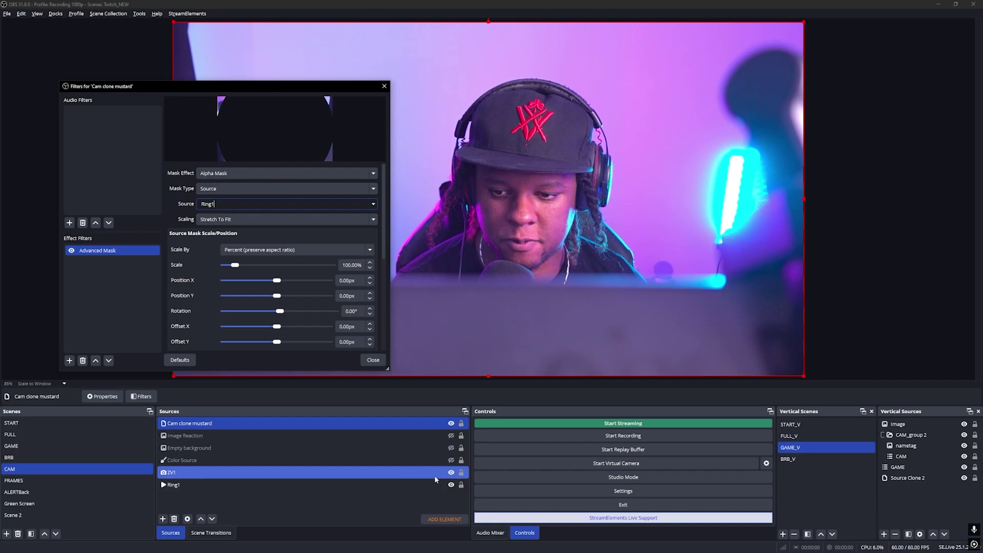
left_click(451, 473)
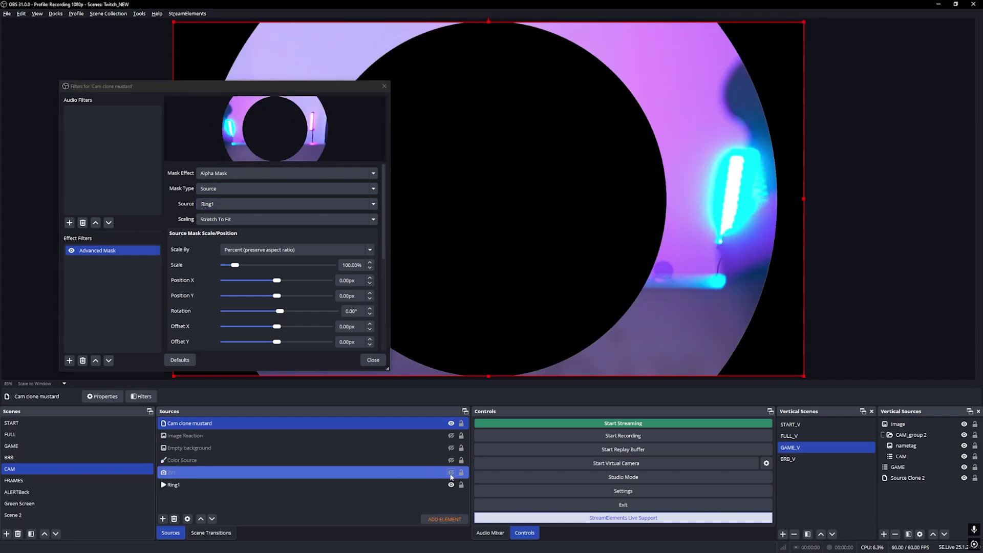
left_click(451, 474)
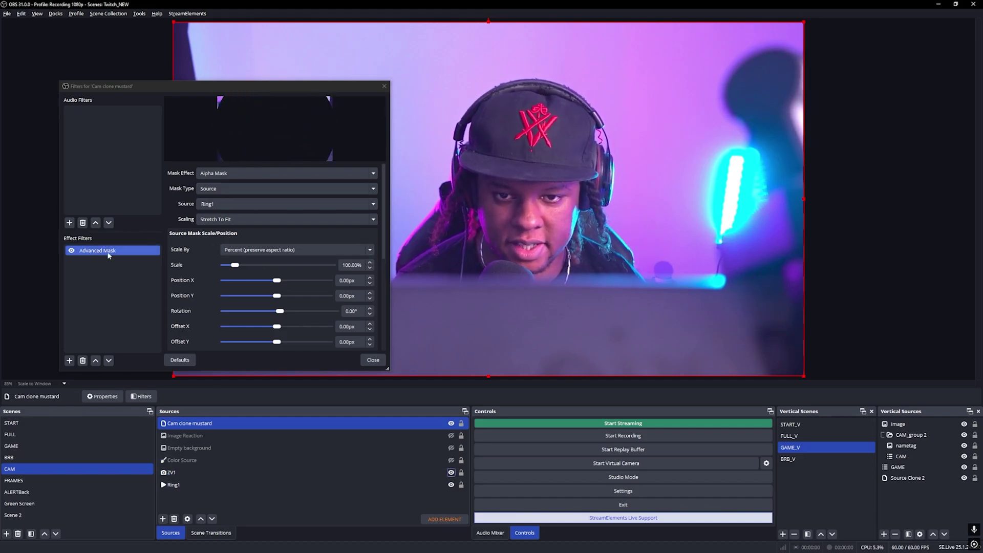
Add a User-defined shader effect filter to Cam clone mustard, keeping the default filter name
left_click_drag(173, 90, 208, 67)
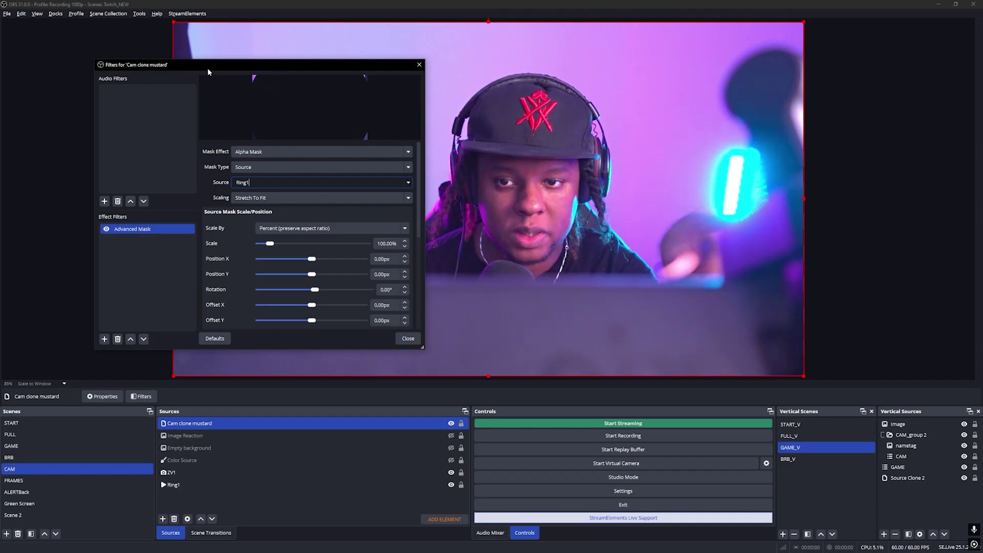
left_click(104, 339)
left_click(132, 324)
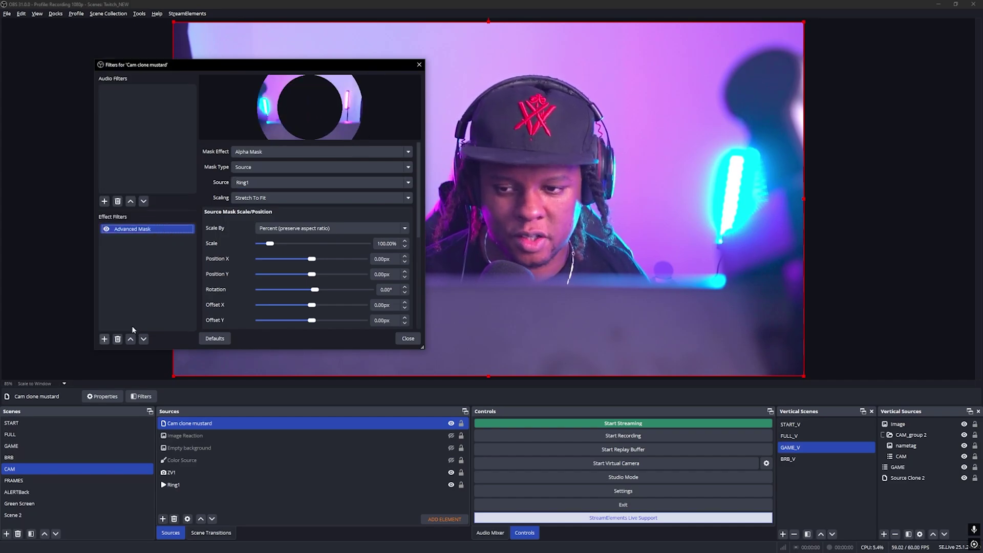
key("Return")
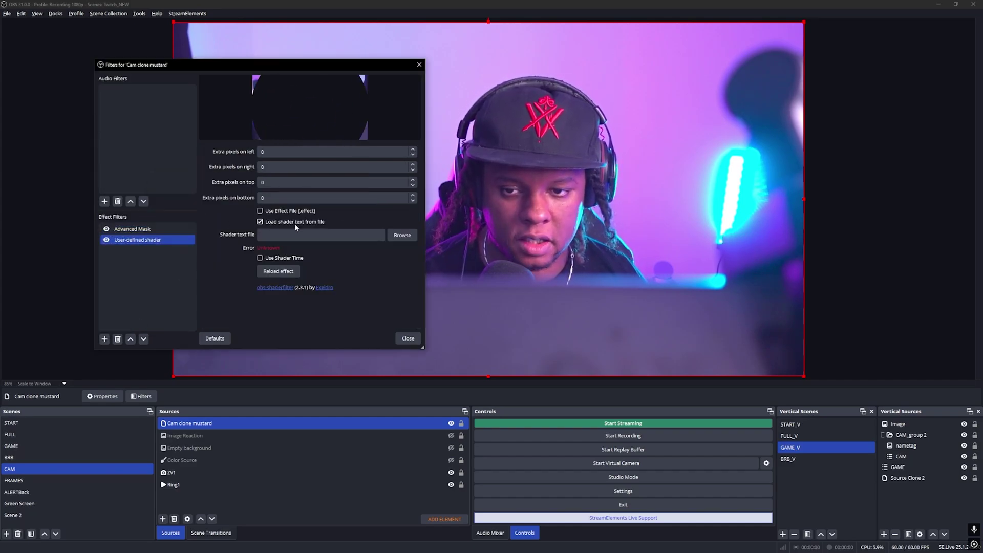
Load the clone's shader text from ripple.shader in the obs-shaderfilter examples folder
left_click(402, 236)
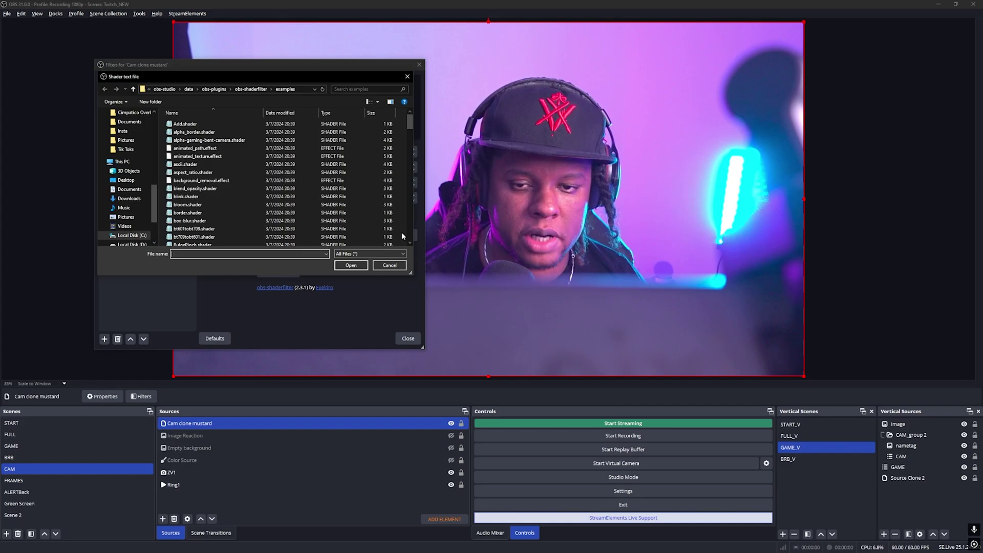
scroll(221, 163, "down", 10)
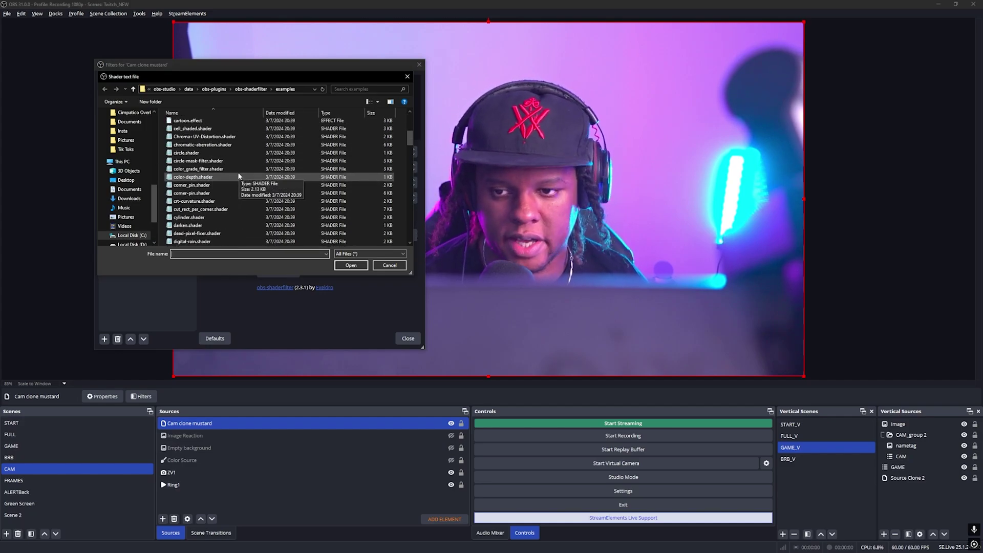
scroll(267, 166, "down", 10)
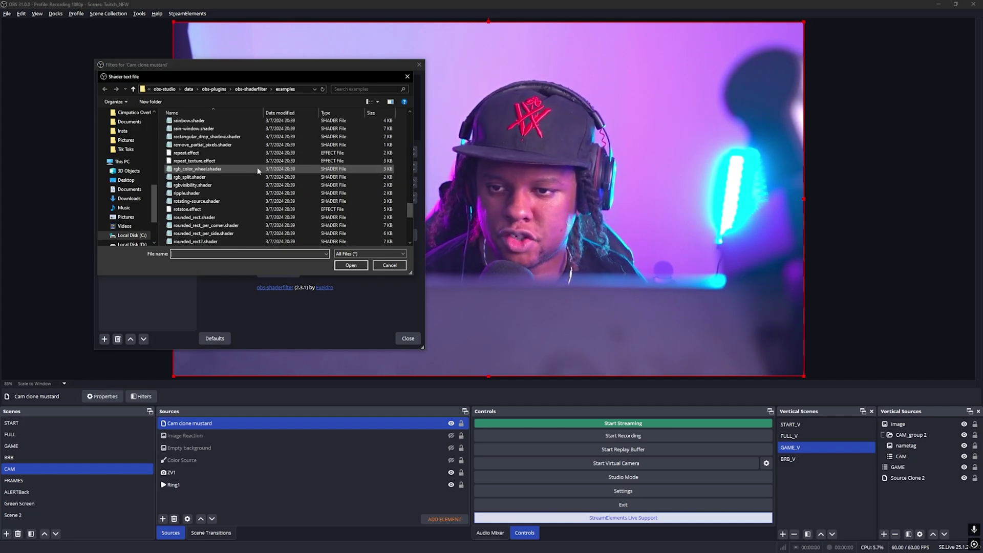
double_click(240, 193)
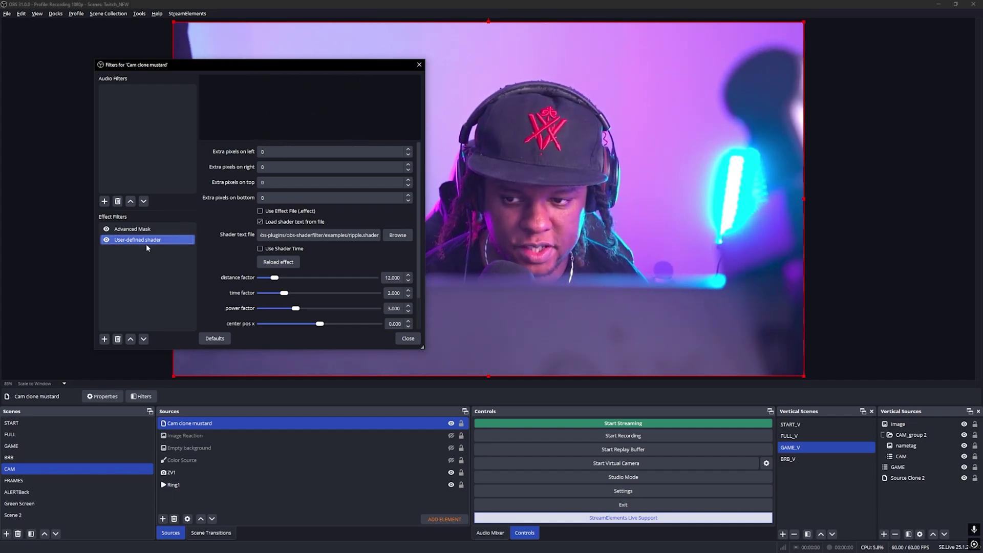
Move the User-defined shader above Advanced Mask in the clone's effect filters and toggle the mask to check the ripple
left_click(131, 339)
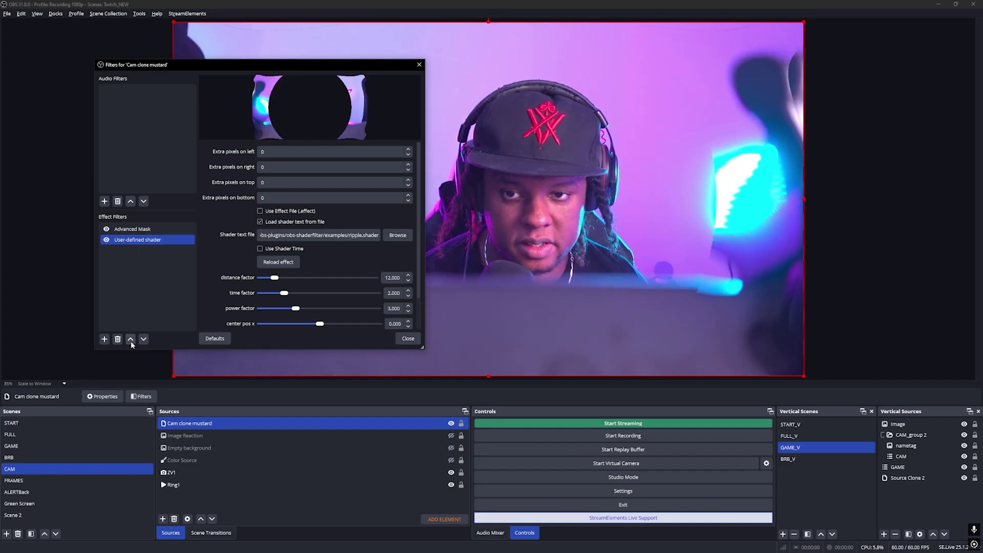
left_click(144, 238, "shift")
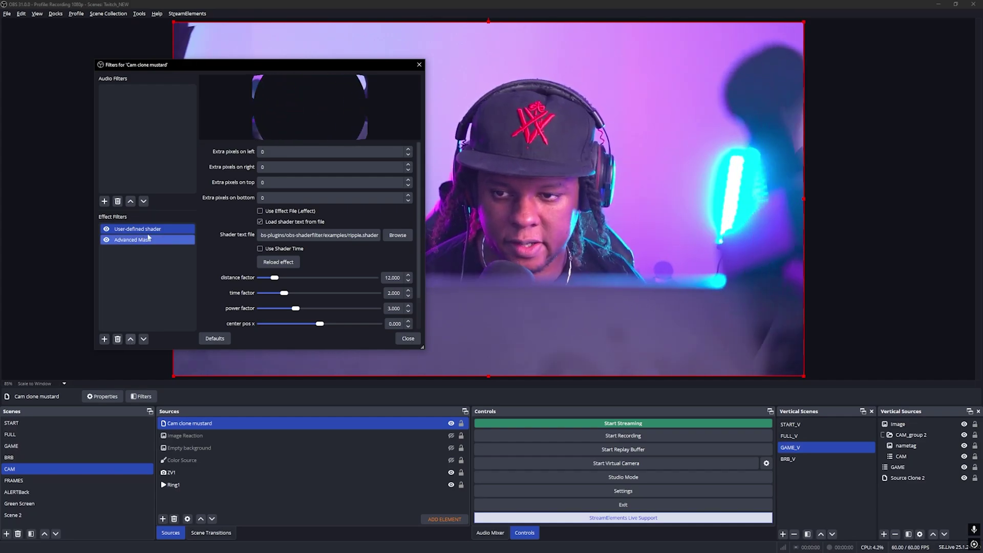
scroll(267, 270, "down", 2)
left_click(106, 240)
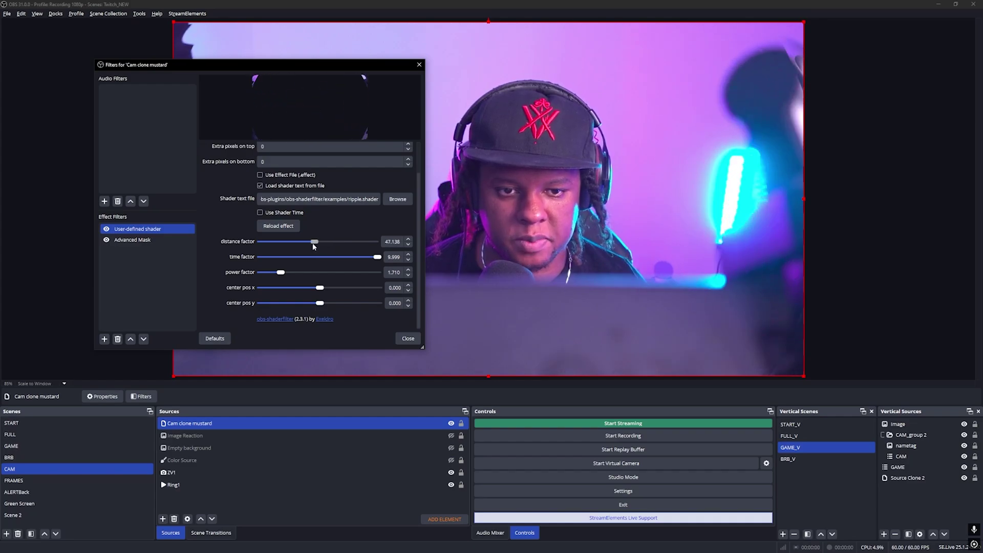
Set the ripple's time factor to 9.999 and power factor to 1.710, lower its distance factor, and toggle the clone's visibility
left_click_drag(314, 244, 296, 244)
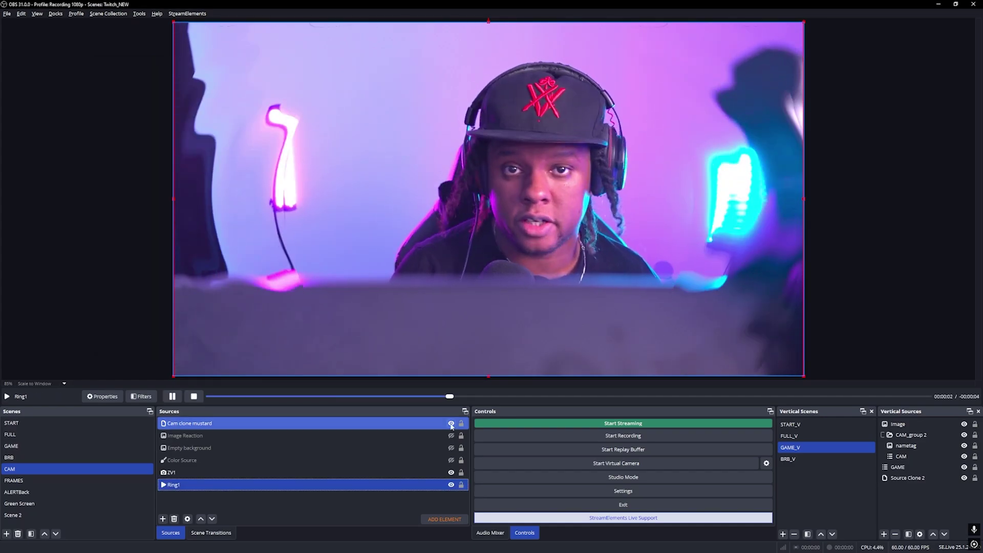
left_click(451, 424)
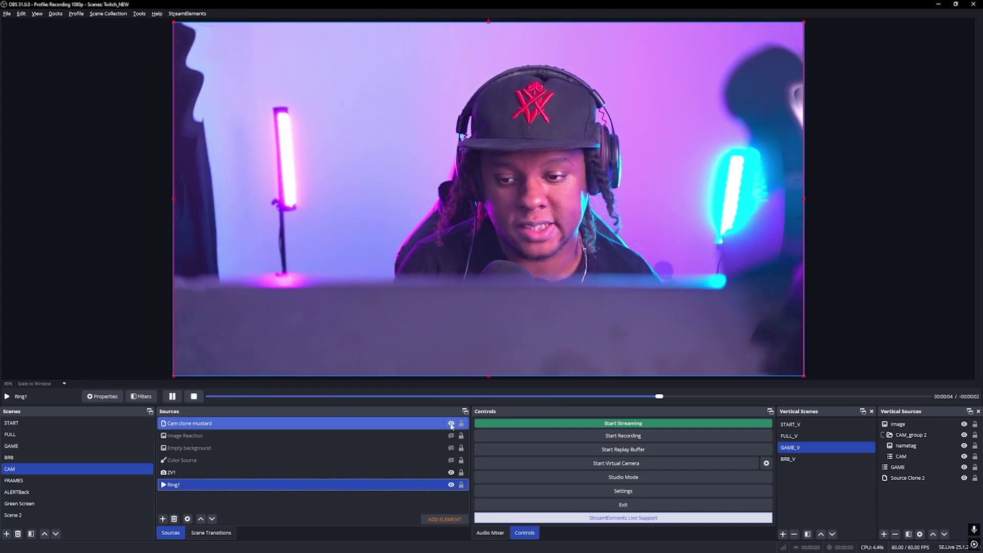
Hide Cam clone mustard and toggle the User-defined shader in the ZV1 camera's effect filters to preview the shake
left_click(403, 426)
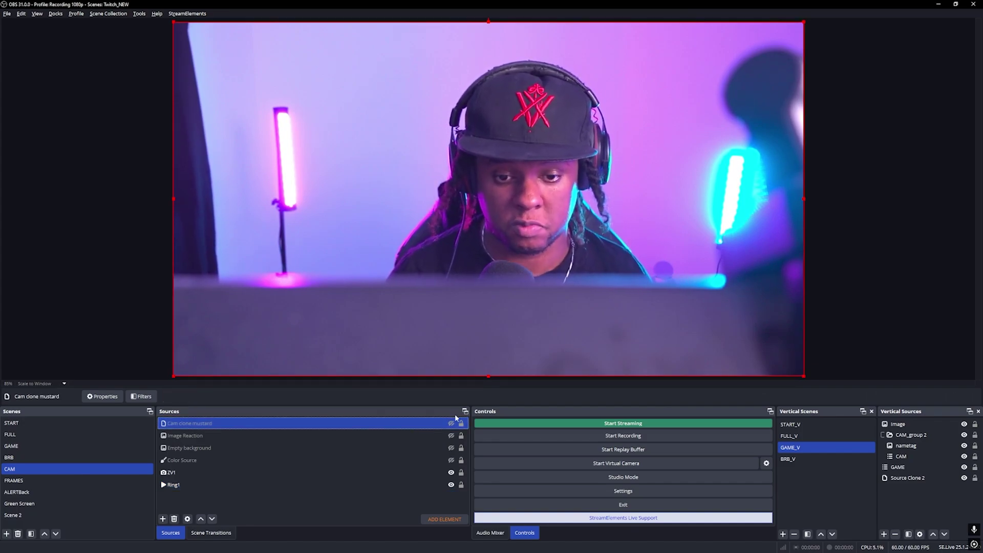
left_click(256, 472)
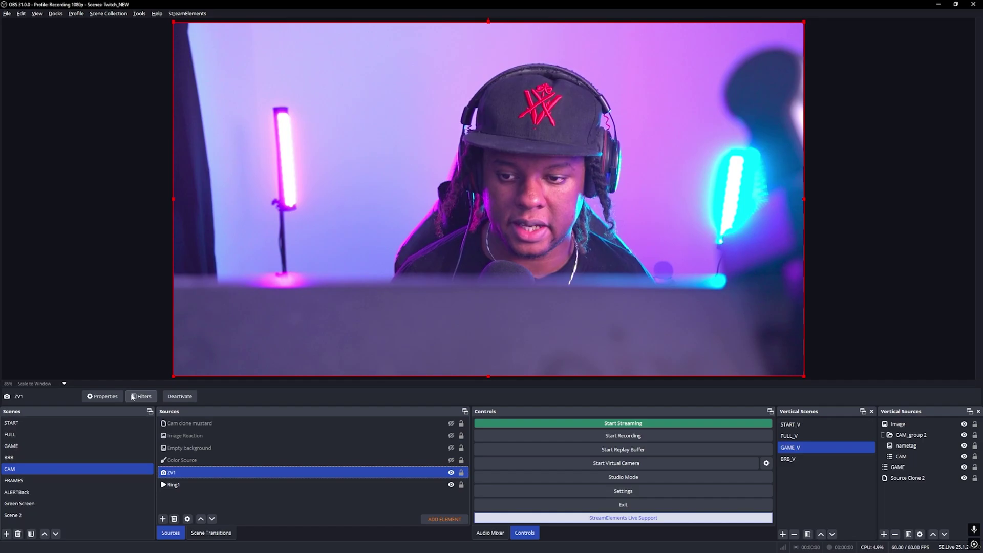
left_click(134, 398)
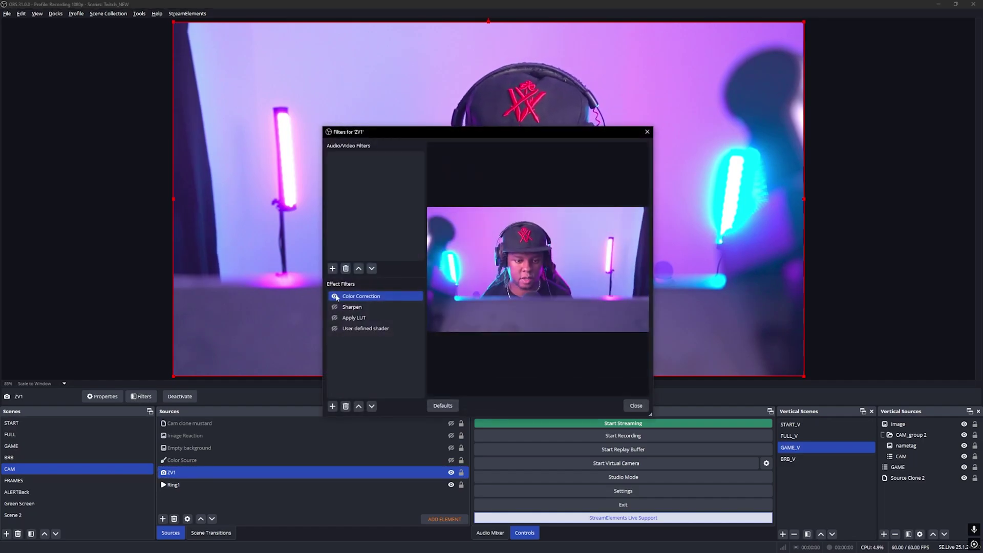
left_click(335, 329)
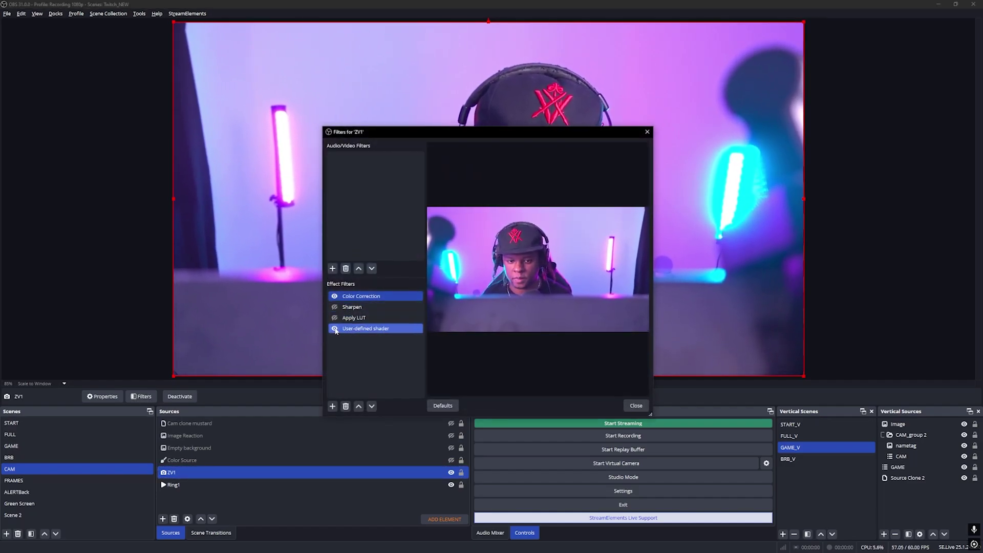
Rename the ZV1 camera's User-defined shader filter to CAMSHAKE and close its filters
left_click(362, 331)
right_click(362, 332)
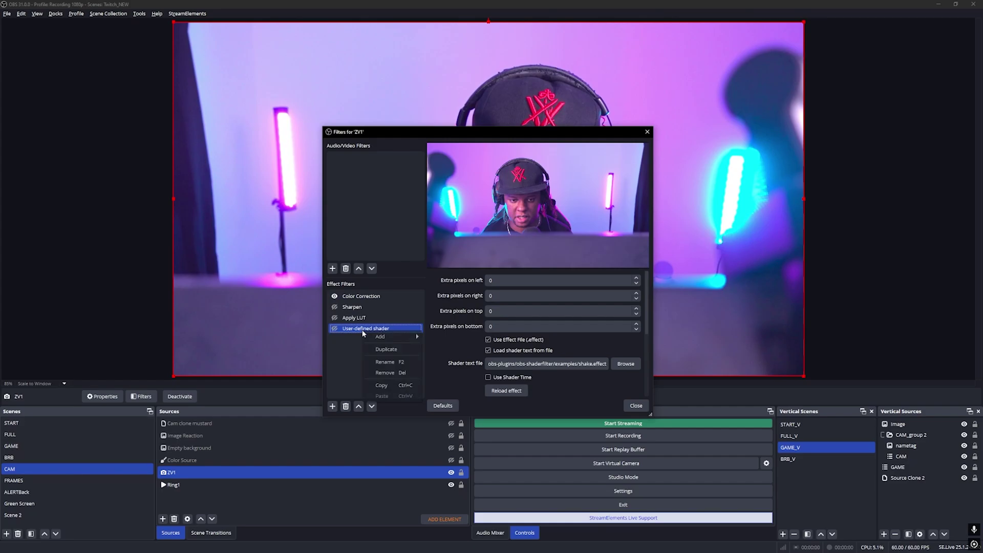
left_click(389, 362)
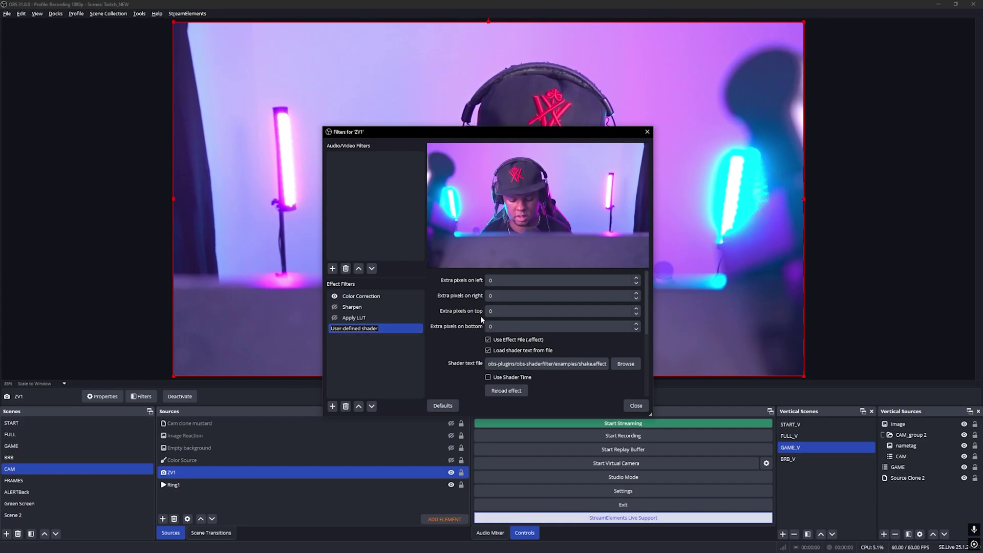
type("SHAKE")
key("Home")
type("CAM")
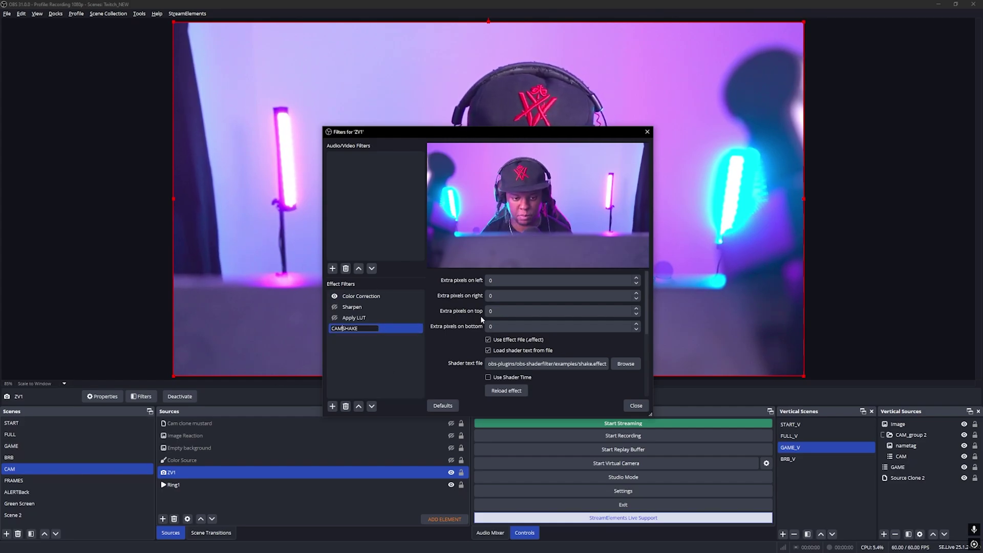
key("Return")
key("Escape")
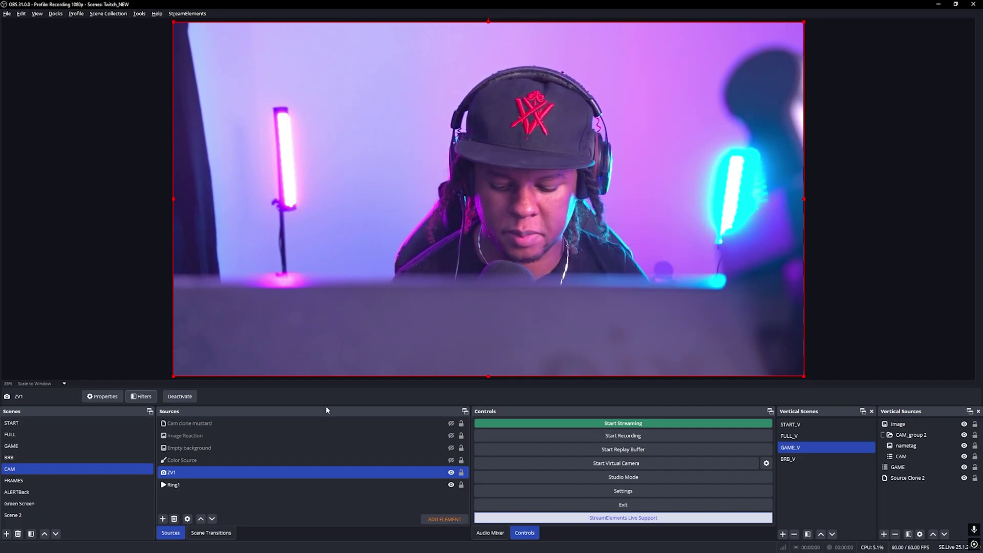
Look at the Mustard audio in Audacity, return to OBS, and toggle Cam clone mustard's visibility to preview the ripple
key("alt+Tab")
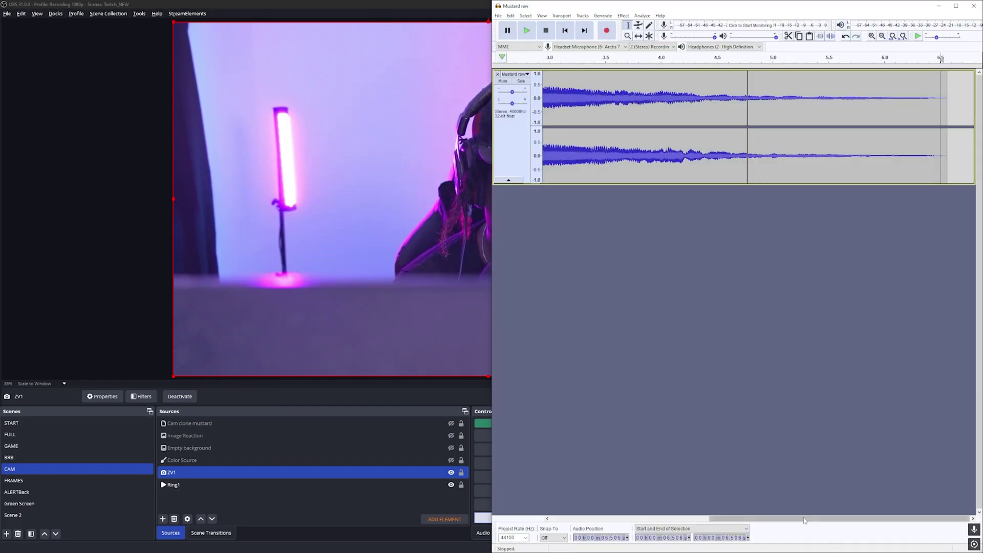
left_click(437, 5)
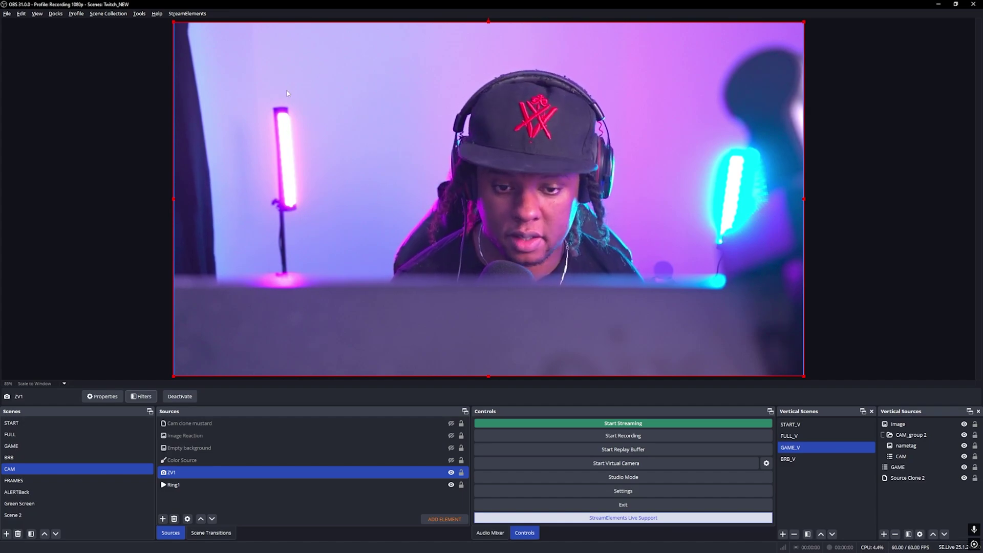
left_click(451, 424)
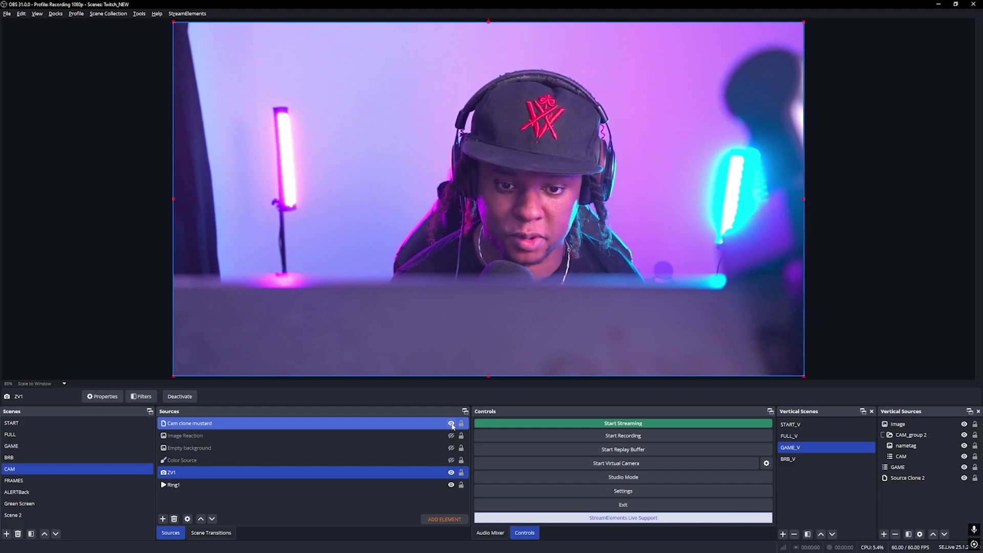
left_click(451, 423)
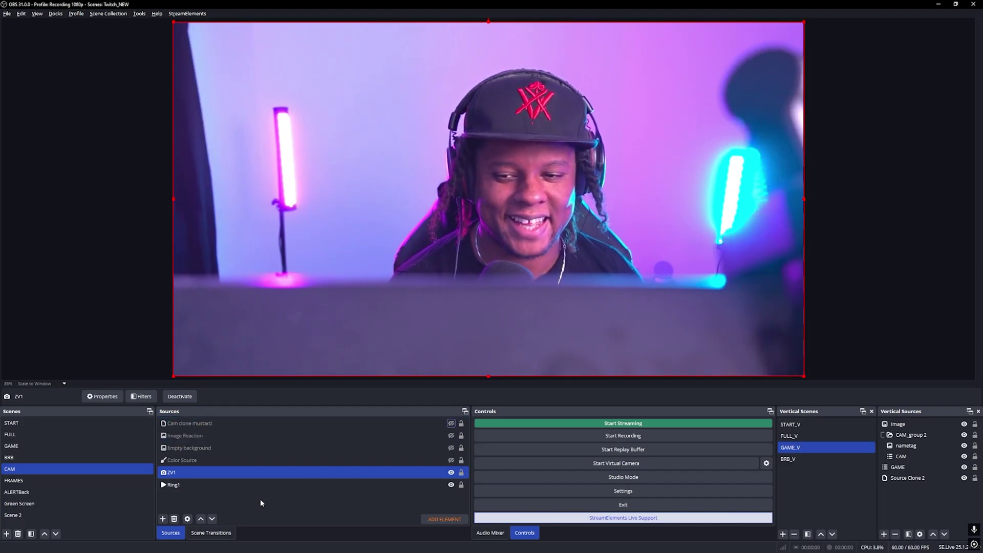
left_click(142, 396)
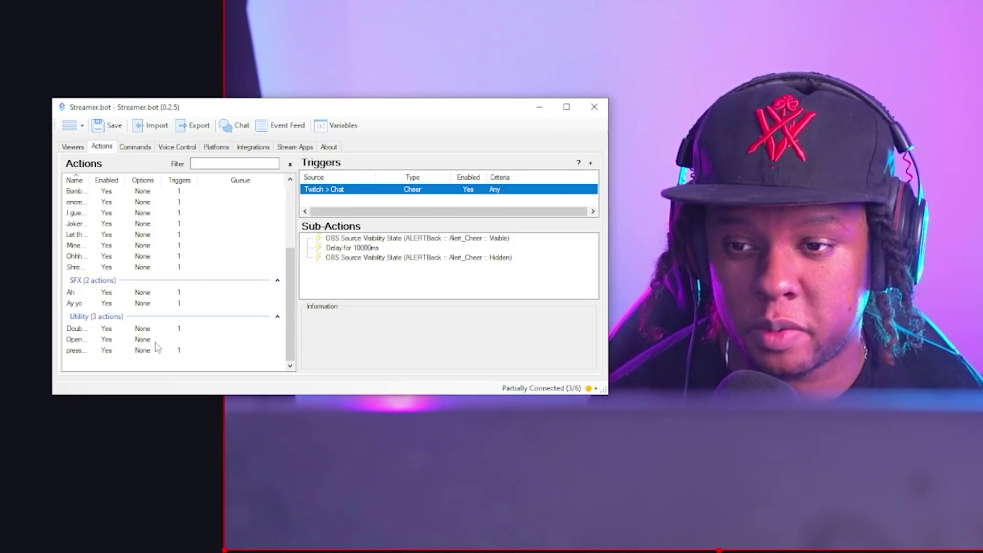
Switch to Streamer.bot and add an action named Mustard with the default queue
right_click(137, 361)
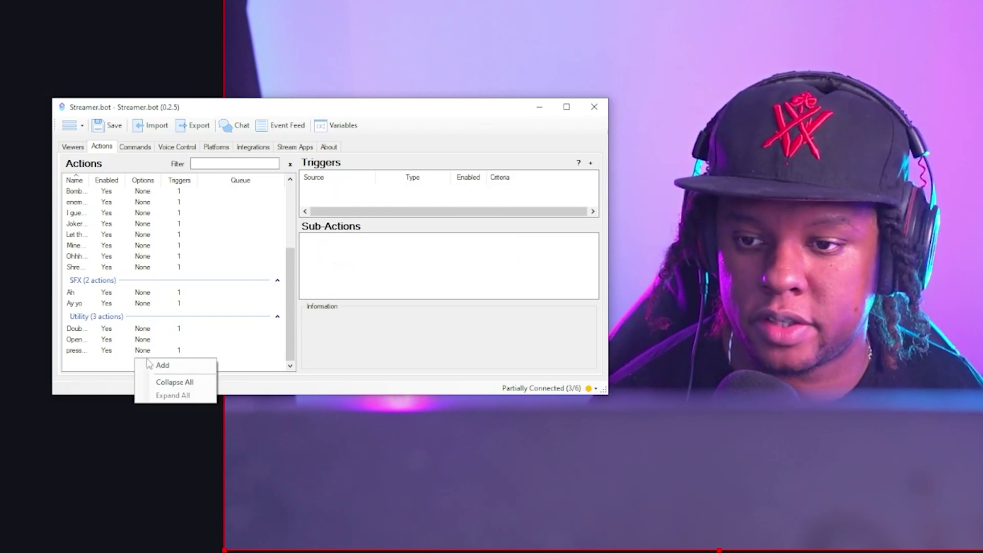
left_click(160, 370)
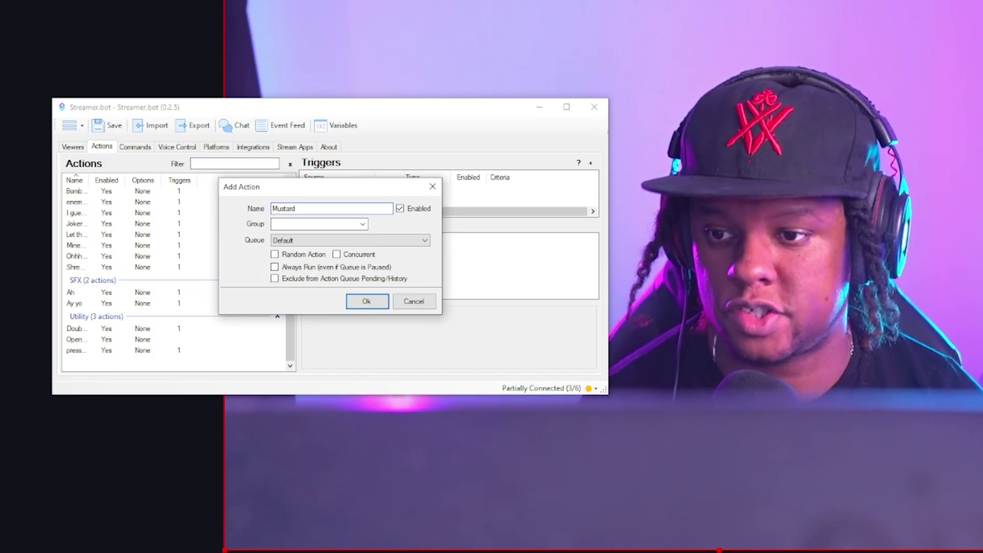
key("Return")
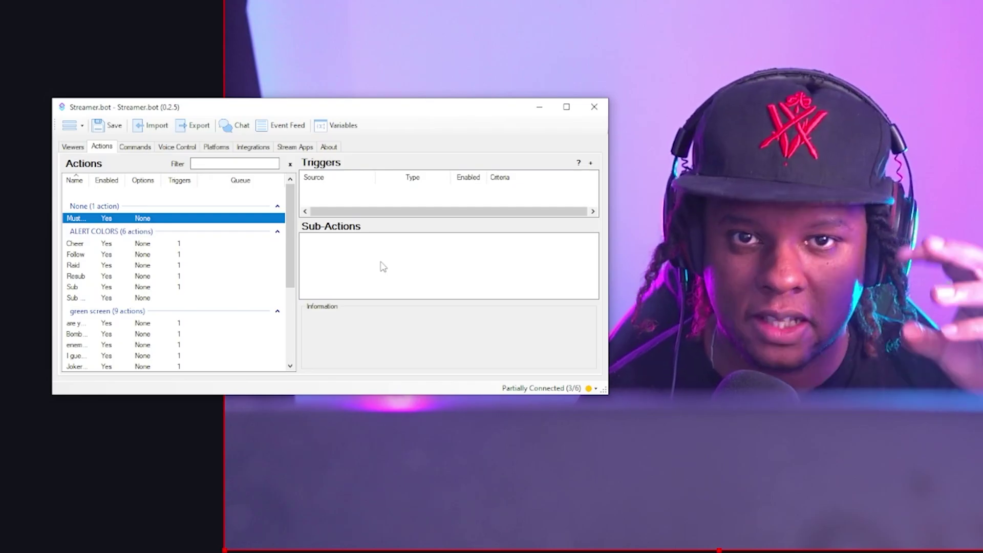
Check the audio timing in Audacity and add a 2300 ms delay sub-action to the Mustard action
key("alt+Tab")
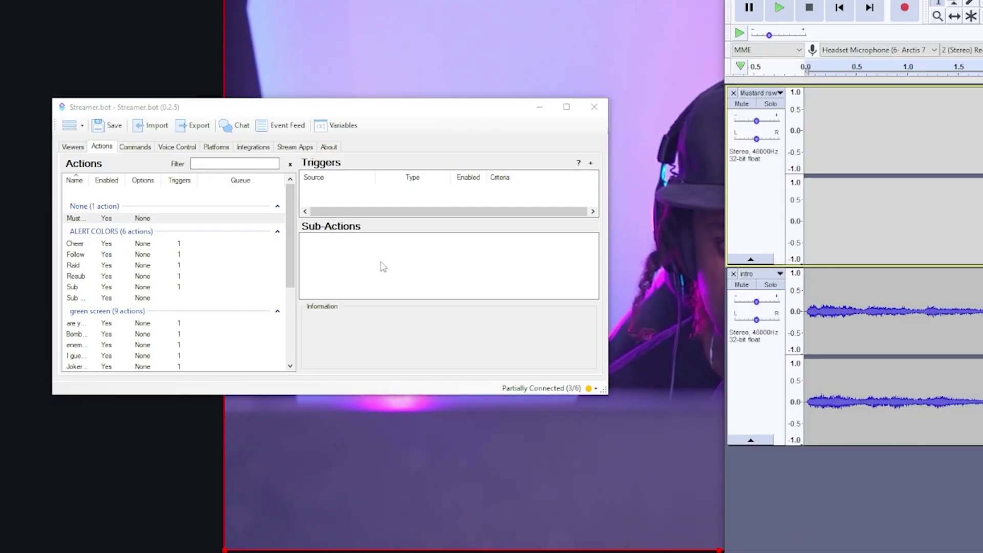
right_click(368, 238)
mouse_move(408, 280)
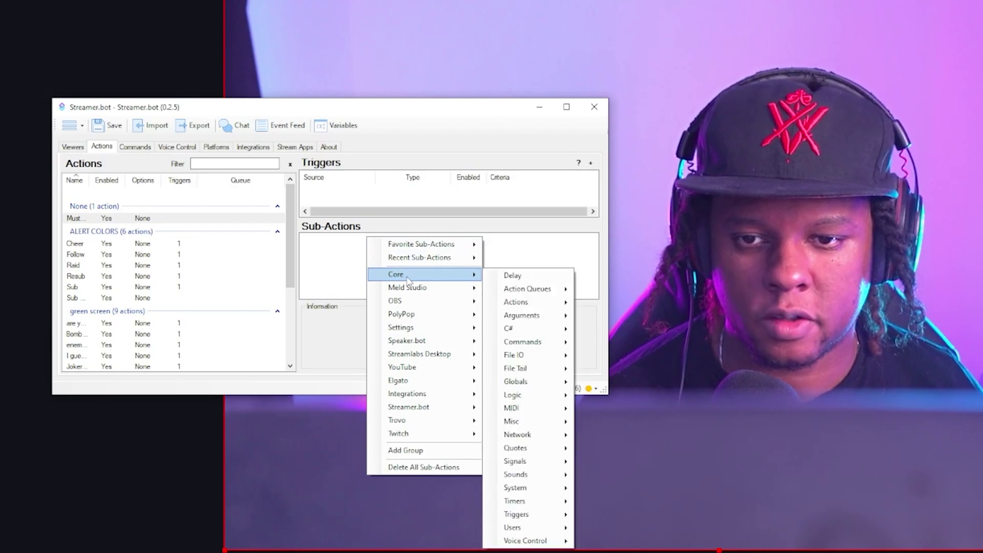
left_click(512, 275)
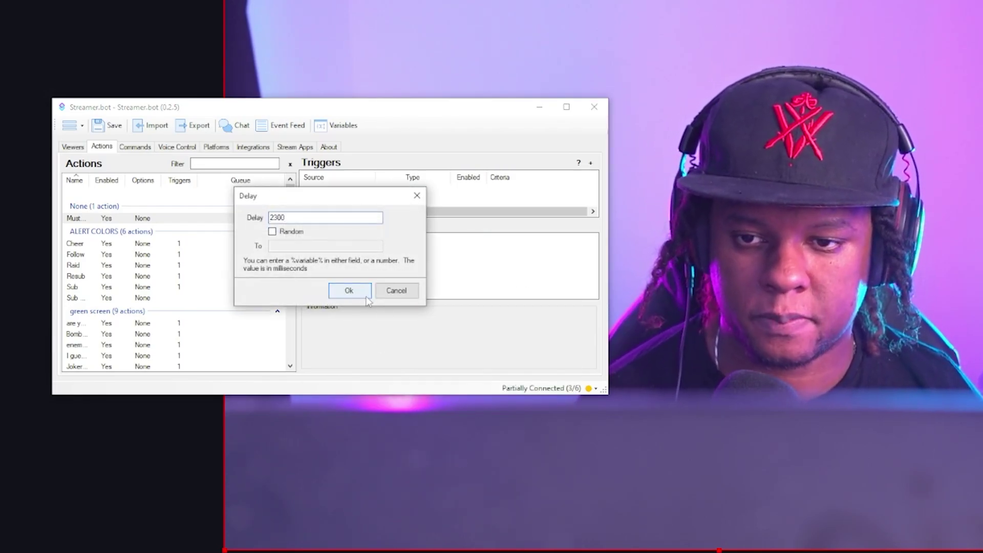
left_click(359, 290)
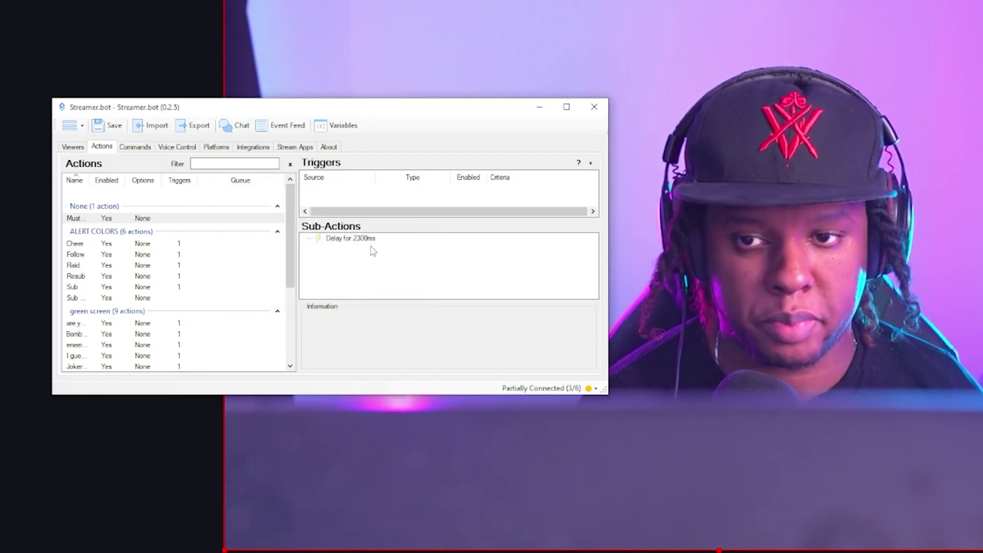
Add a Play Sound sub-action using Mustard FULL Edited.mp3 at 100% volume, without finishing playback before continuing, and test the sound
right_click(371, 247)
mouse_move(432, 285)
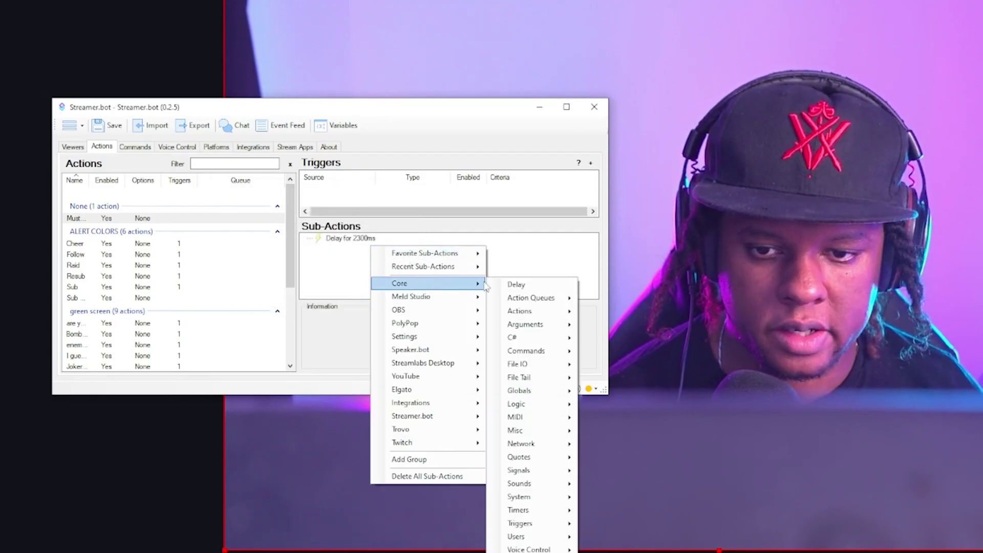
mouse_move(545, 485)
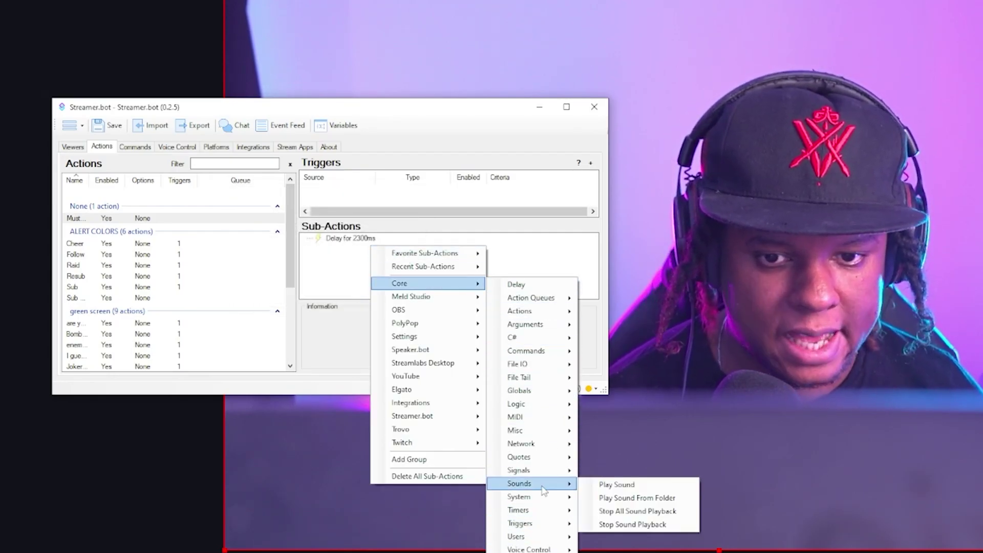
left_click(654, 486)
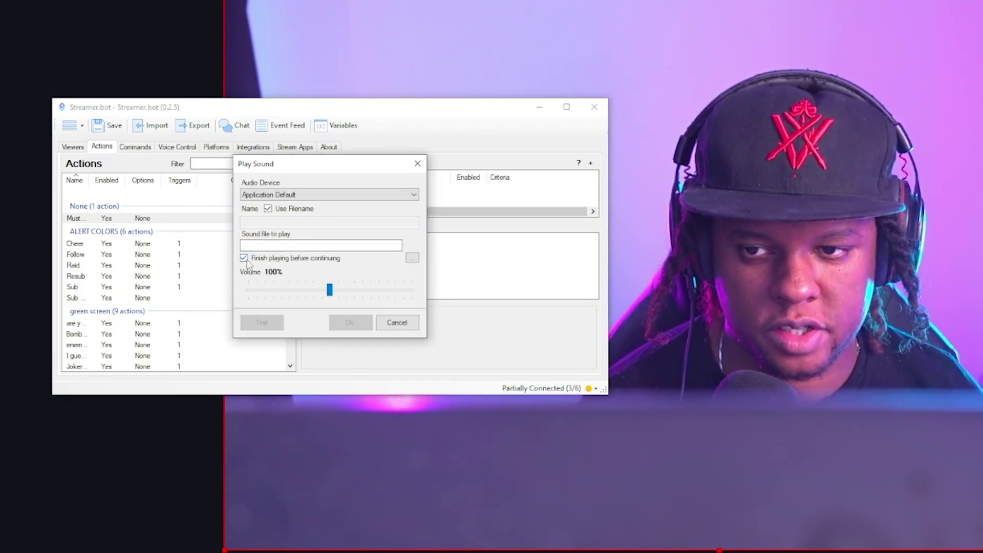
left_click(412, 259)
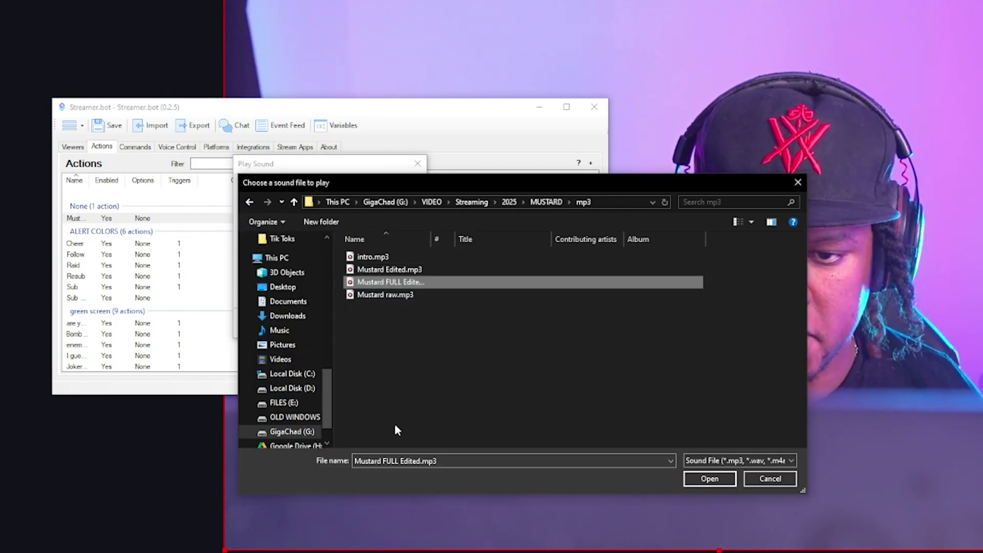
left_click(710, 478)
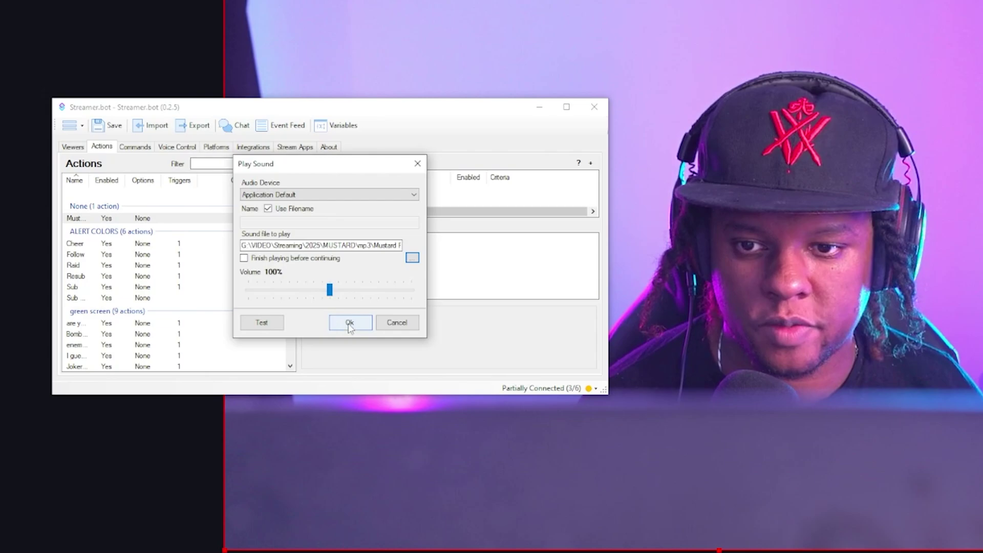
left_click(261, 323)
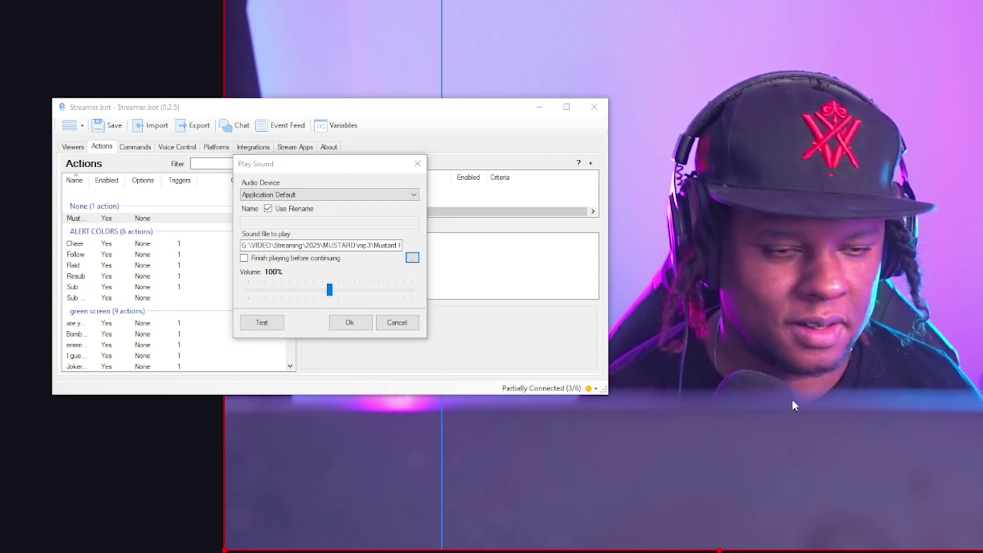
left_click(258, 321)
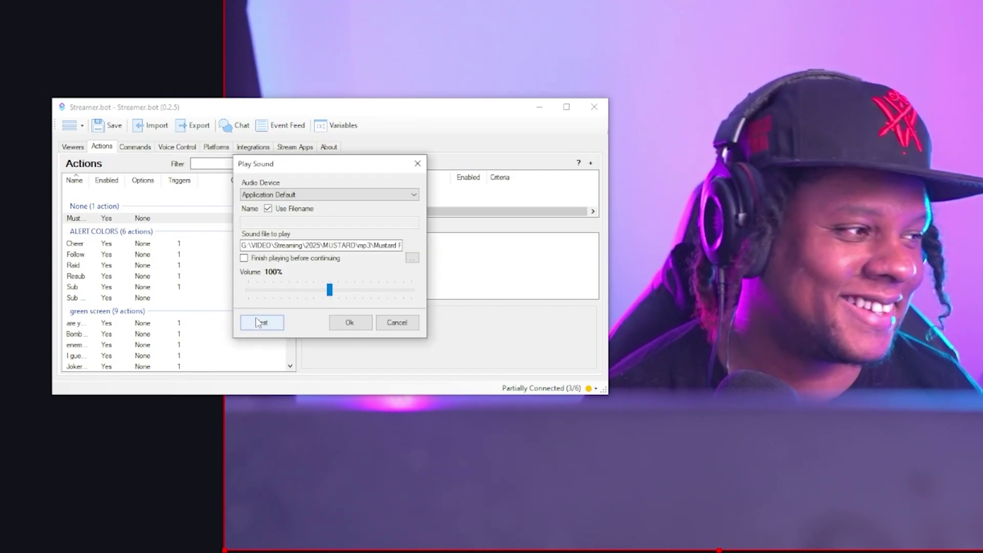
left_click(353, 323)
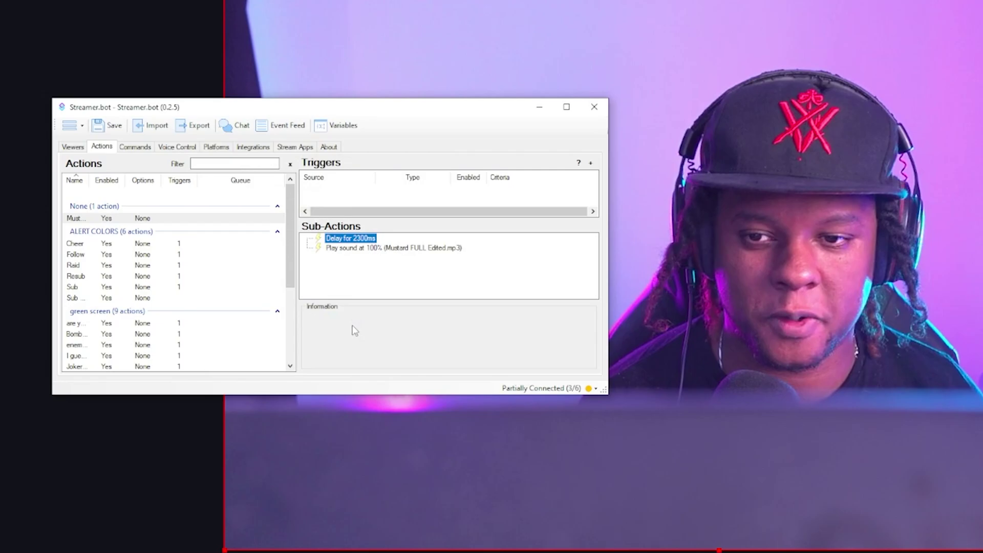
Move the Play Sound sub-action above the delay in the Mustard action
left_click(334, 256)
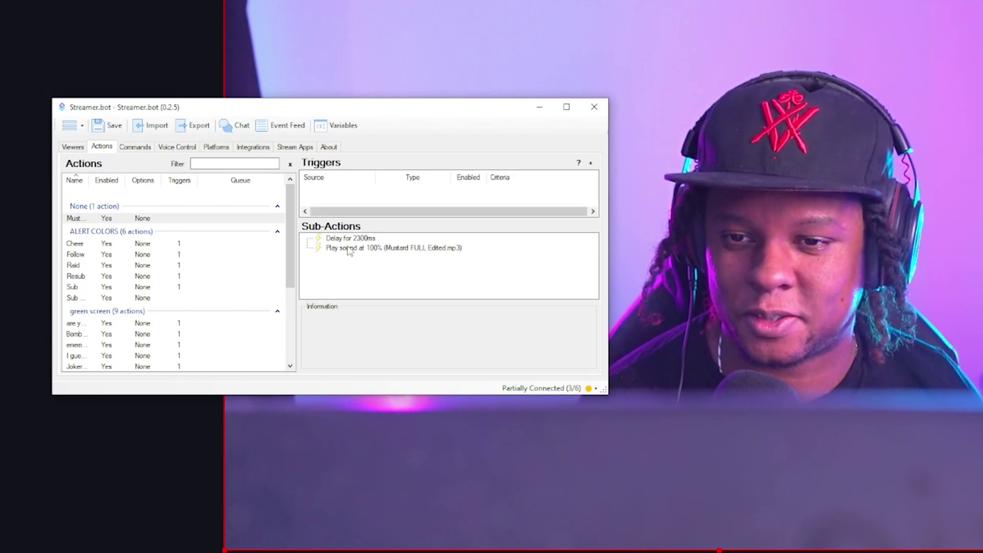
left_click(349, 249)
left_click_drag(349, 249, 346, 235)
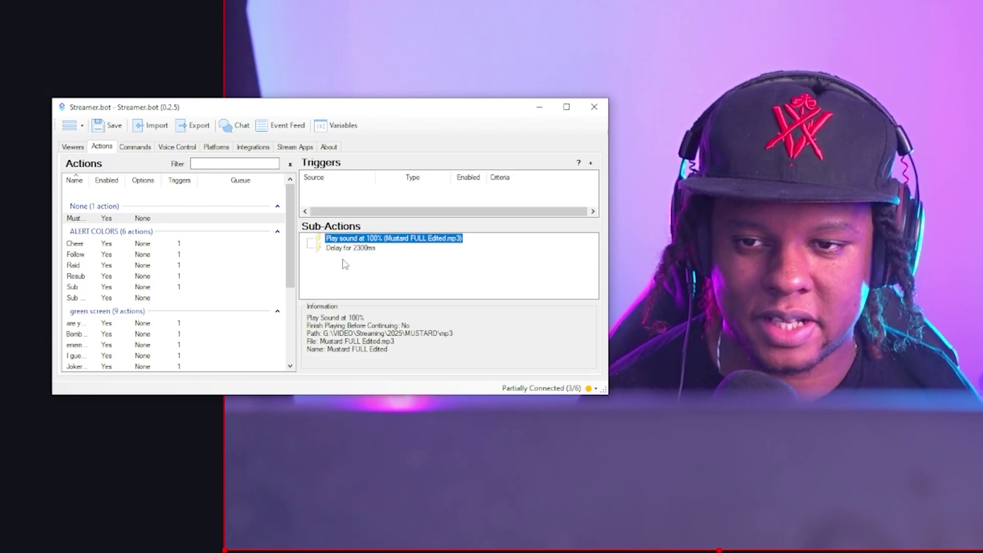
left_click(345, 264)
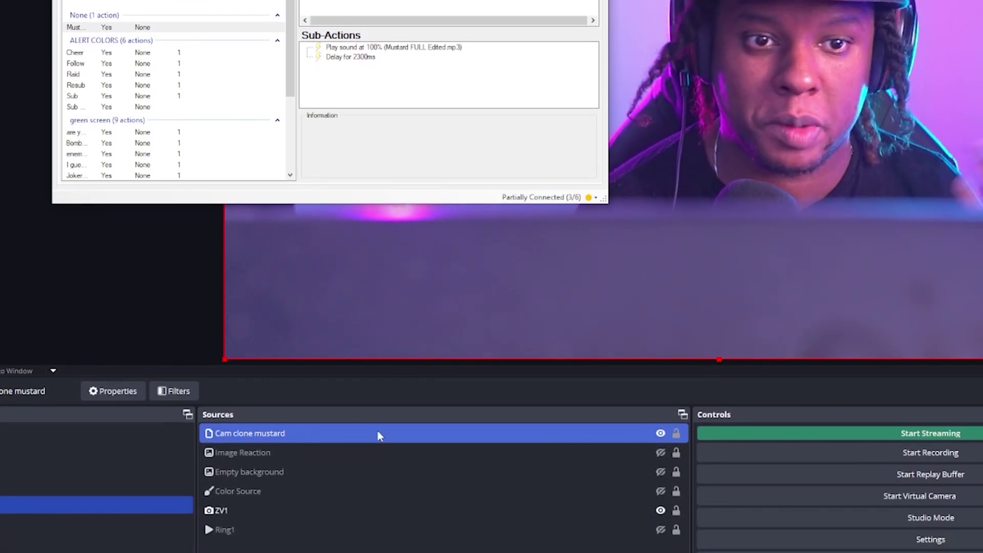
Make the Ring1 source visible in OBS and turn off looping in its properties
left_click(661, 533)
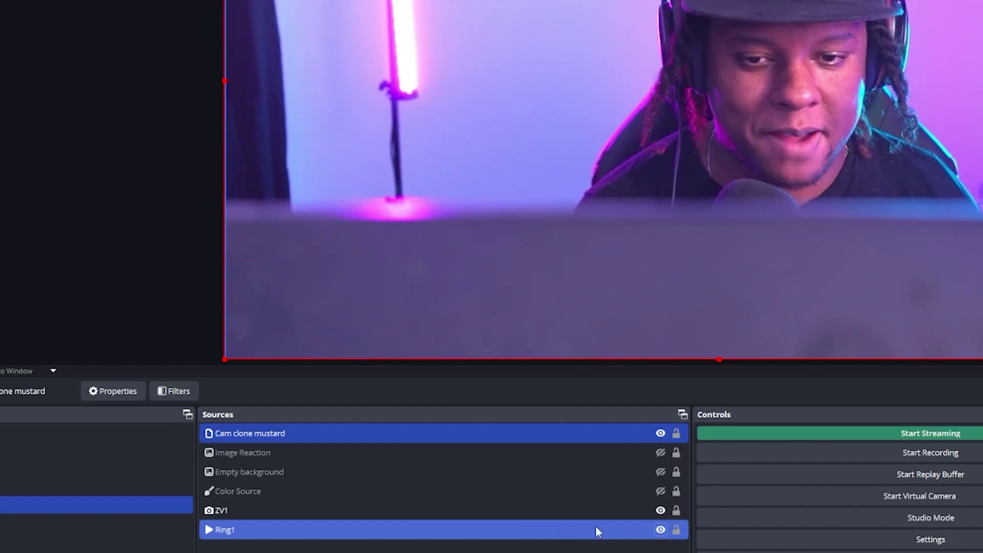
double_click(590, 530)
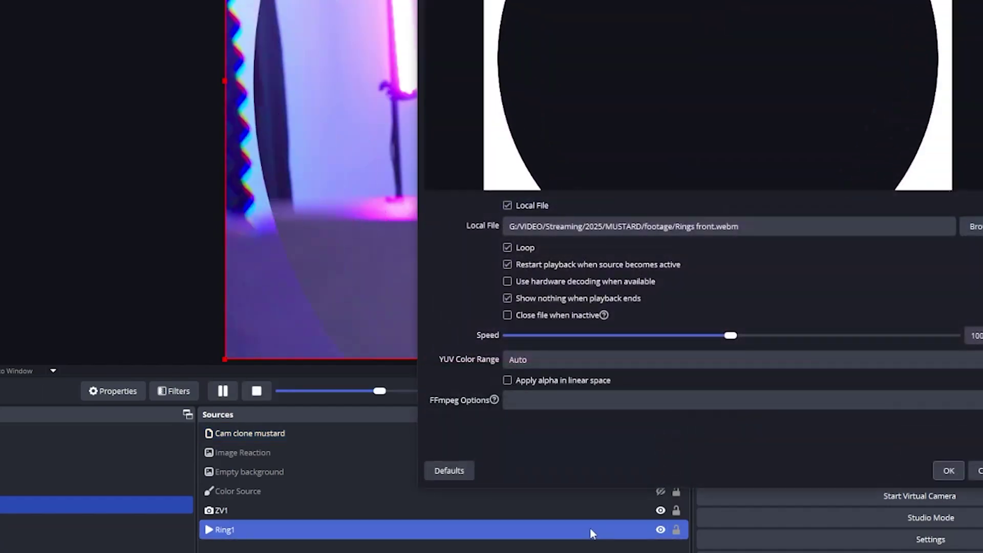
left_click(517, 247)
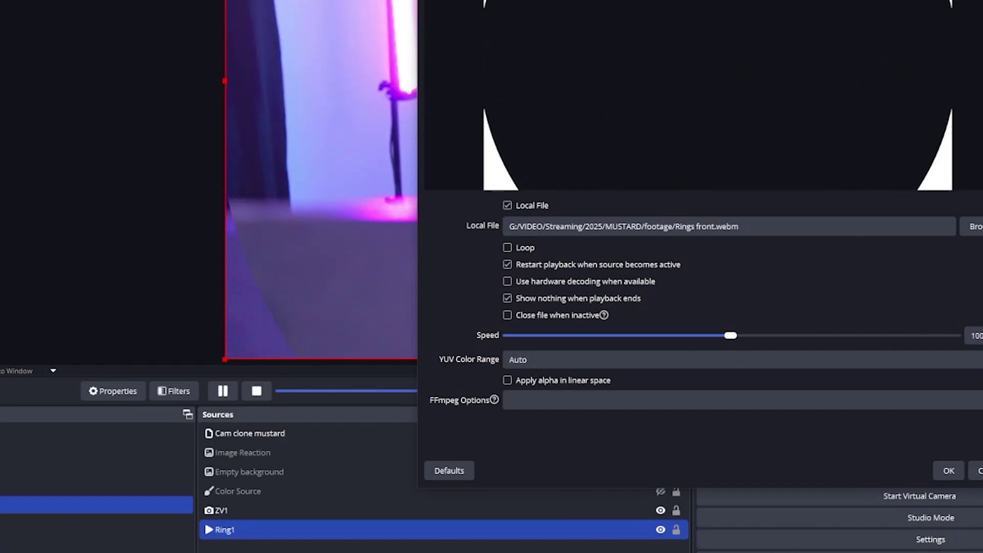
left_click(948, 471)
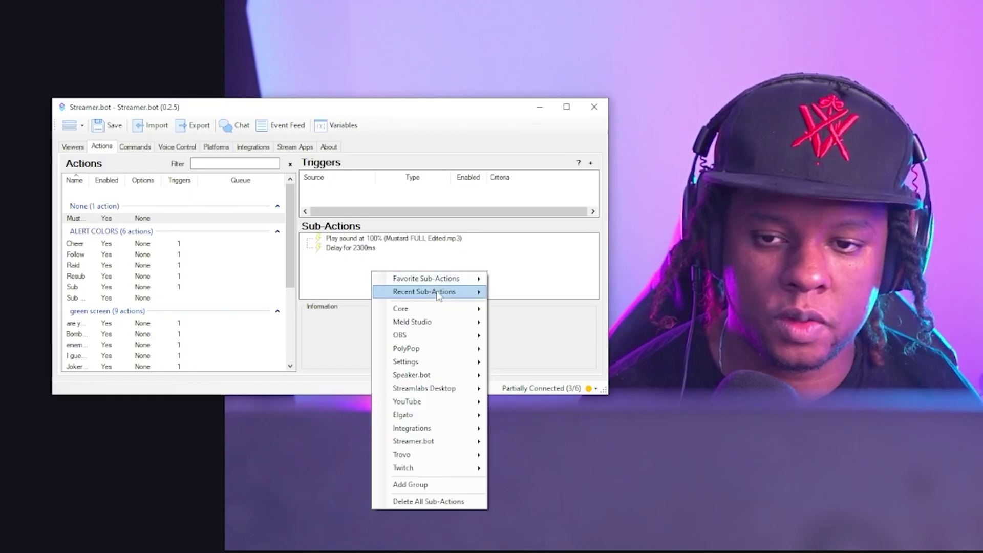
Add an OBS Set Source Visibility State sub-action that makes Ring1 in the CAM scene Visible
mouse_move(445, 327)
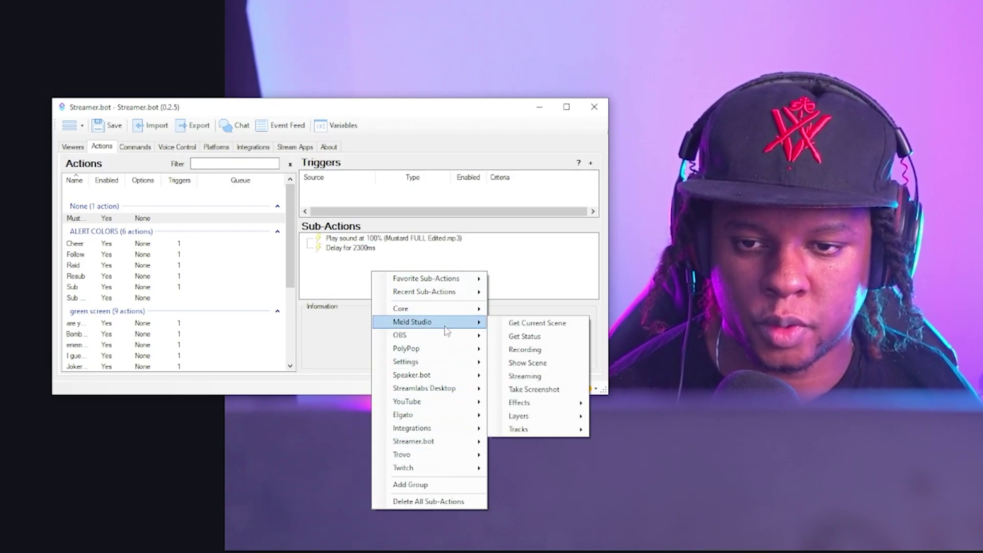
mouse_move(532, 495)
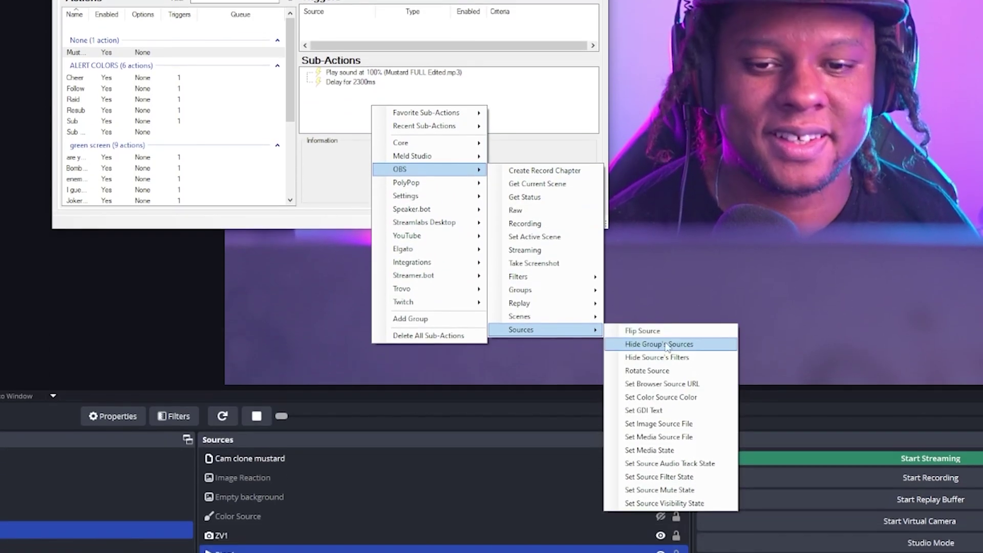
left_click(664, 503)
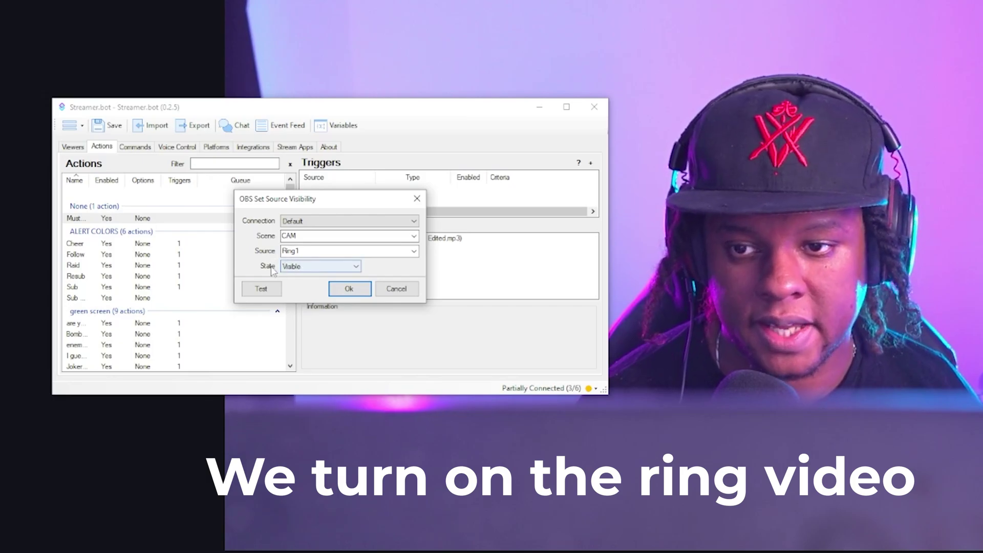
left_click(349, 290)
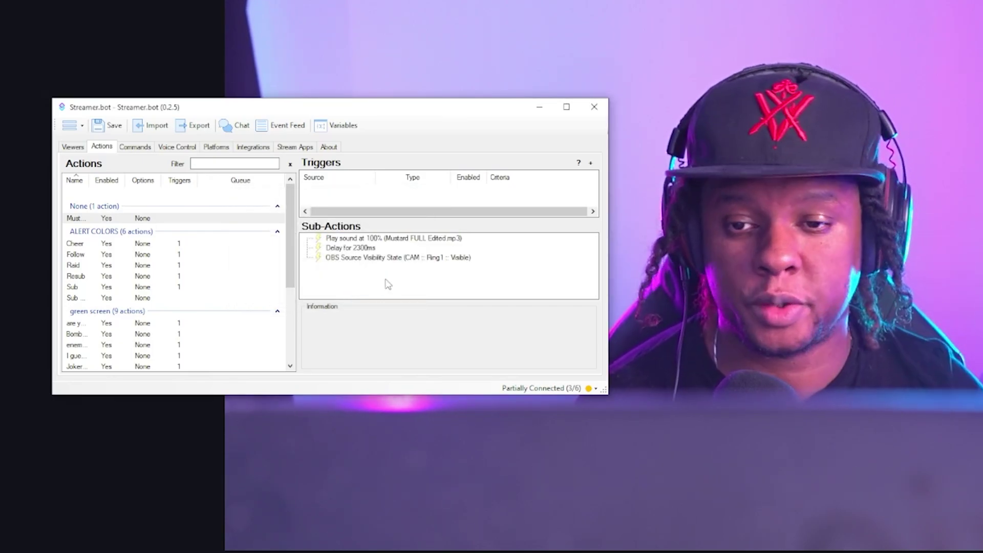
Add an OBS Set Source Filter State sub-action for scene CAM, source ZV1, filter CAM SHAKE, with the state Visible
right_click(387, 283)
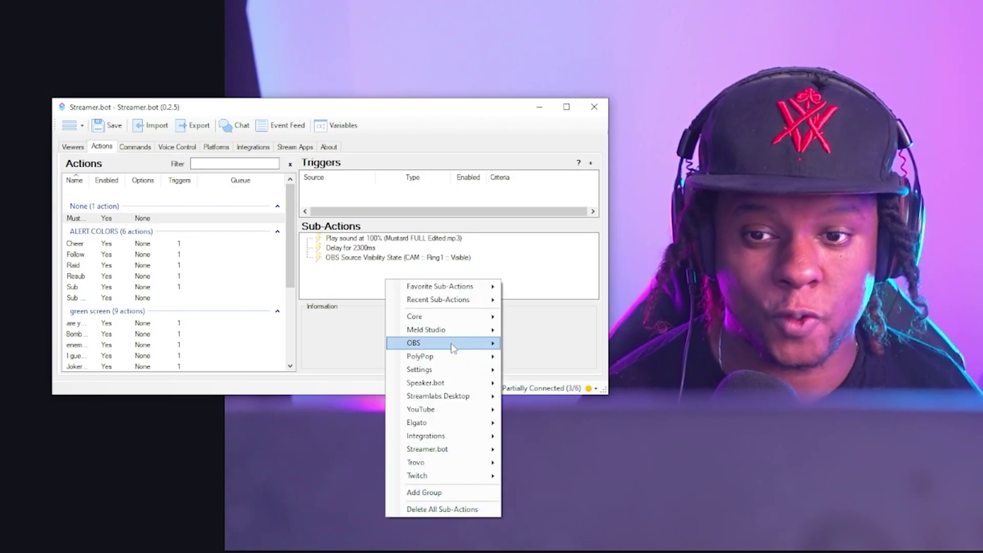
mouse_move(496, 343)
mouse_move(574, 504)
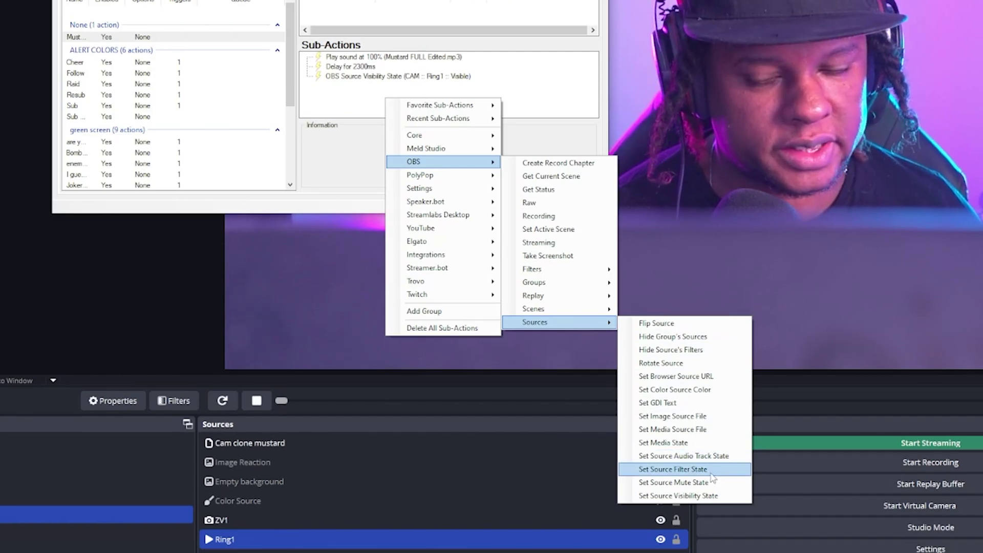
left_click(725, 472)
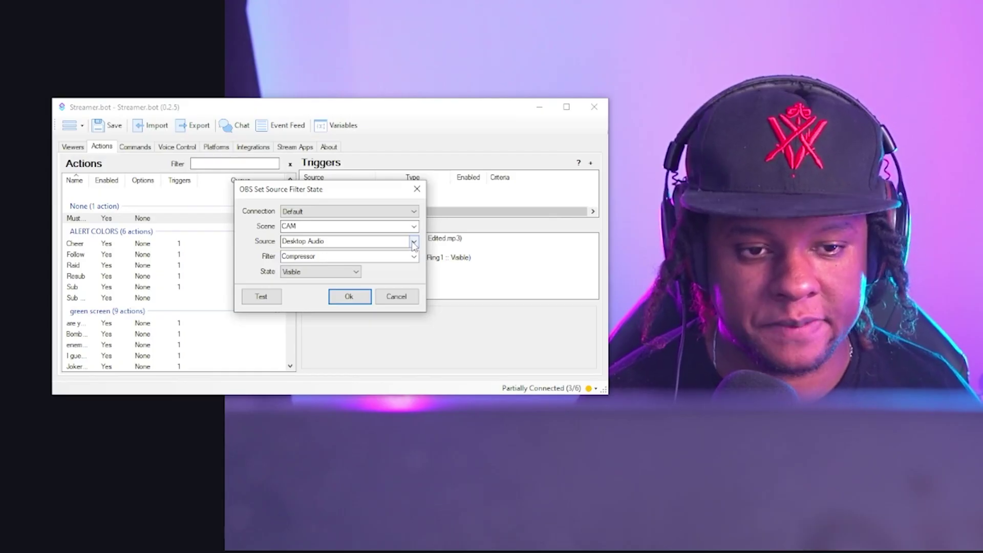
scroll(414, 245, "down", 2)
left_click(414, 256)
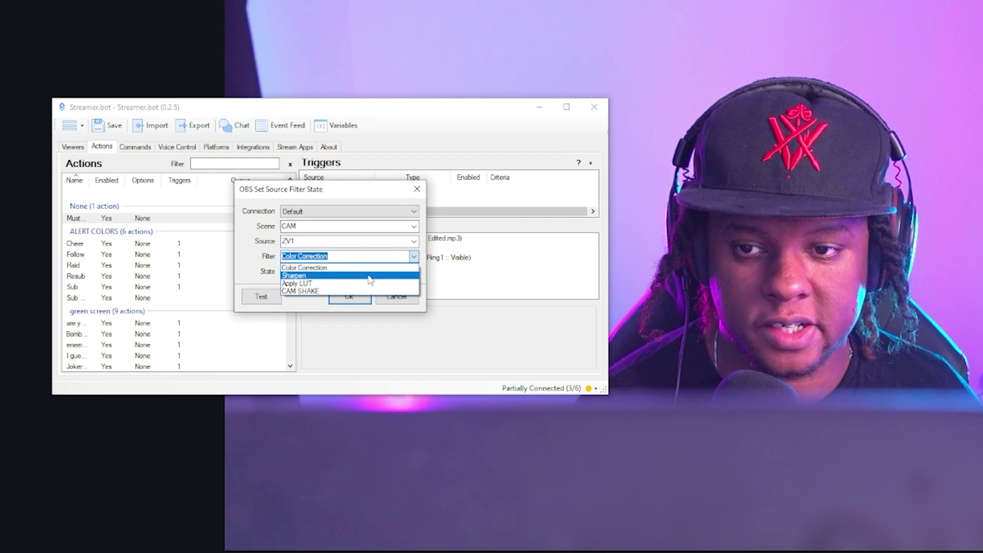
left_click(358, 291)
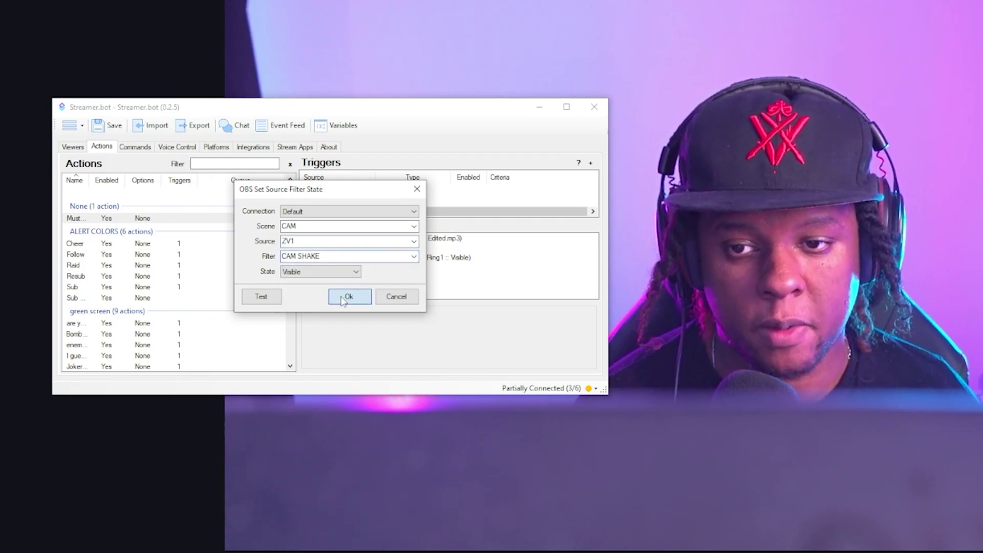
left_click(344, 298)
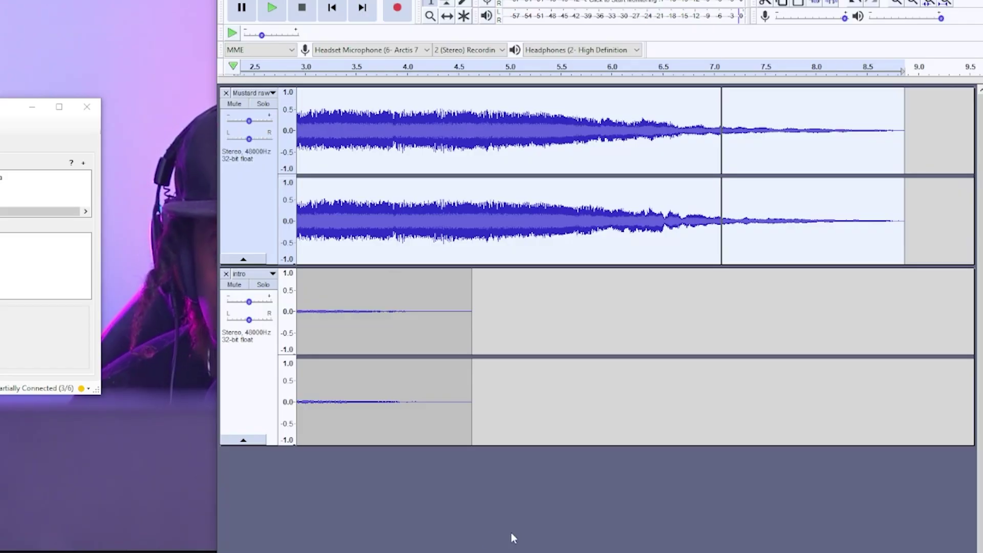
Add a 6600 ms delay sub-action at the end of the Mustard action
right_click(369, 279)
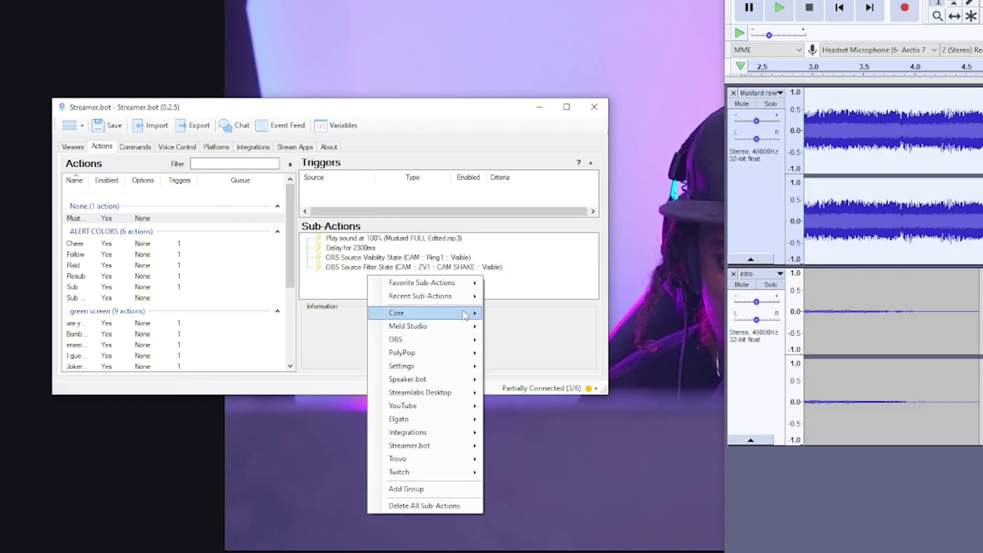
mouse_move(451, 313)
left_click(517, 314)
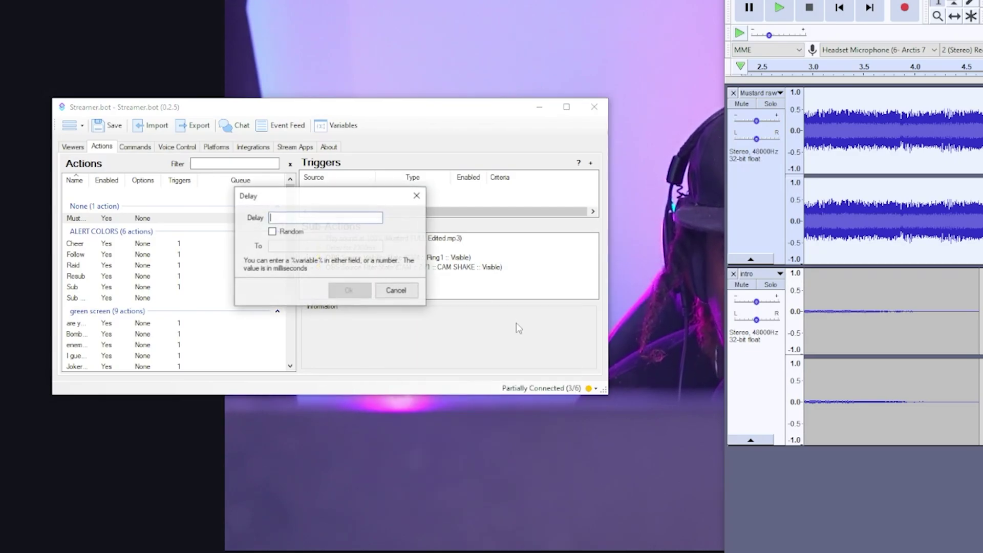
type("6600")
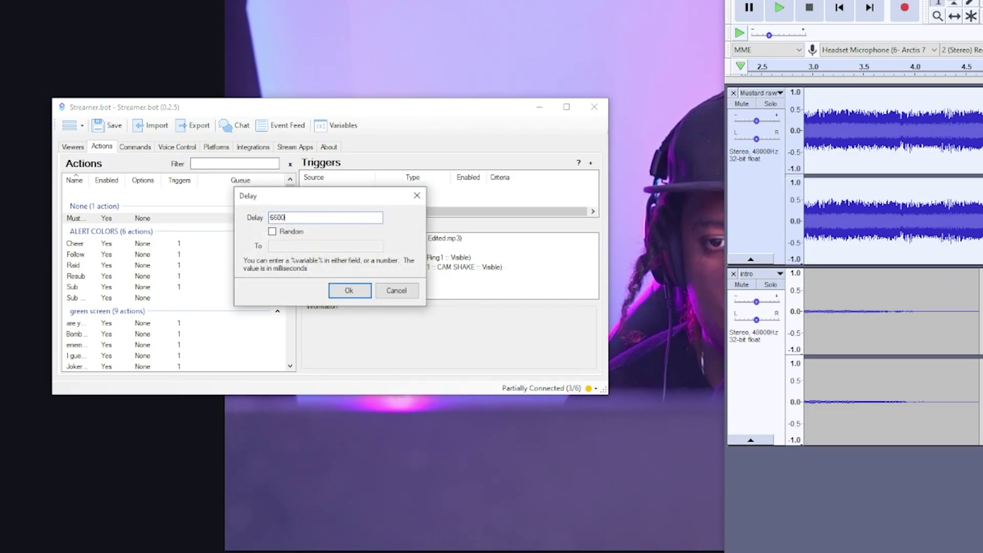
left_click(349, 291)
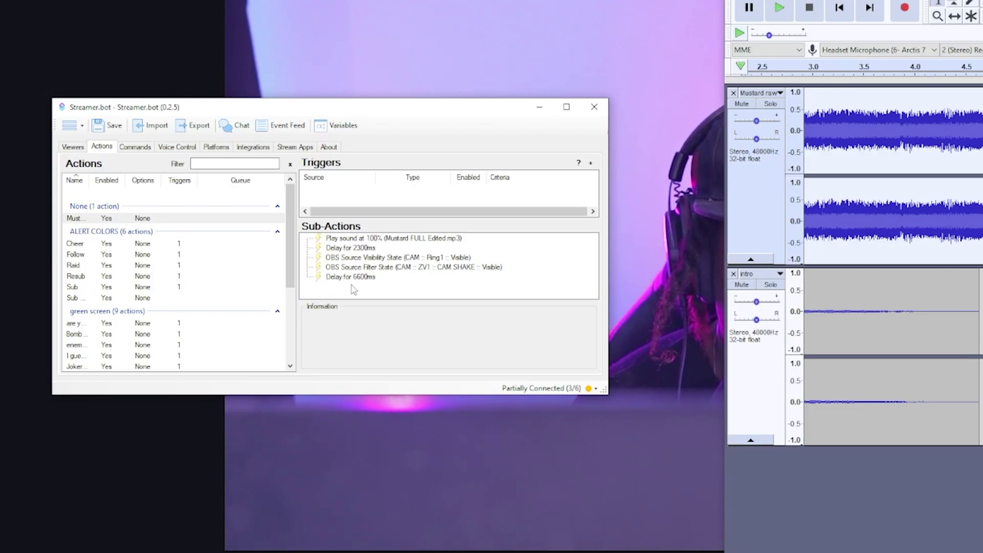
Duplicate the CAM SHAKE filter state sub-action and set the copy's state to Hidden
right_click(395, 269)
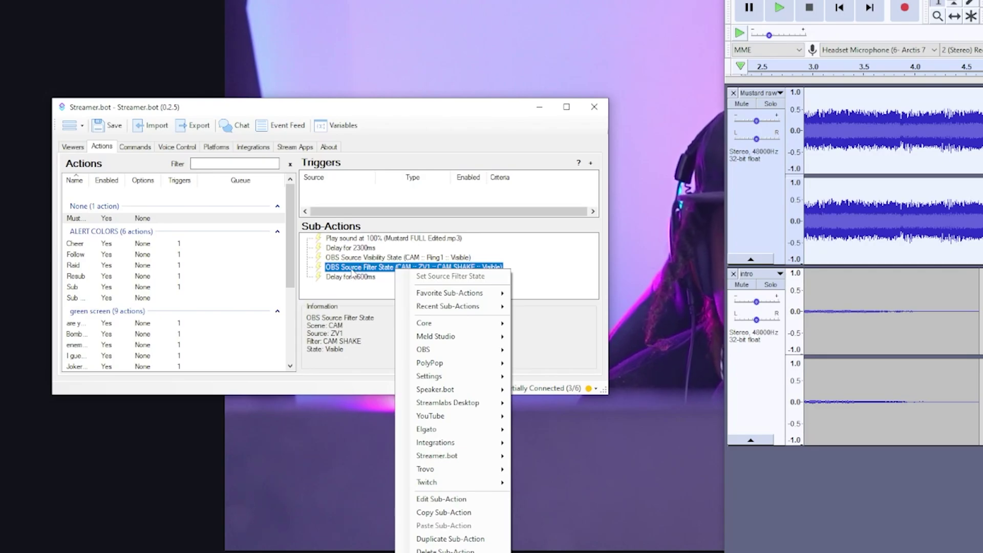
right_click(364, 270)
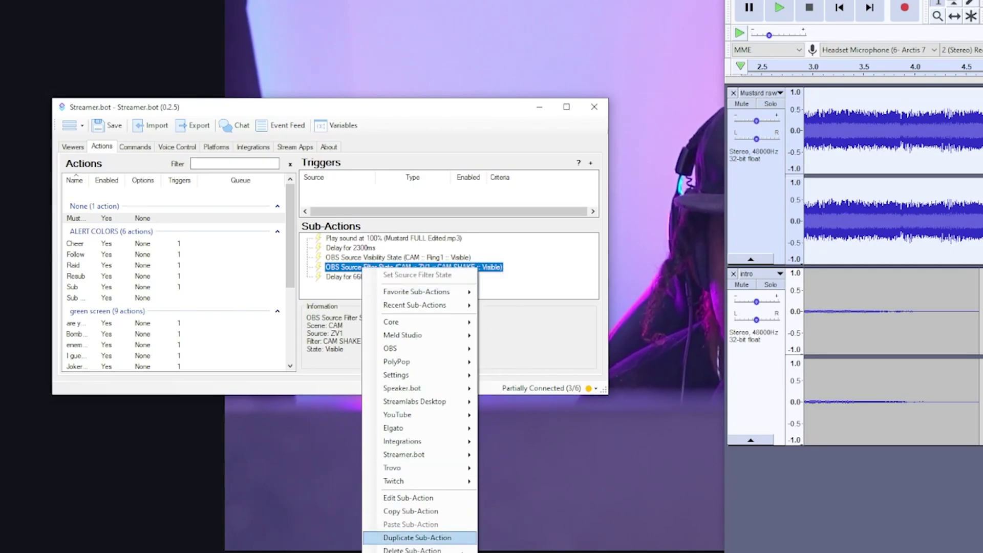
left_click(421, 538)
double_click(388, 287)
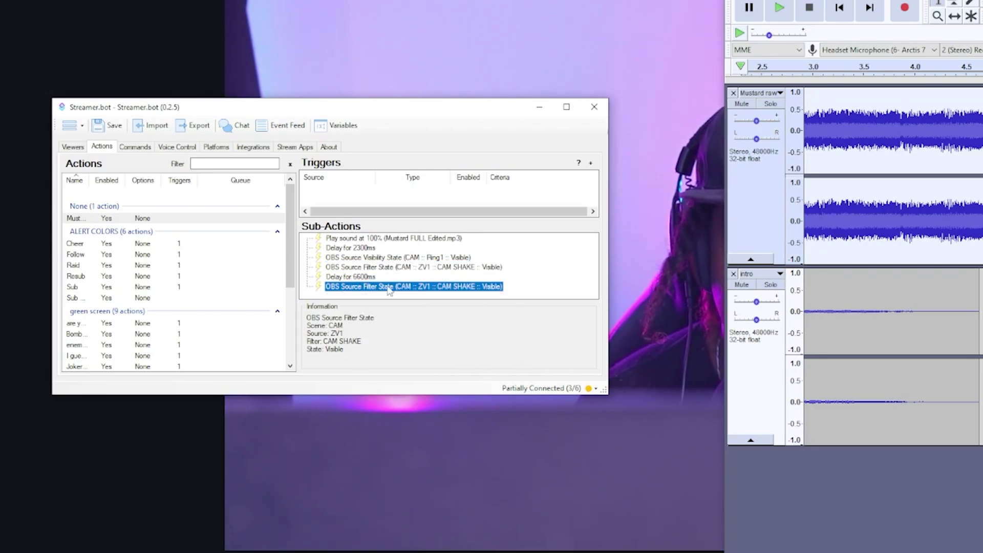
left_click(338, 271)
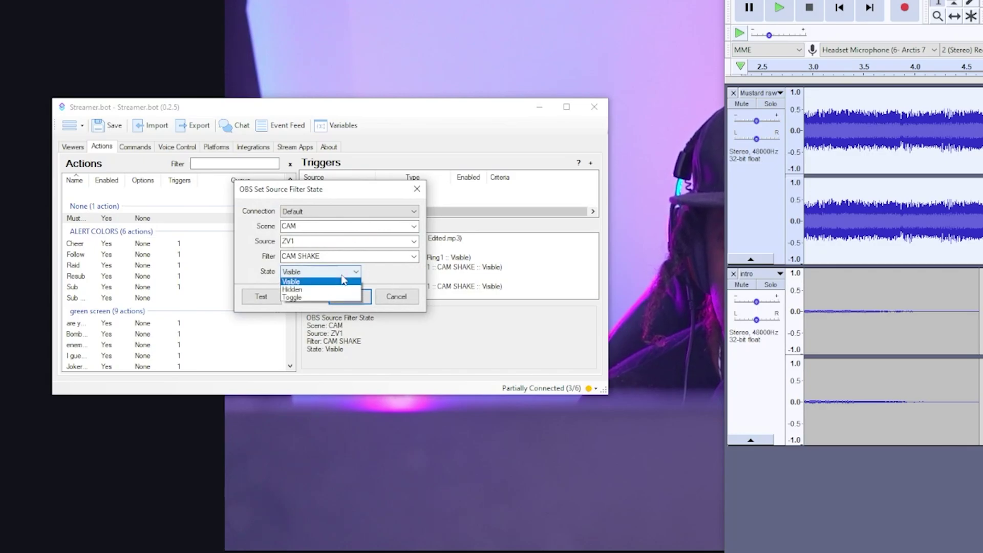
left_click(329, 290)
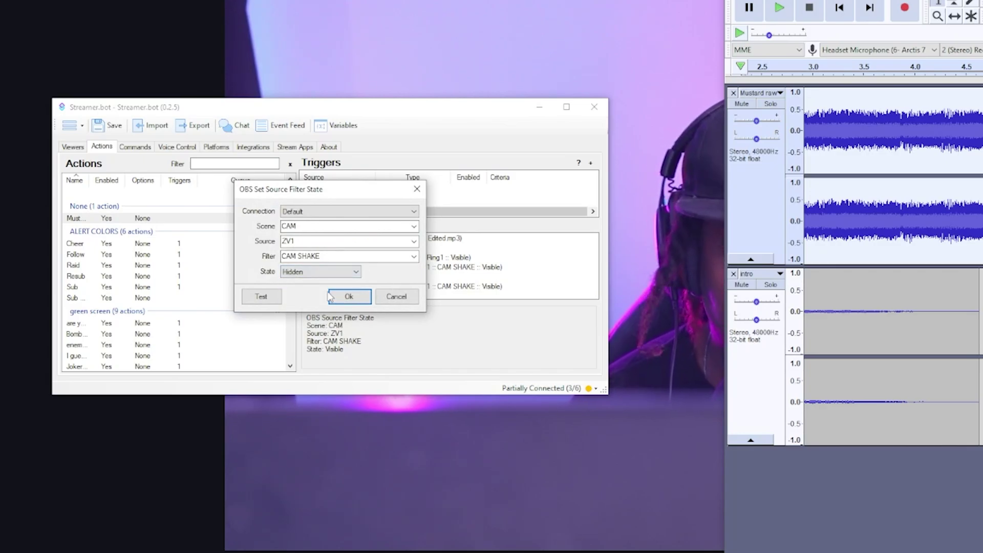
left_click(330, 297)
Duplicate the Ring1 source visibility sub-action and set the copy's state to Hidden
left_click(401, 257)
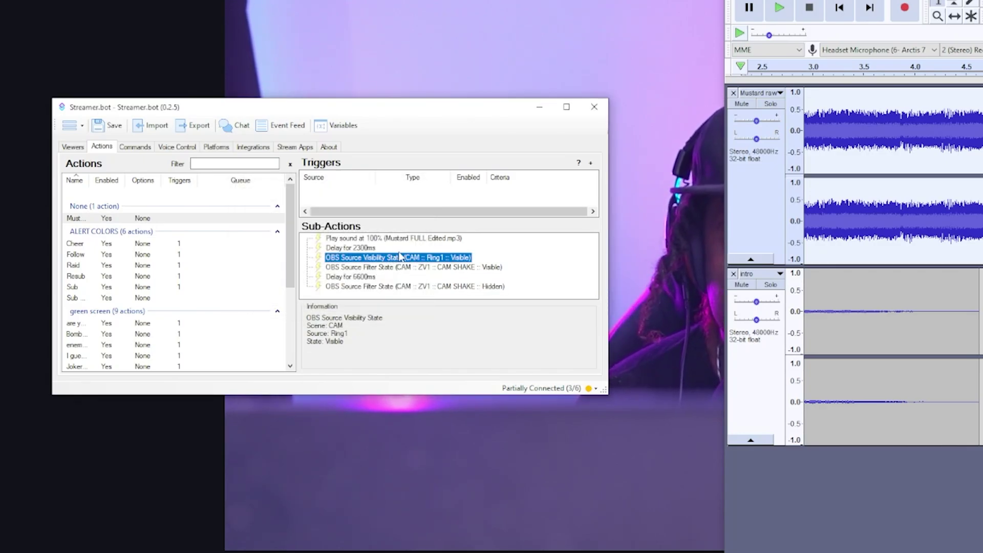
right_click(395, 261)
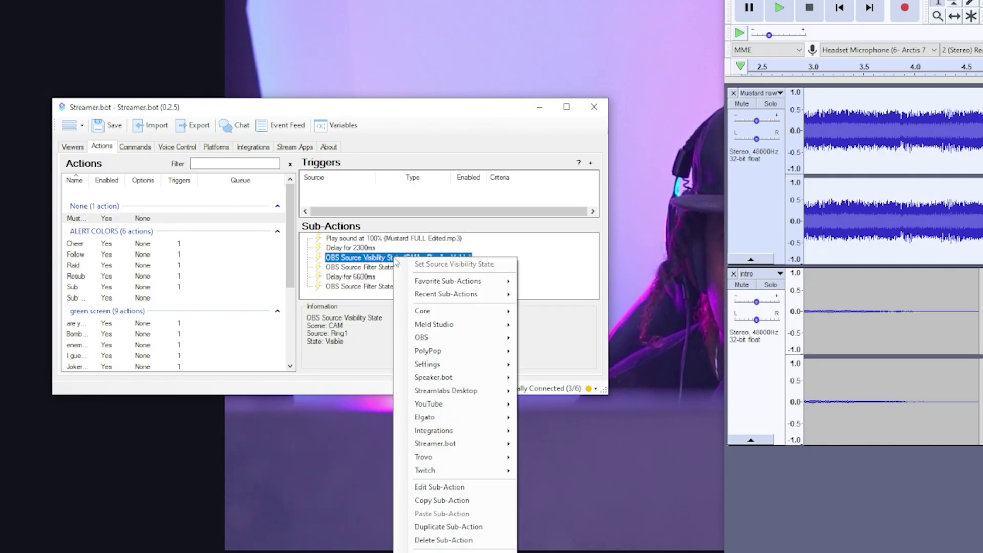
left_click(454, 530)
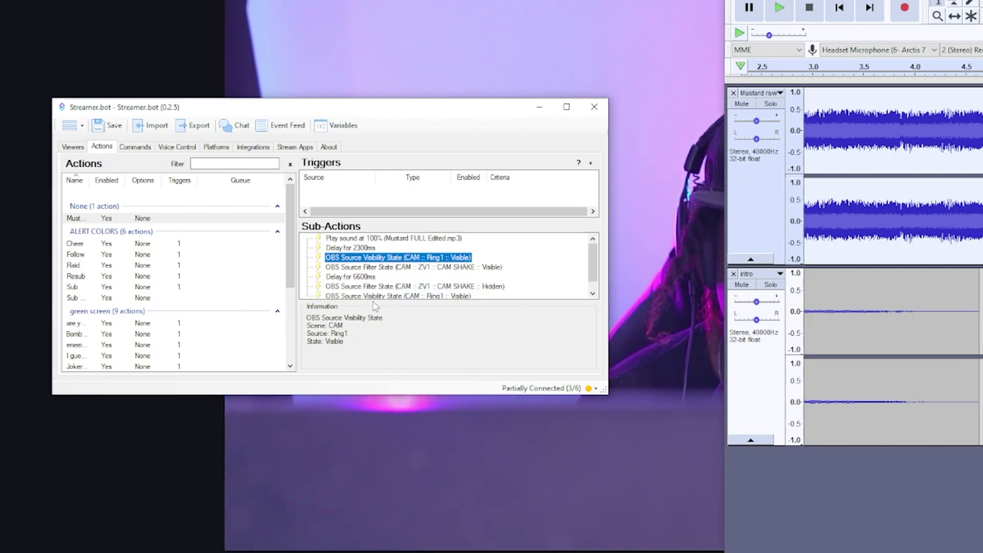
scroll(382, 299, "down", 1)
double_click(381, 286)
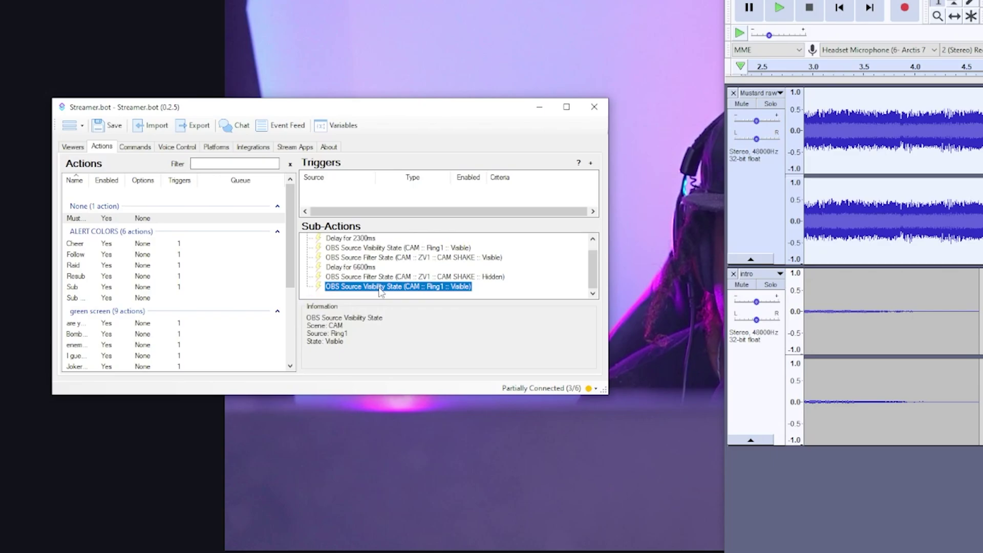
left_click(357, 266)
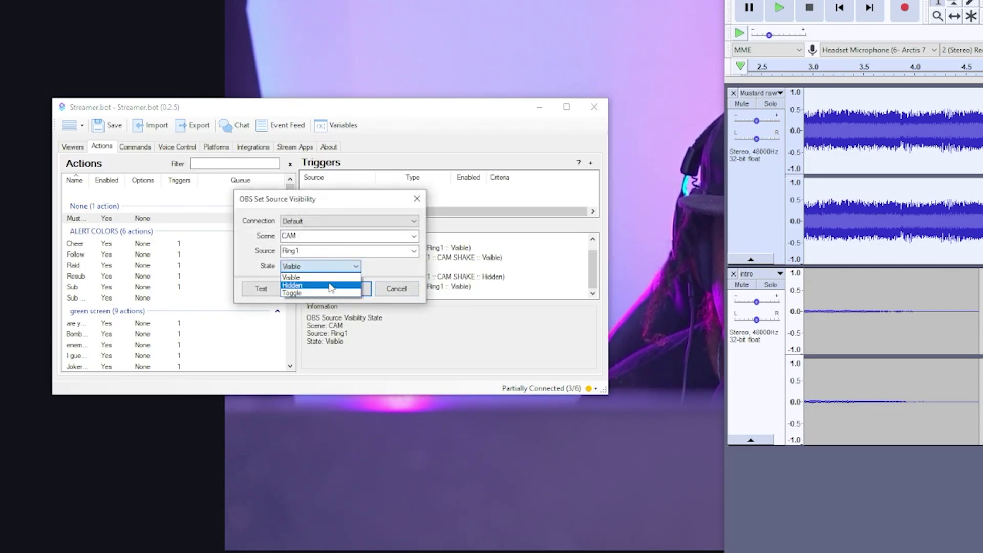
left_click(328, 282)
left_click(347, 289)
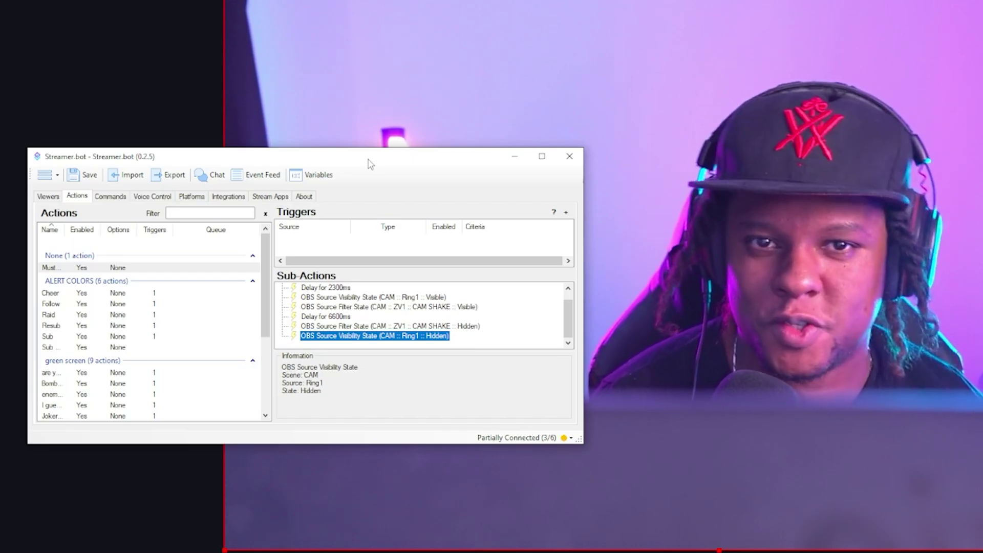
Add a Twitch Reward Redemption trigger using a new reward MUSTAAAAARD, cost 10000, prompt "Kendrick's "MUSTARD" scream from "TV off""
left_click(300, 240)
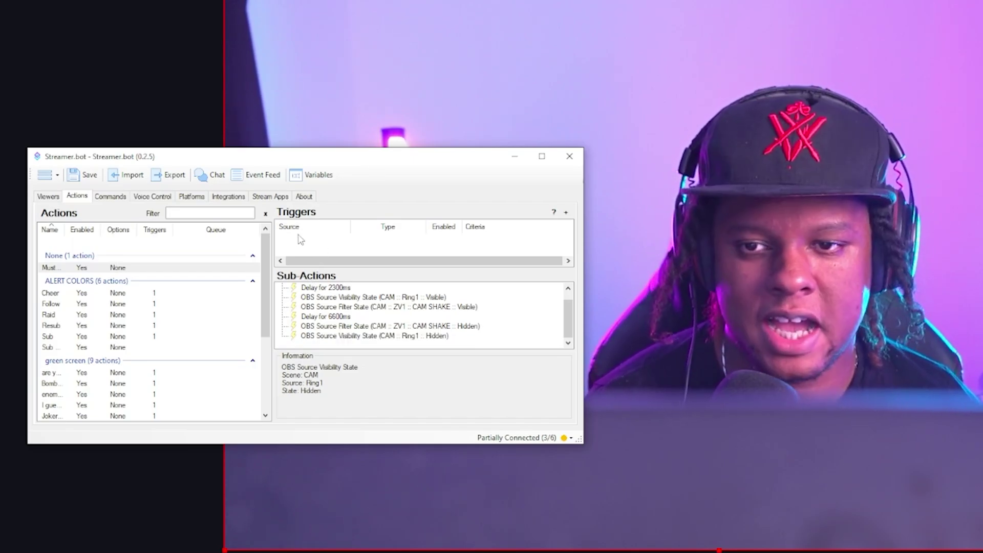
right_click(307, 239)
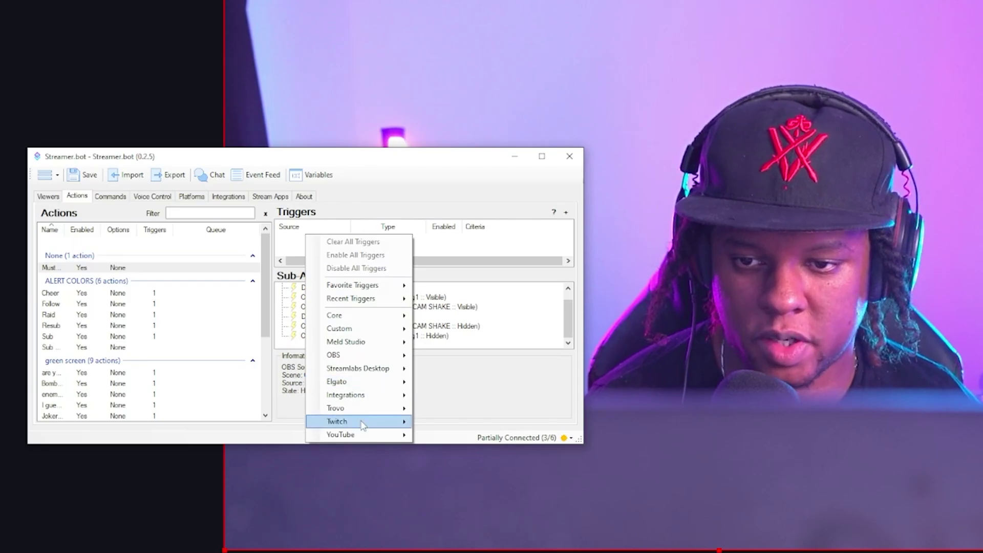
mouse_move(379, 421)
mouse_move(353, 299)
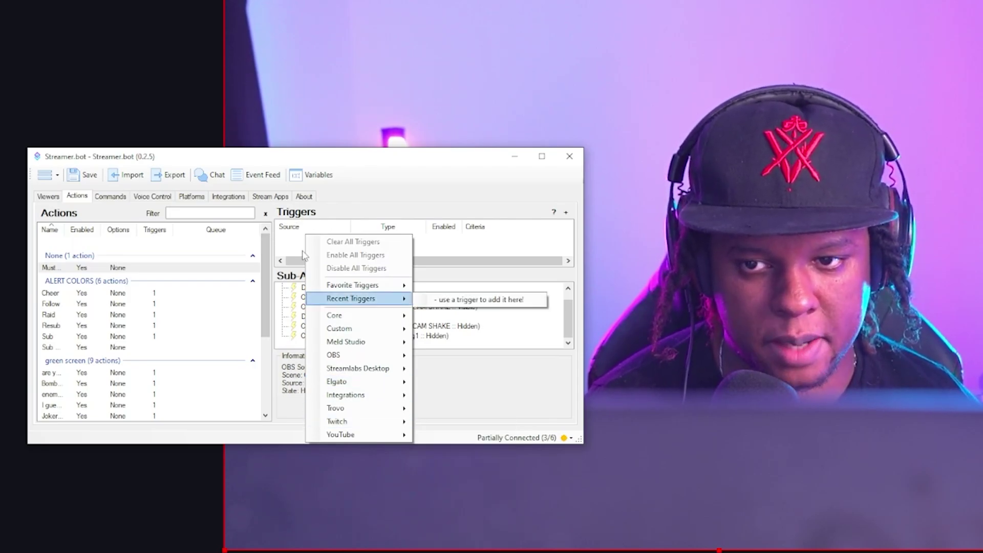
mouse_move(473, 455)
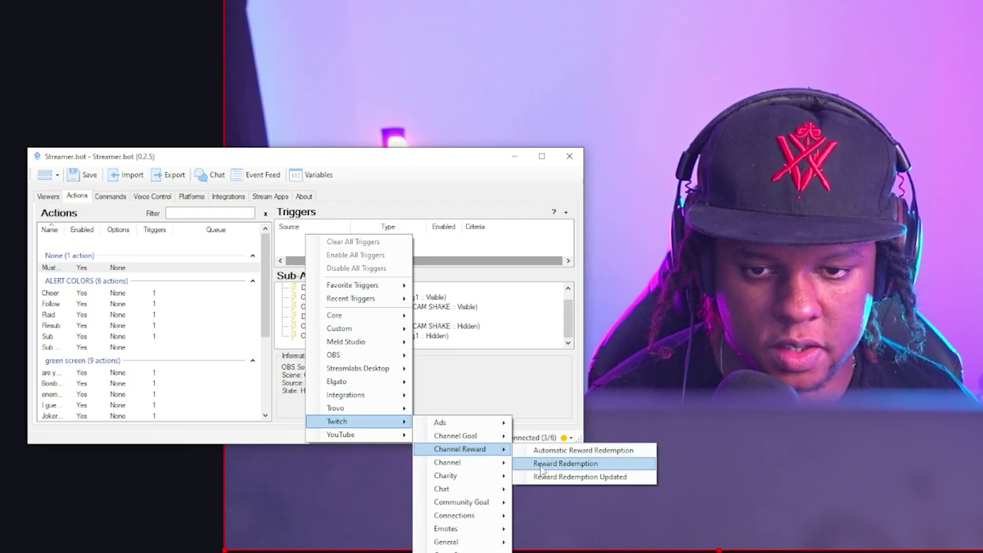
left_click(545, 469)
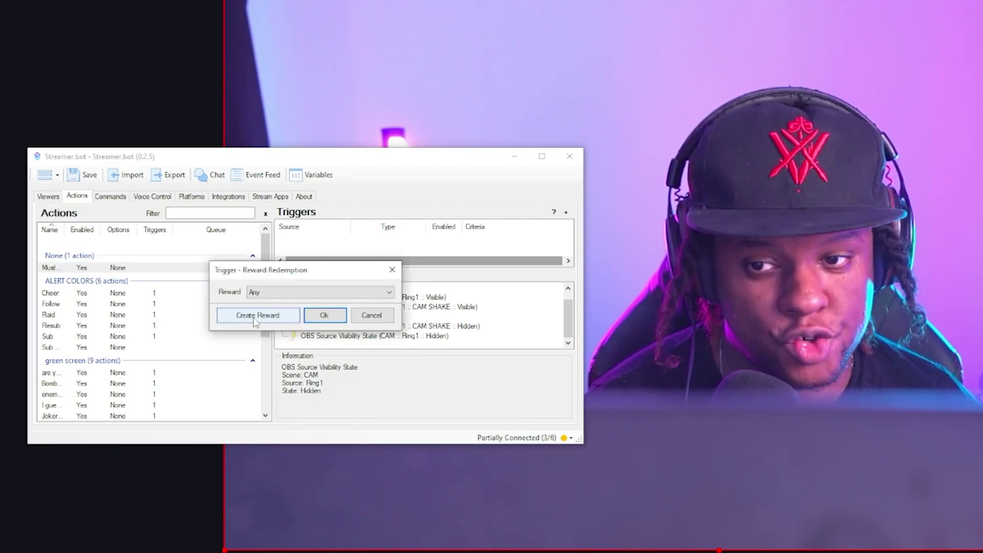
left_click(258, 317)
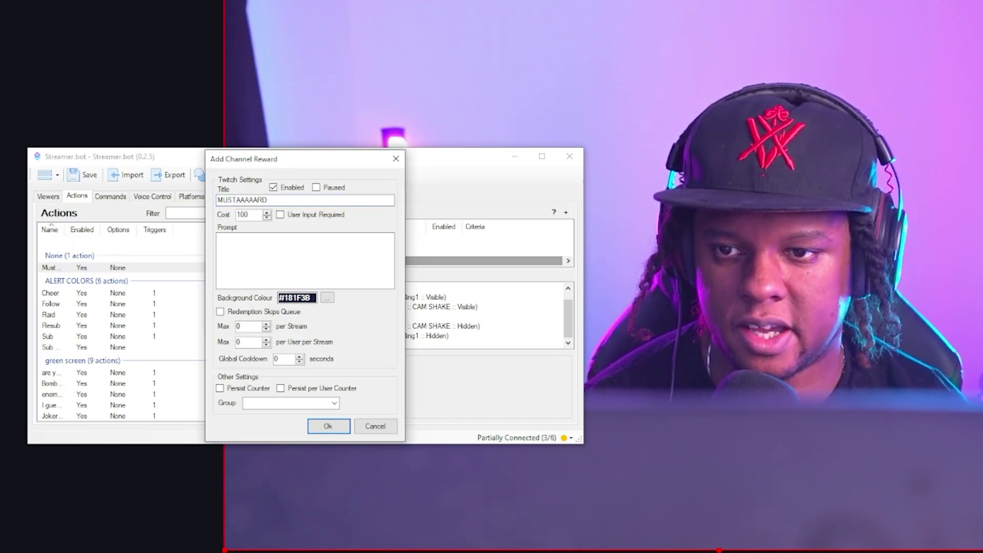
type("Kendrick's \"MUSTARD\" scream from \"TV off\"")
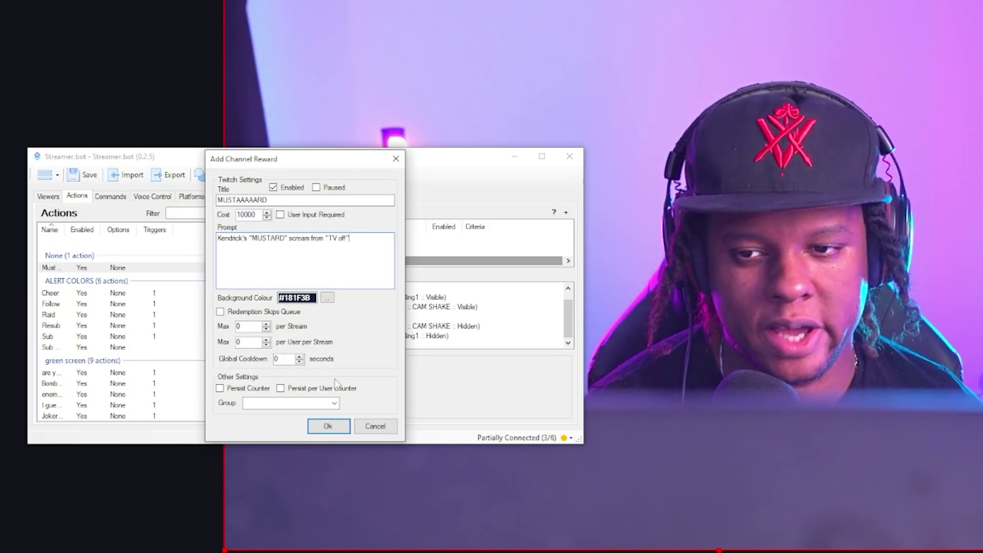
left_click(329, 427)
left_click(329, 315)
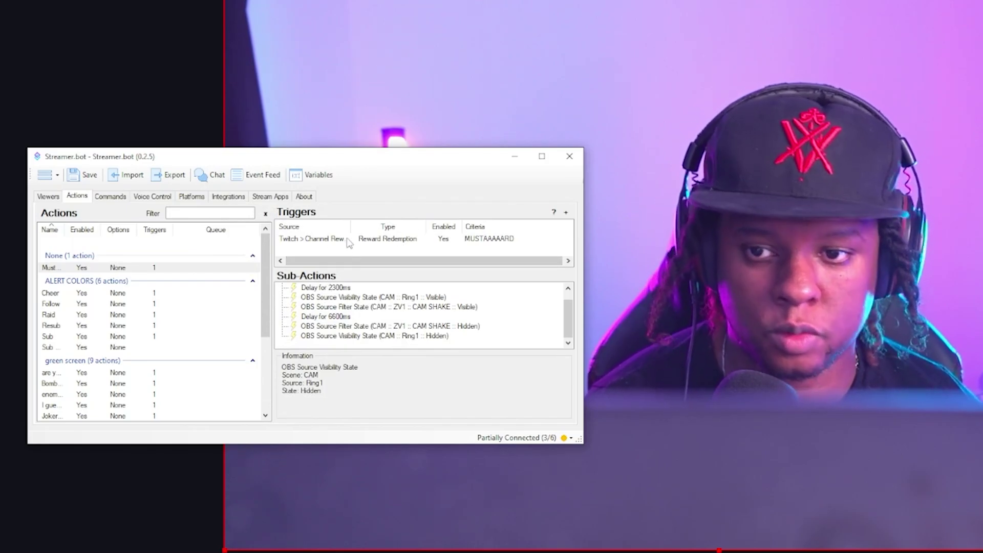
Test the MUSTAAAAARD reward trigger and reposition the Streamer.bot window to keep the OBS camera preview in view
right_click(348, 240)
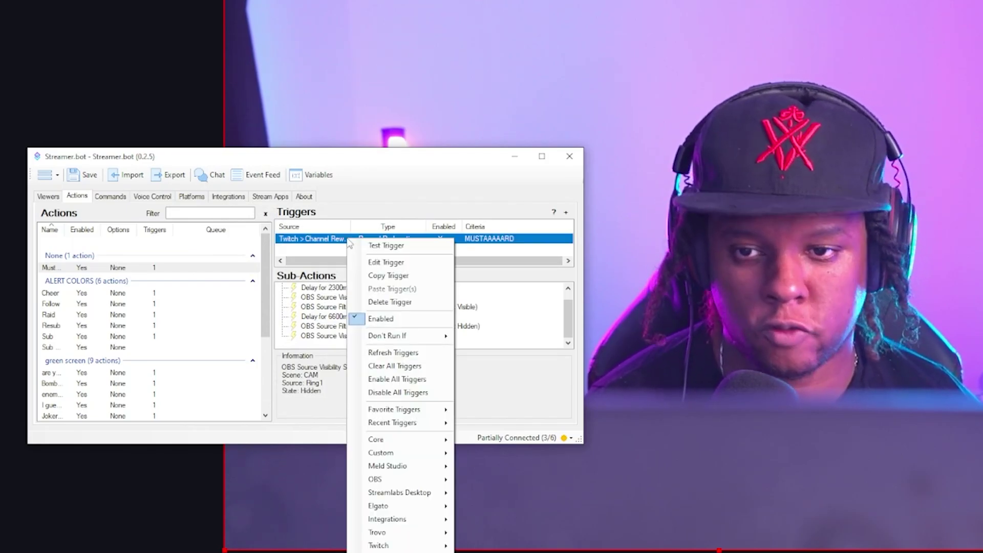
left_click(402, 251)
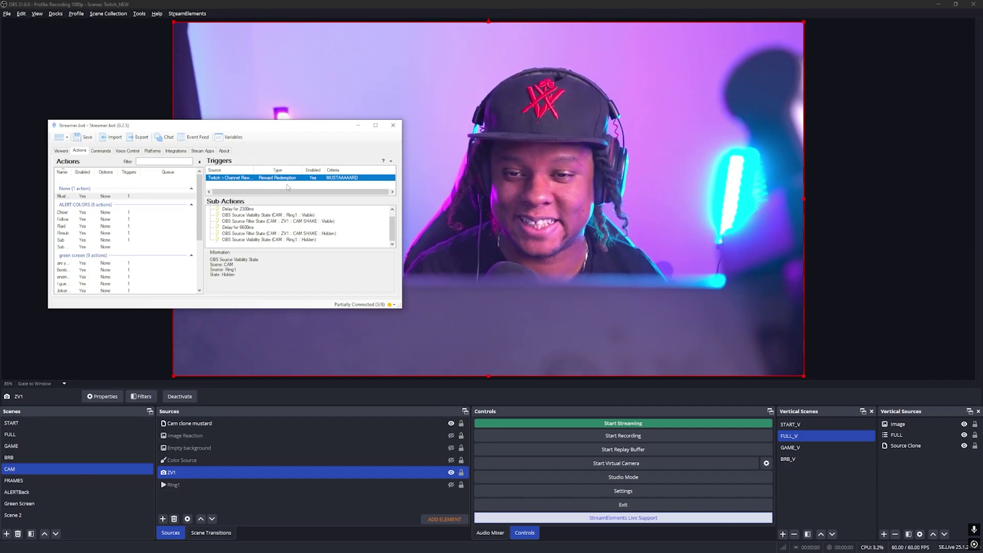
right_click(47, 157)
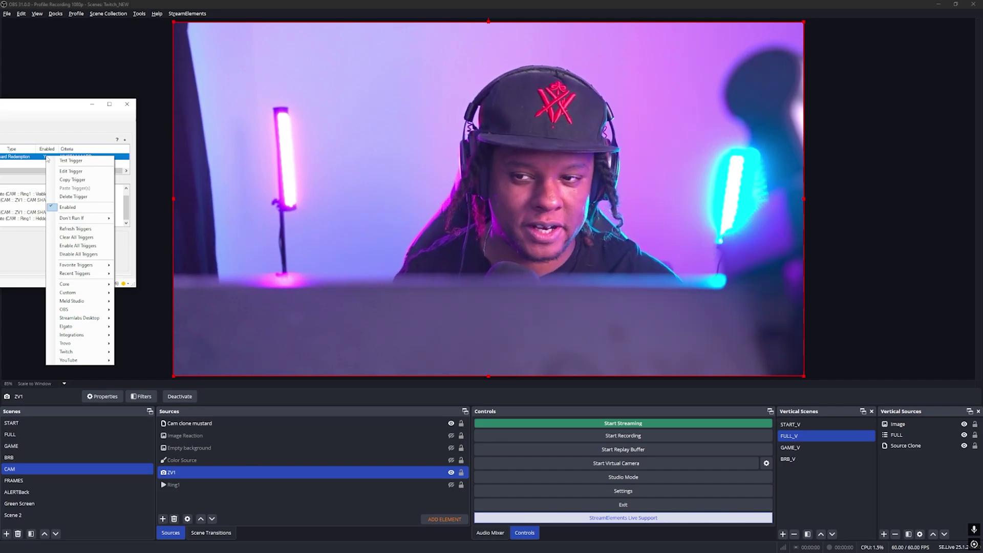
left_click_drag(29, 107, 111, 86)
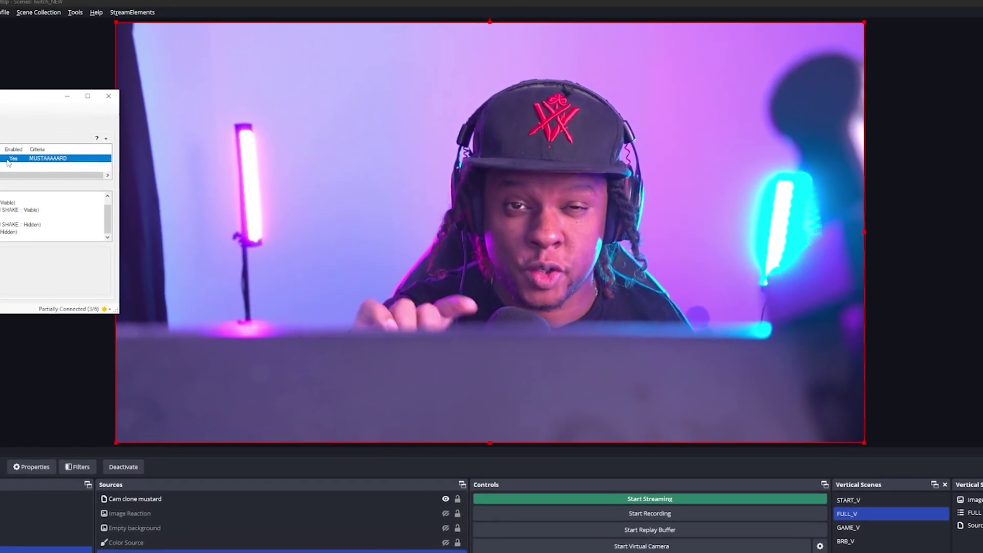
right_click(23, 158)
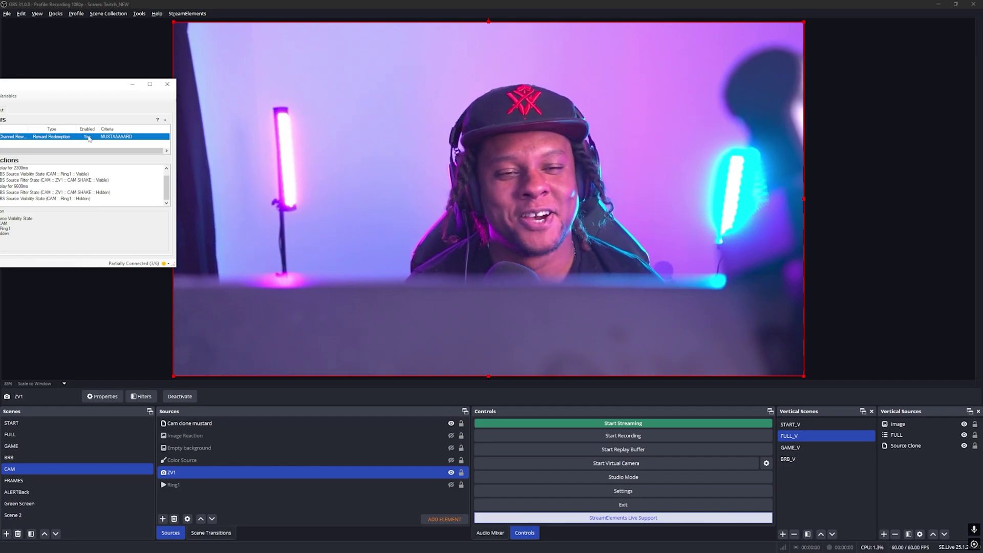
Select the Ring1 source in OBS and minimise the Streamer.bot window
left_click(203, 460)
left_click(203, 484, "ctrl")
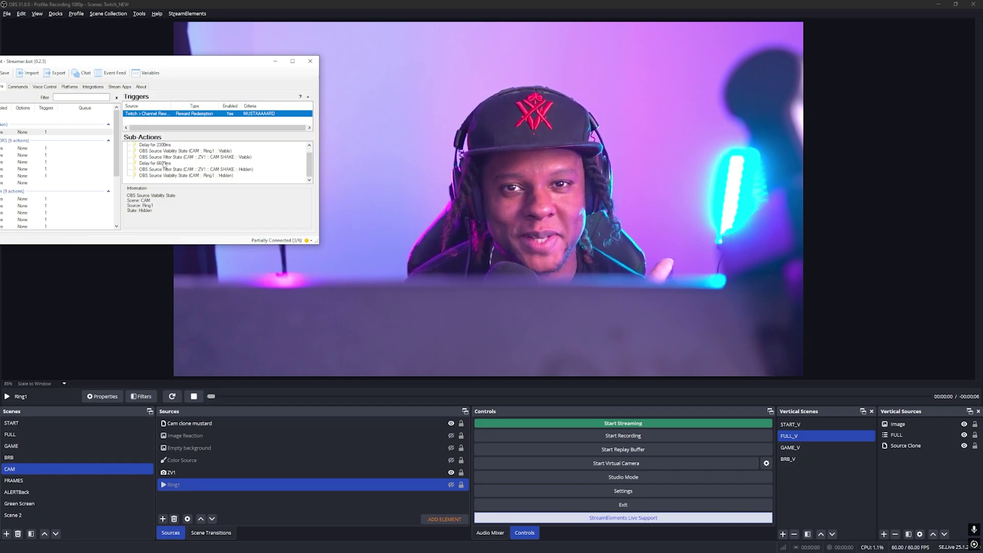
left_click(271, 62)
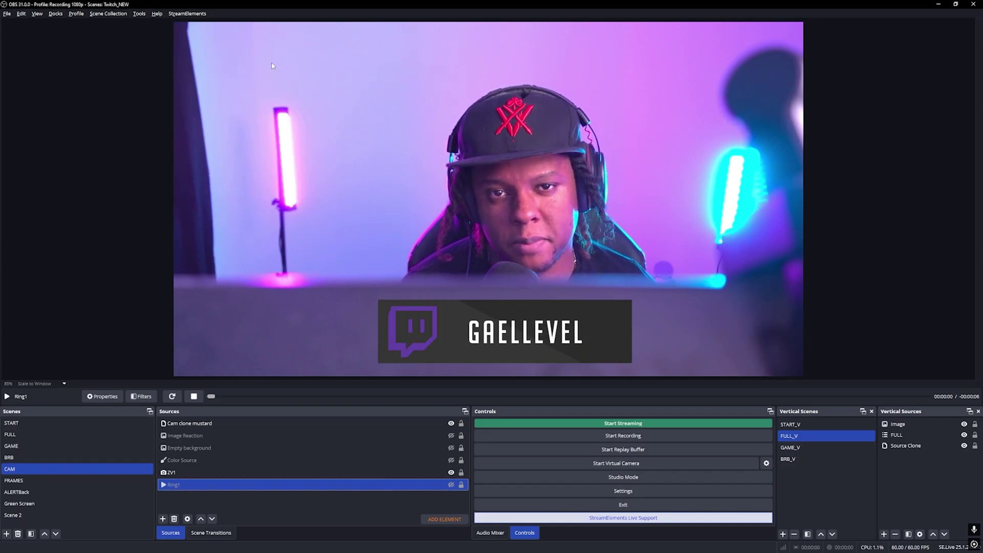